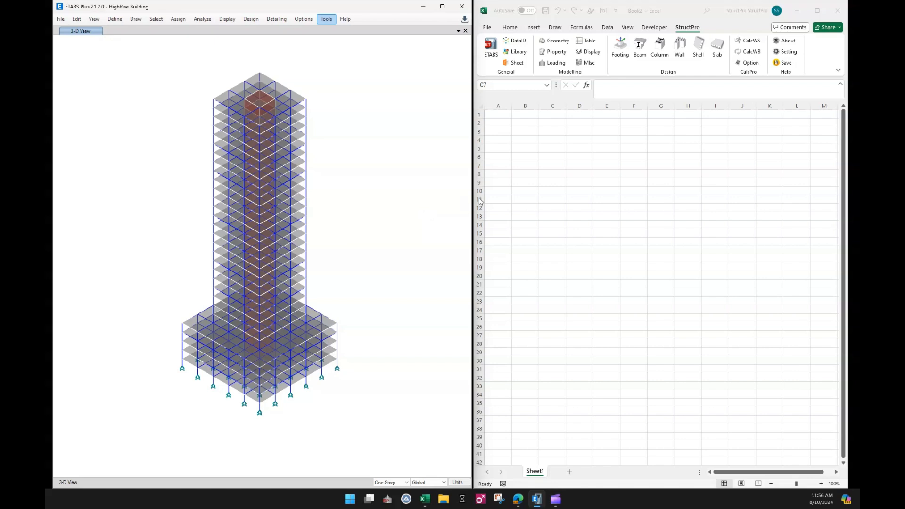
Connect StructPro in the blank workbook to the open ETABS model and show the Footing commands
{"action": "left_click", "coordinate": [549, 169]}
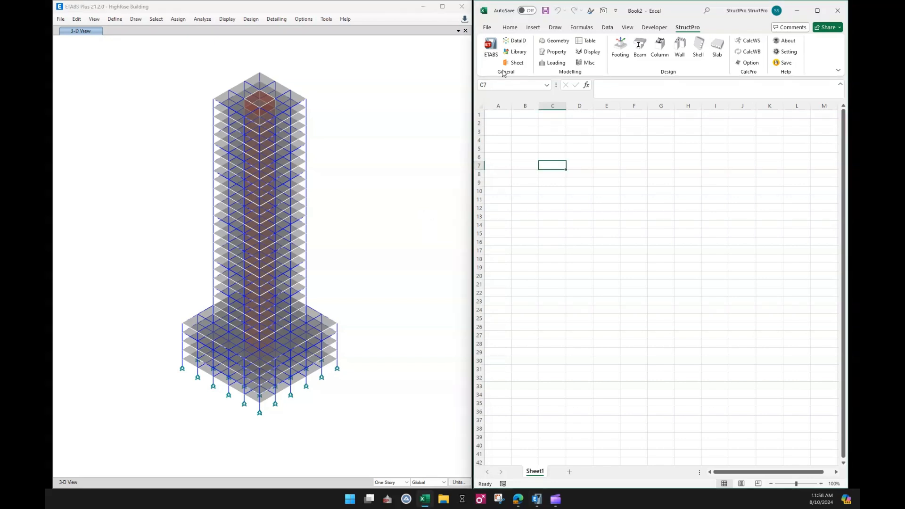
{"action": "left_click", "coordinate": [491, 47]}
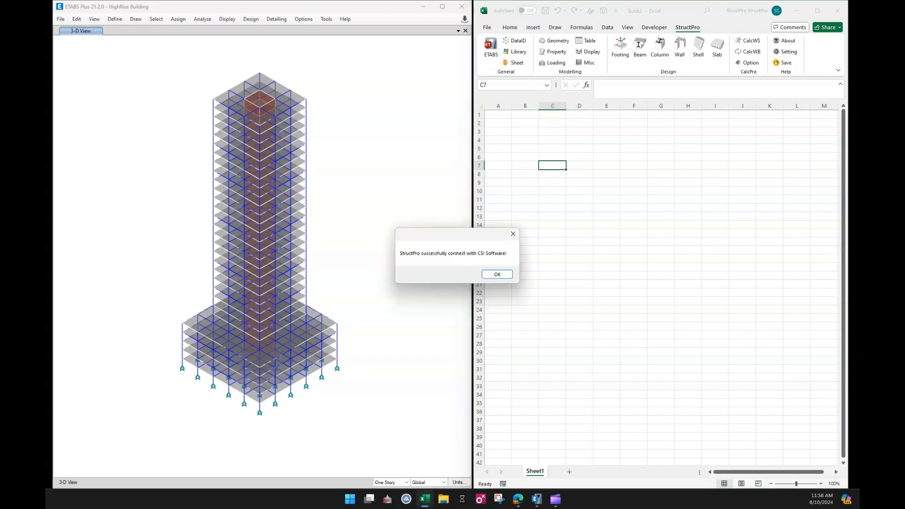
{"action": "left_click", "coordinate": [499, 273]}
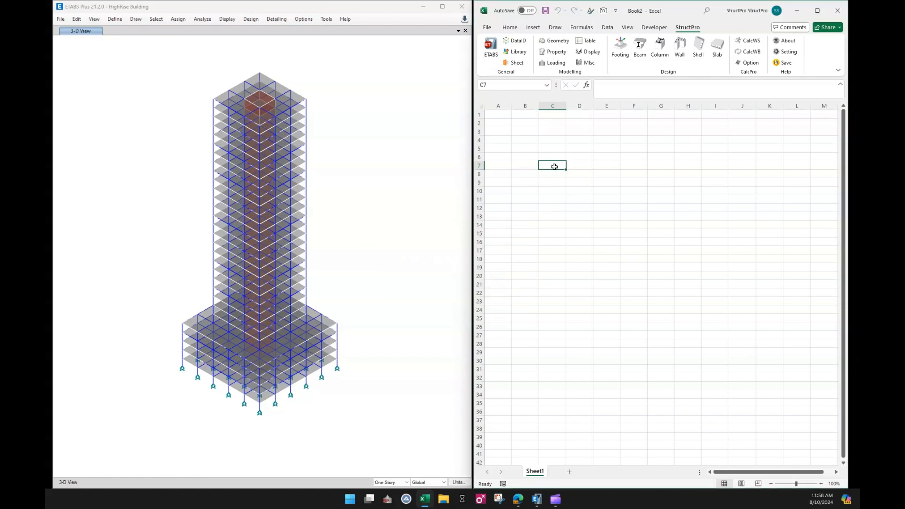
{"action": "left_click", "coordinate": [579, 166]}
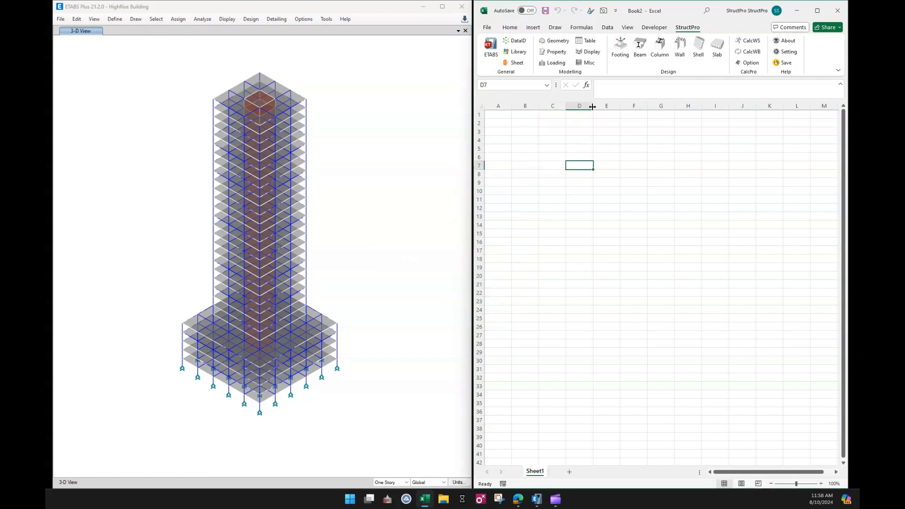
{"action": "left_click", "coordinate": [621, 48]}
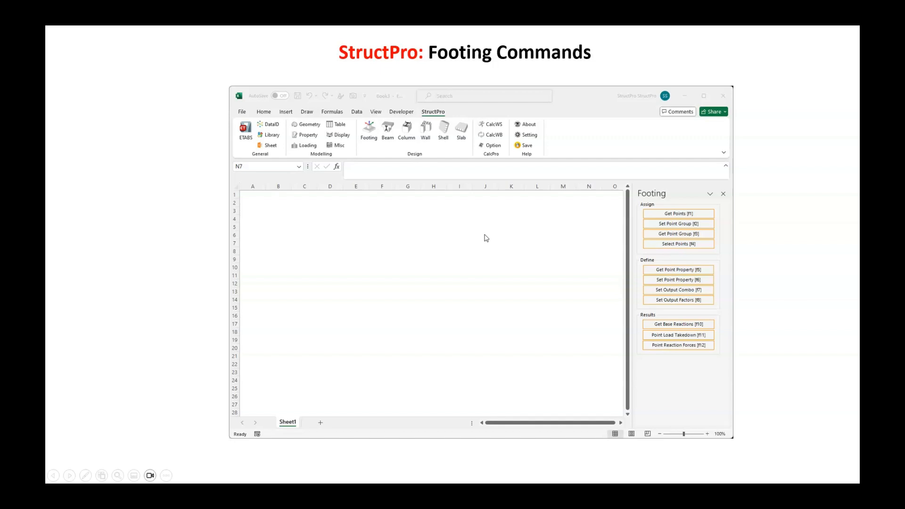
{"action": "left_click", "coordinate": [579, 255]}
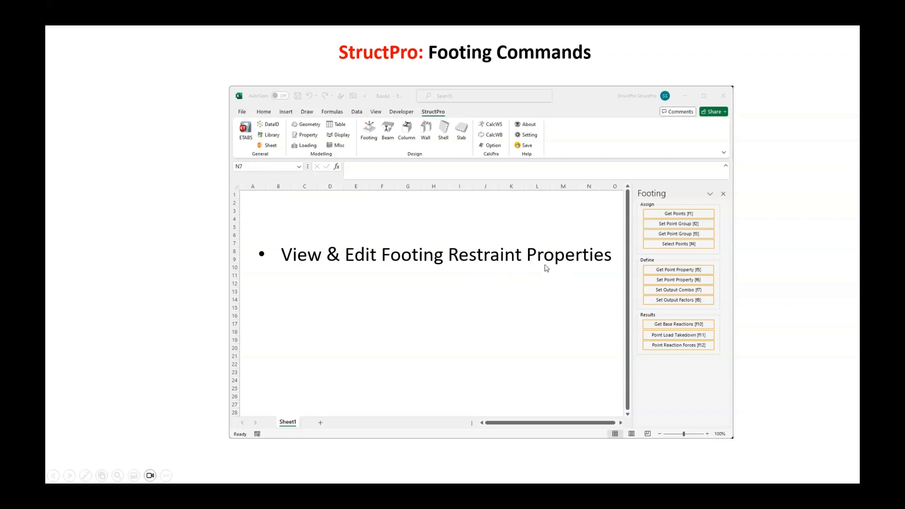
{"action": "left_click", "coordinate": [565, 286]}
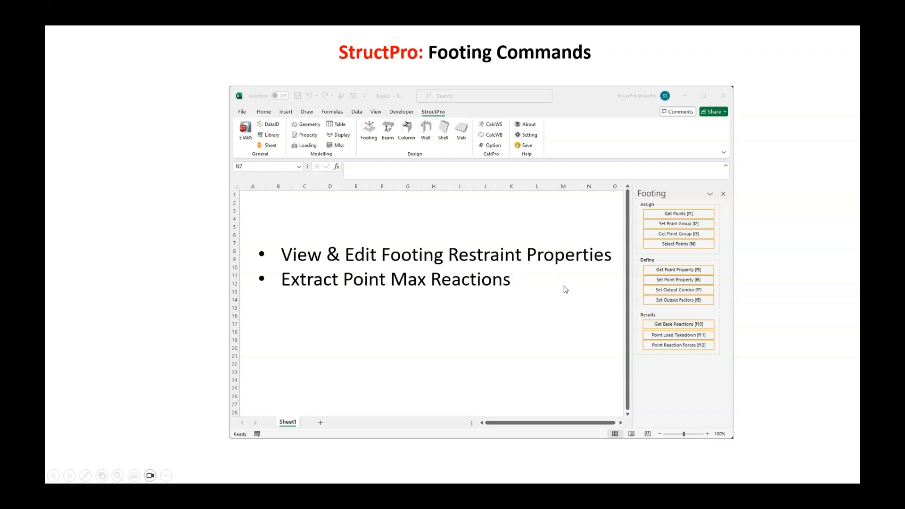
{"action": "left_click", "coordinate": [541, 298]}
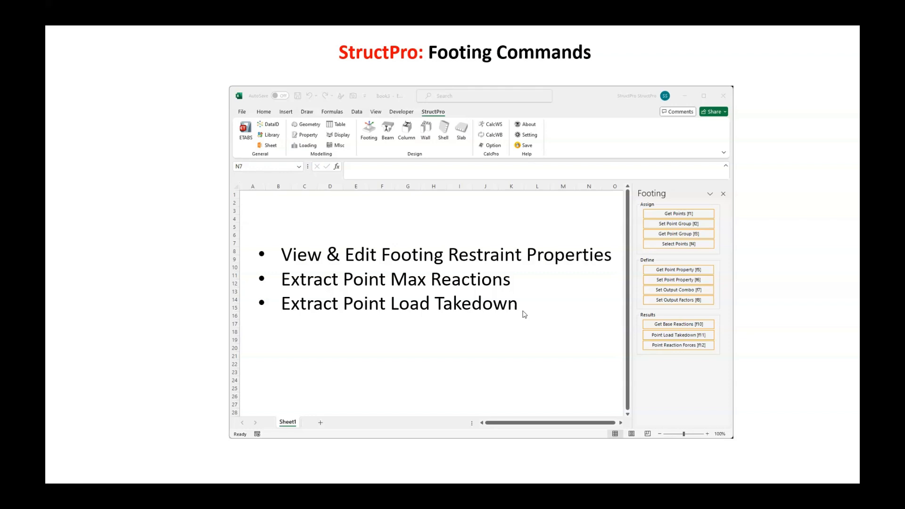
{"action": "left_click", "coordinate": [476, 334]}
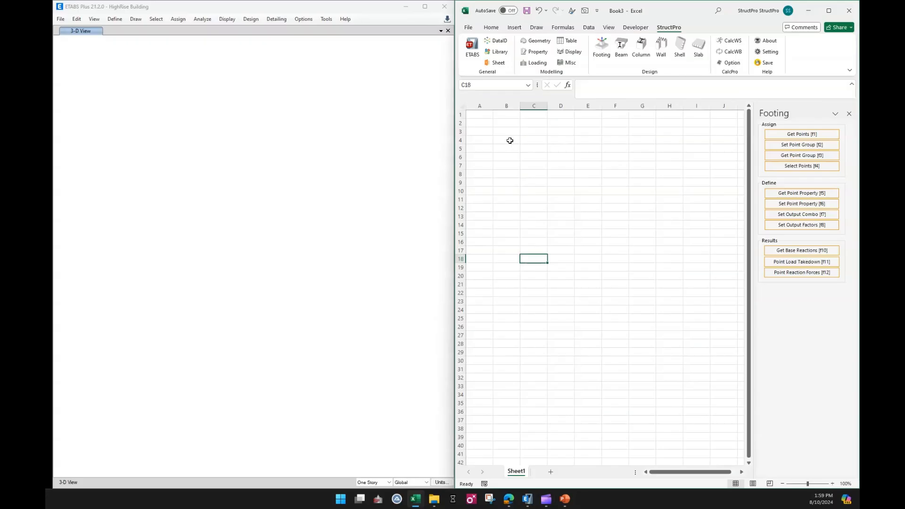
Bring up the StructPro Data Index and insert the Point index as a heading in cell B4
{"action": "left_click_drag", "start_coordinate": [508, 140], "coordinate": [729, 142]}
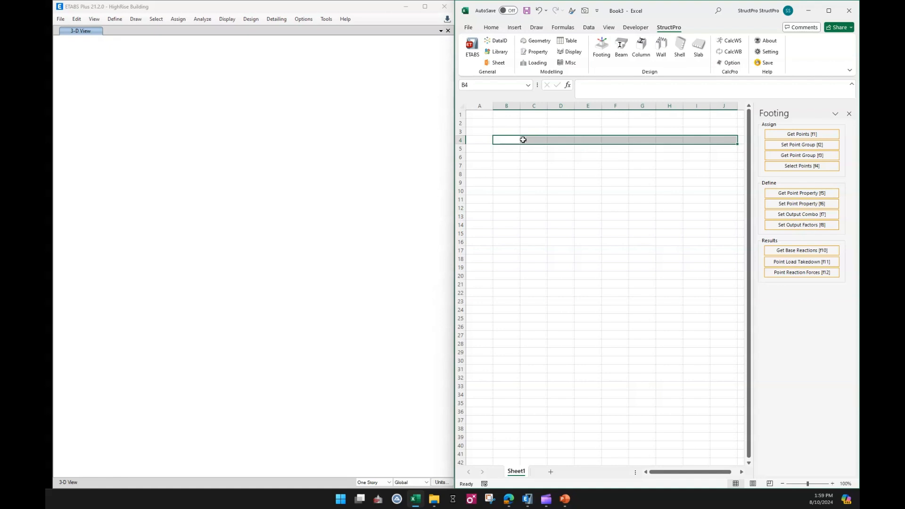
{"action": "left_click", "coordinate": [500, 41]}
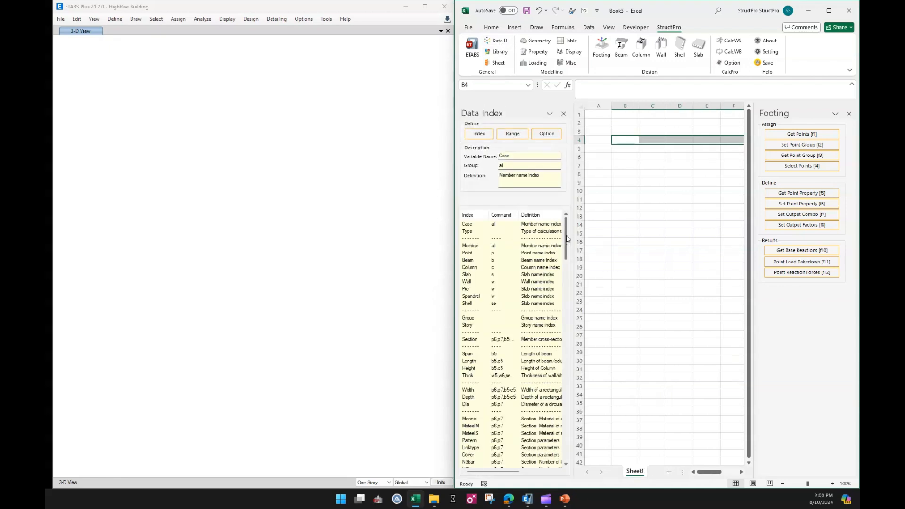
{"action": "mouse_move", "coordinate": [567, 235]}
{"action": "left_mouse_down"}
{"action": "mouse_move", "coordinate": [563, 330]}
{"action": "mouse_move", "coordinate": [576, 229]}
{"action": "left_mouse_up"}
{"action": "mouse_move", "coordinate": [568, 237]}
{"action": "left_mouse_down"}
{"action": "mouse_move", "coordinate": [567, 283]}
{"action": "mouse_move", "coordinate": [561, 224]}
{"action": "left_mouse_up"}
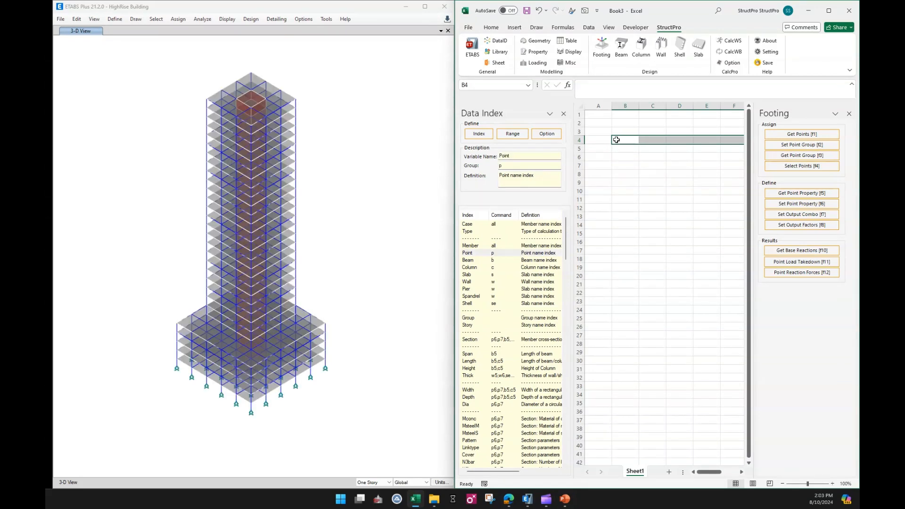
{"action": "left_click", "coordinate": [617, 143]}
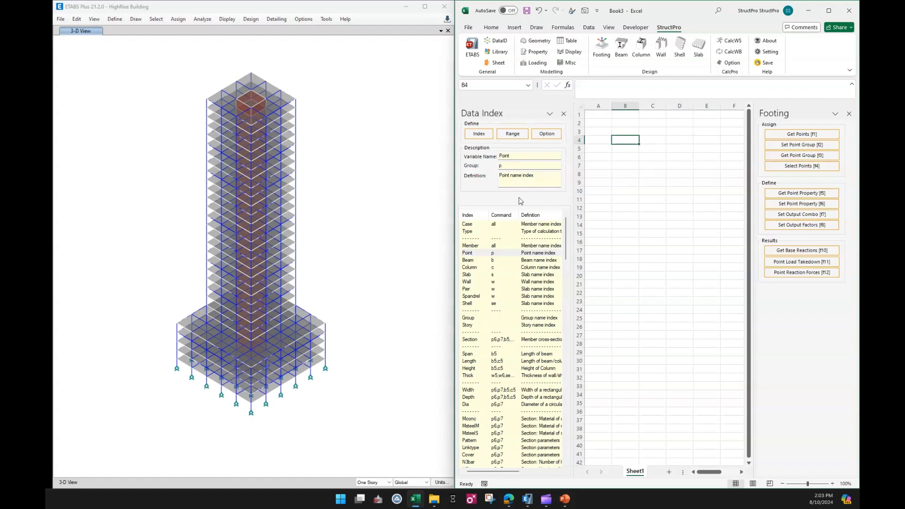
{"action": "left_click", "coordinate": [466, 255]}
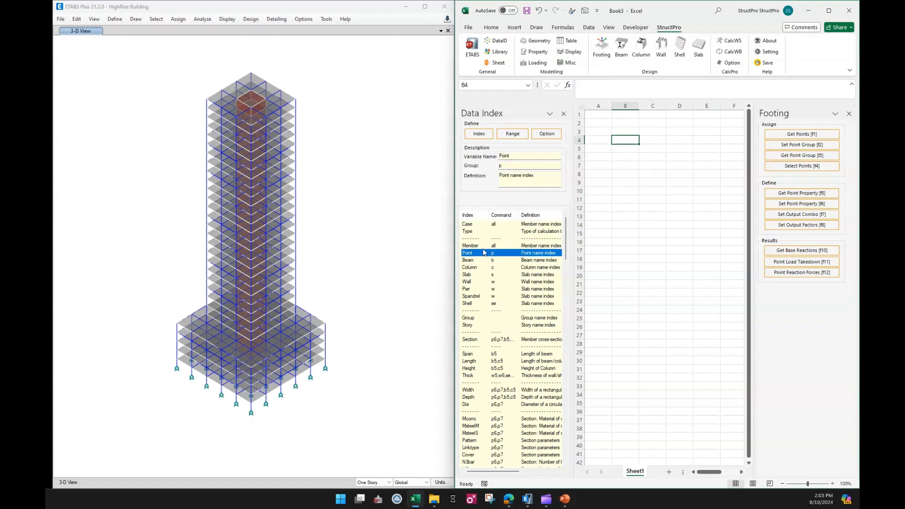
{"action": "left_click", "coordinate": [479, 133]}
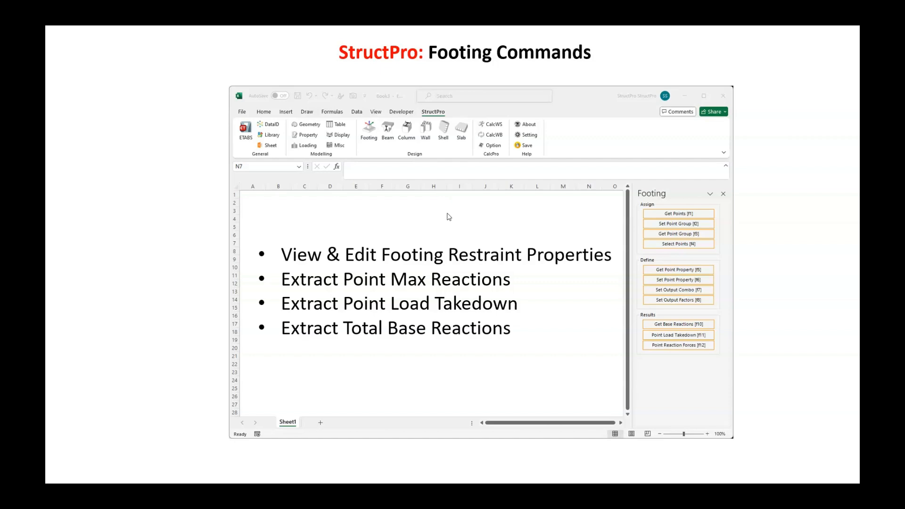
{"action": "left_click", "coordinate": [448, 214]}
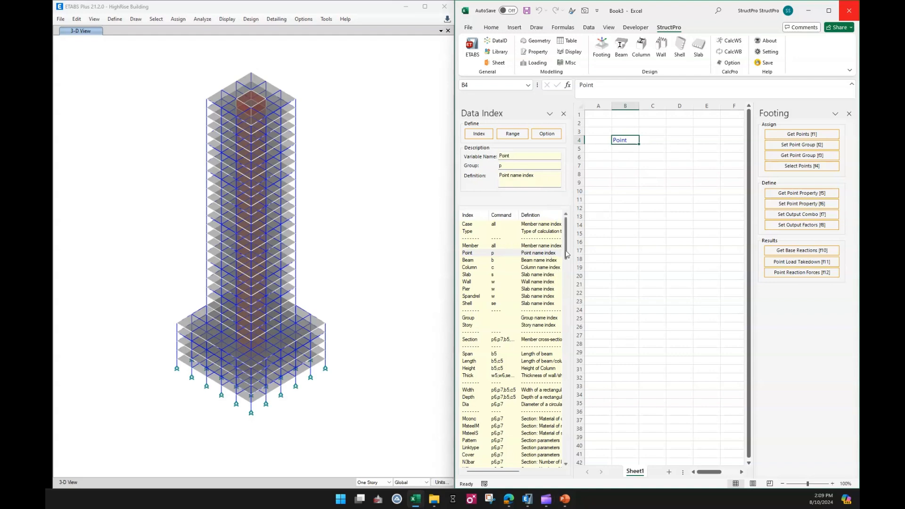
Insert the Restraint index from the Data Index as a heading in cell C4
{"action": "left_click_drag", "start_coordinate": [567, 254], "coordinate": [565, 340]}
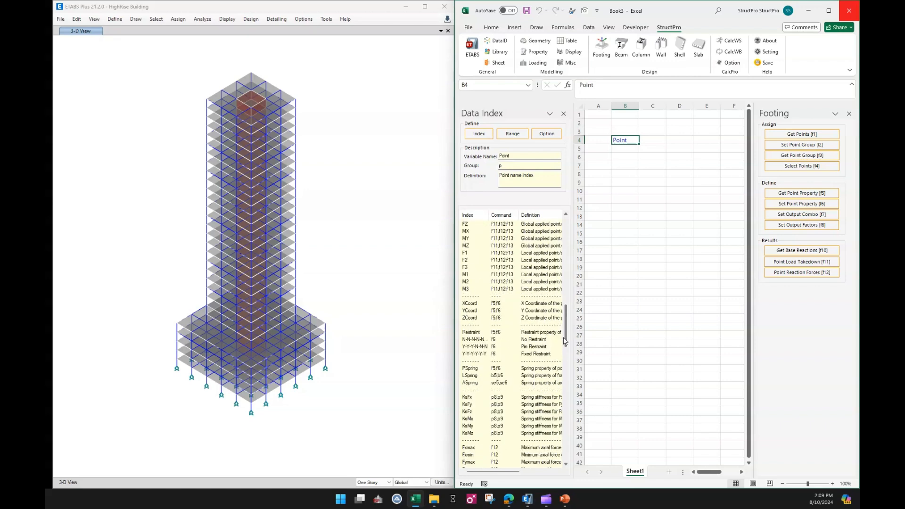
{"action": "left_click", "coordinate": [480, 334]}
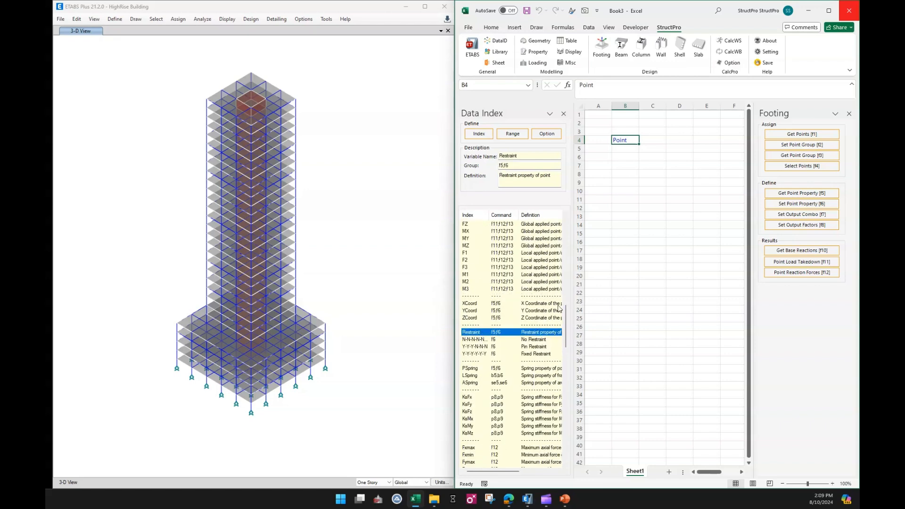
{"action": "left_click", "coordinate": [650, 142]}
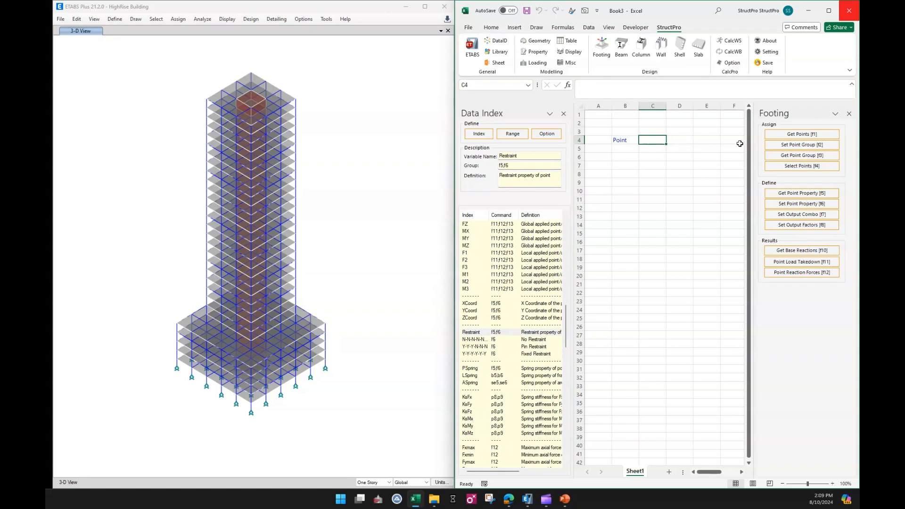
{"action": "left_click", "coordinate": [487, 137]}
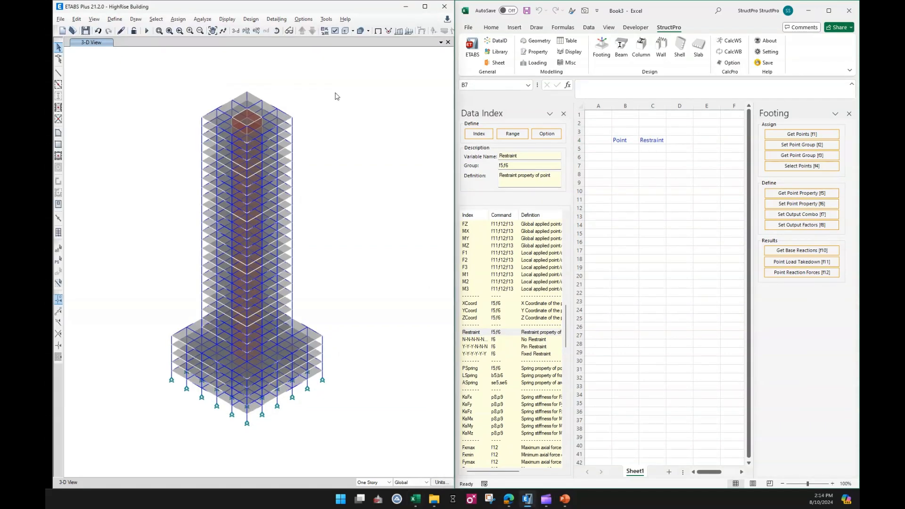
Switch to ETABS and display the plan view of the Base level
{"action": "left_click", "coordinate": [246, 32]}
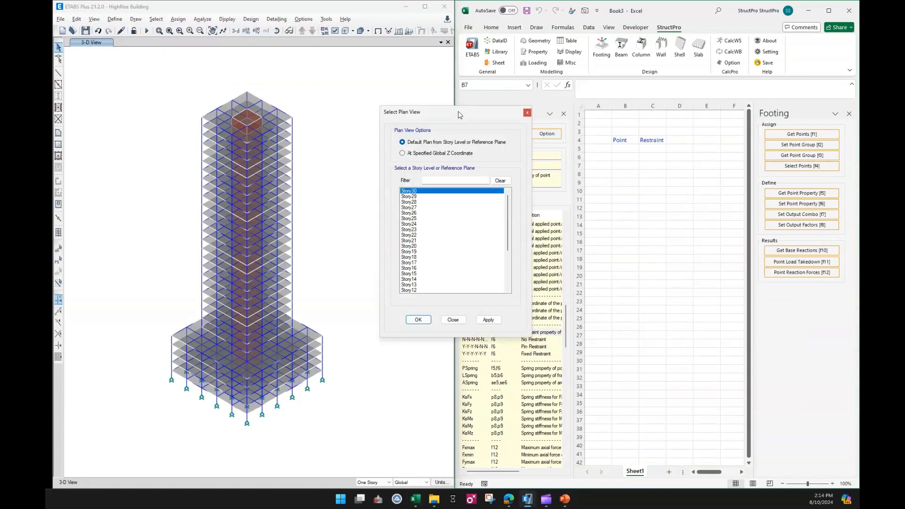
{"action": "scroll", "coordinate": [509, 222], "scroll_direction": "down", "scroll_amount": 6}
{"action": "left_click", "coordinate": [406, 291]}
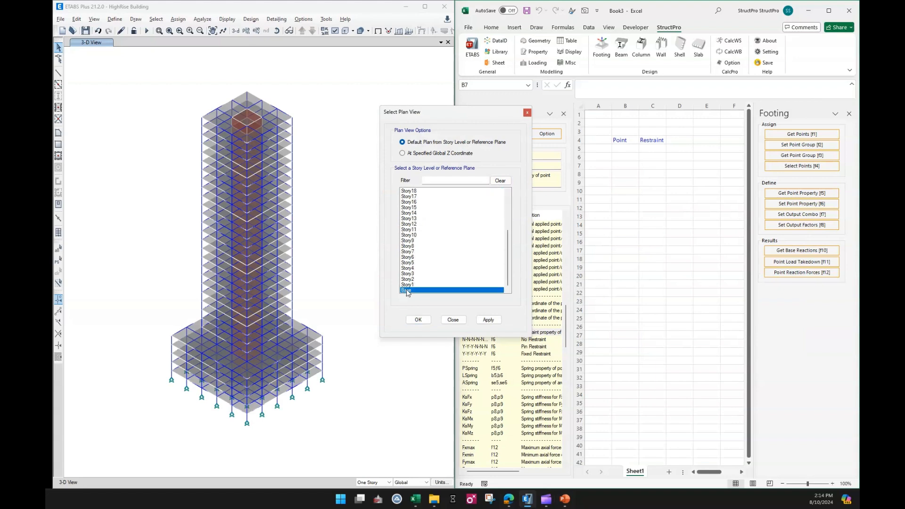
{"action": "left_click", "coordinate": [418, 320]}
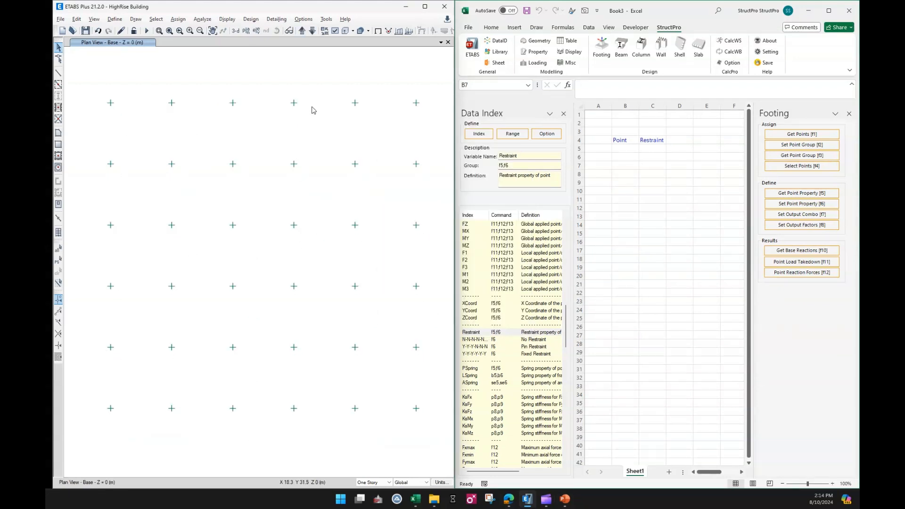
Turn on the display of joint unique names in the Base plan view
{"action": "left_click", "coordinate": [335, 31]}
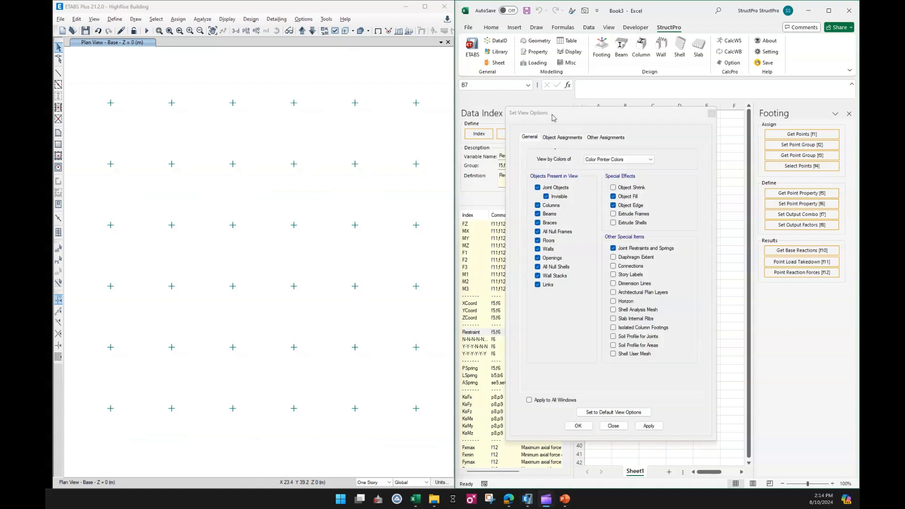
{"action": "left_click", "coordinate": [561, 138]}
{"action": "left_click", "coordinate": [551, 168]}
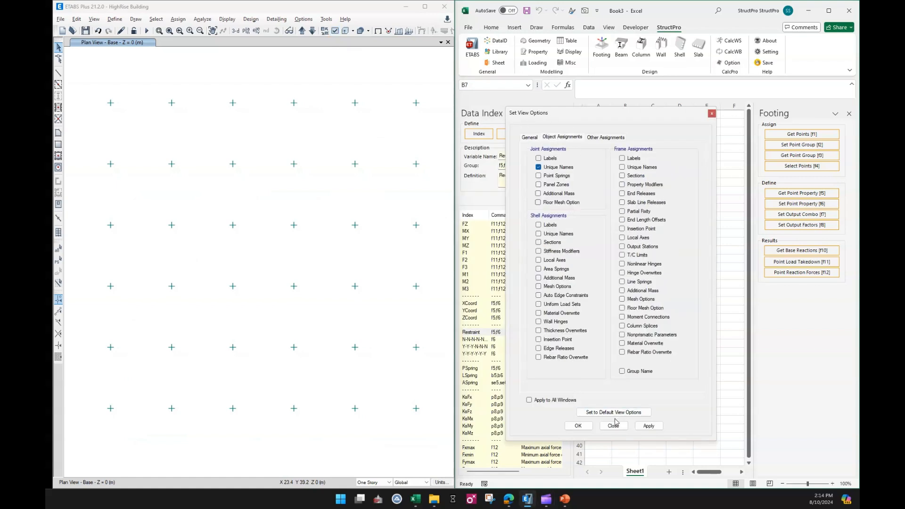
{"action": "left_click", "coordinate": [579, 426]}
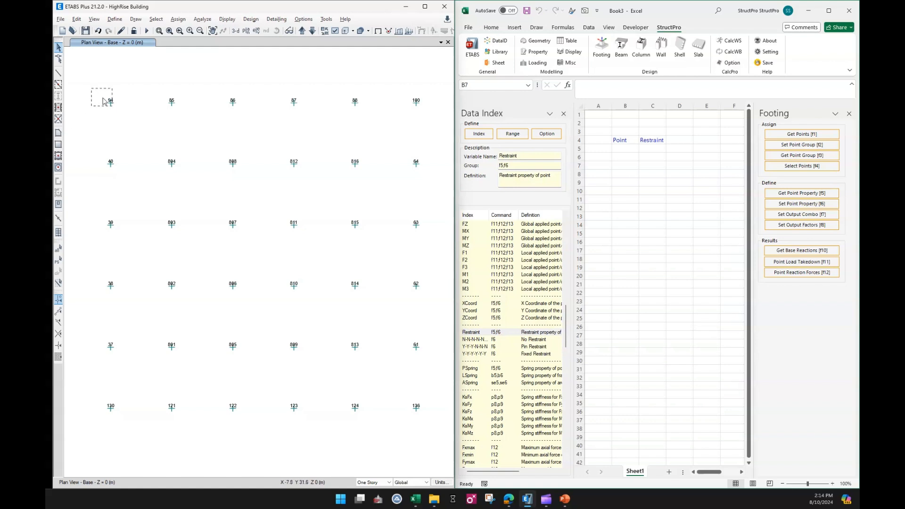
Select base joints 94, 85, 40 and 804, read their names into the single cell B5 with Get Points, and clear that cell
{"action": "left_click_drag", "start_coordinate": [103, 101], "coordinate": [188, 177]}
{"action": "left_click", "coordinate": [625, 165]}
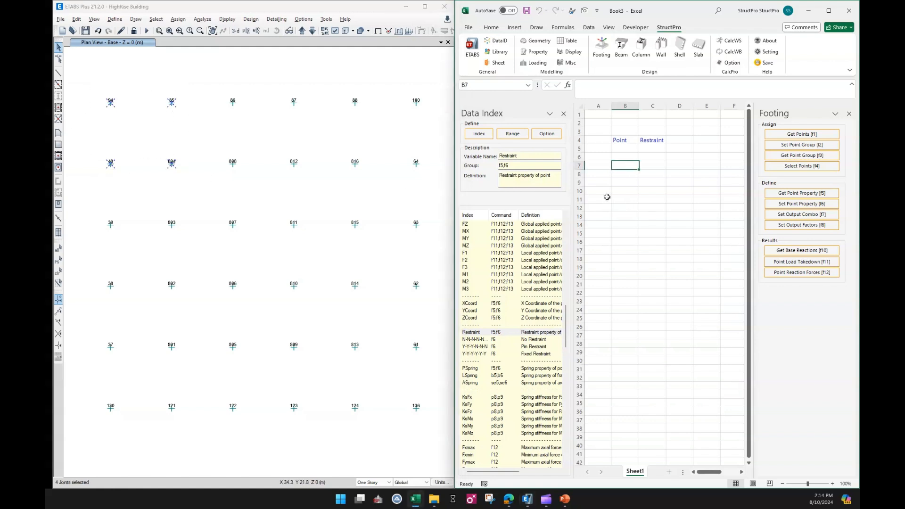
{"action": "left_click", "coordinate": [619, 150]}
{"action": "left_click", "coordinate": [783, 135]}
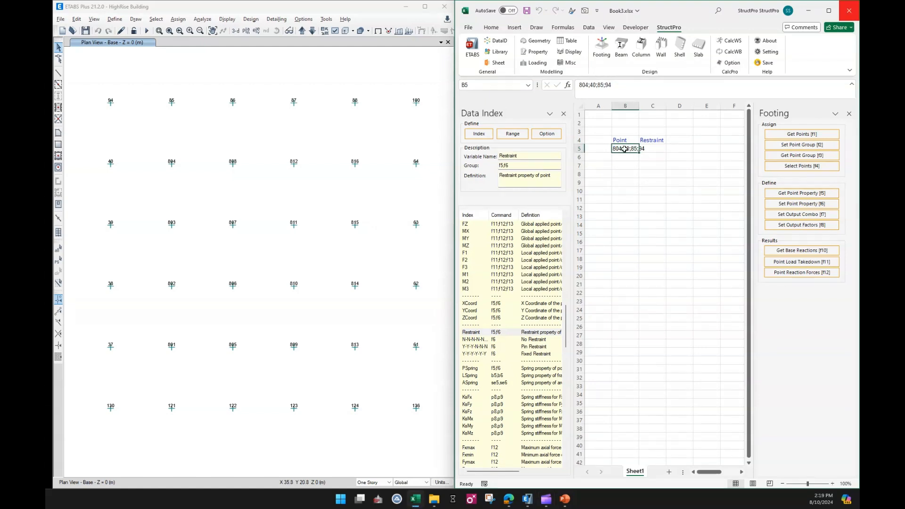
{"action": "key", "text": "Delete"}
Select base joints 94, 85, 40 and 804 and list their names one per row in B5:B8 with Get Points
{"action": "left_click", "coordinate": [624, 164]}
{"action": "left_click_drag", "start_coordinate": [93, 91], "coordinate": [202, 176]}
{"action": "left_click", "coordinate": [625, 166]}
{"action": "left_click", "coordinate": [624, 149]}
{"action": "left_click_drag", "start_coordinate": [625, 149], "coordinate": [626, 173]}
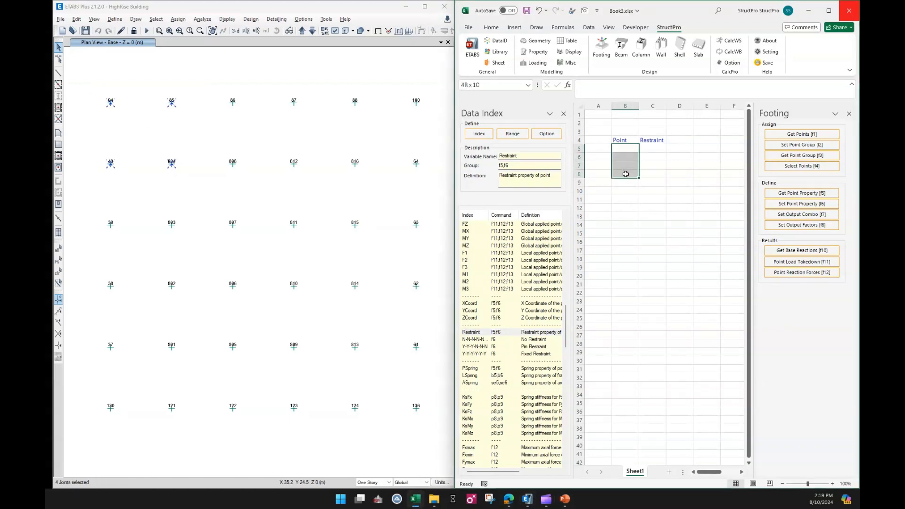
{"action": "left_click", "coordinate": [798, 135]}
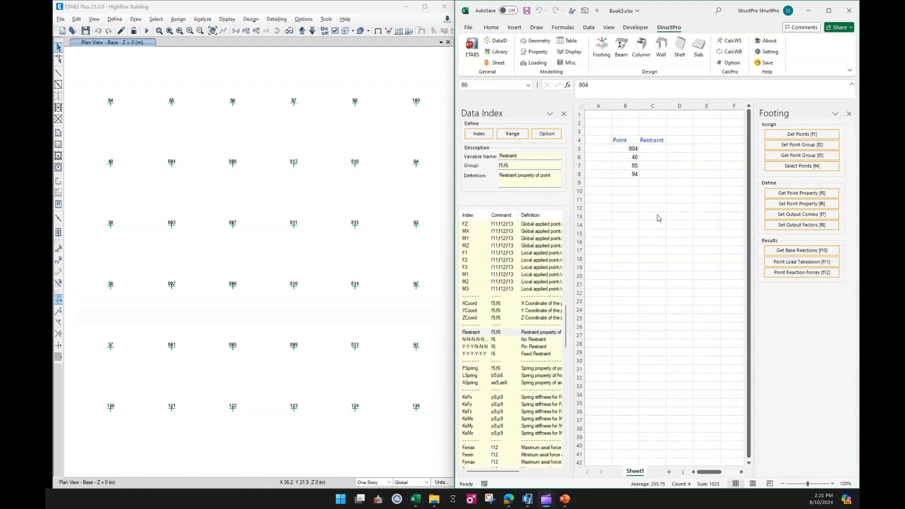
{"action": "left_click", "coordinate": [633, 214]}
{"action": "left_click", "coordinate": [633, 214]}
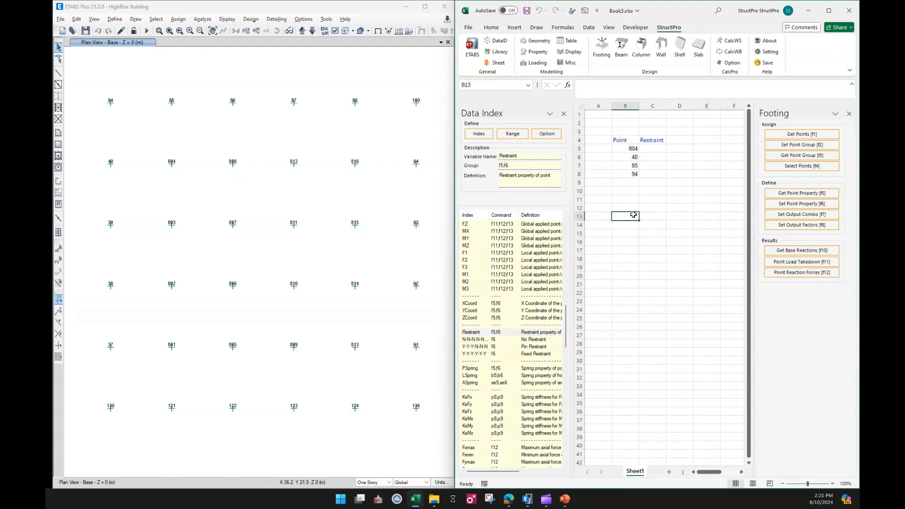
Retrieve the restraint properties of the four points in B5:B8 into the Restraint column with Get Point Property
{"action": "left_click_drag", "start_coordinate": [626, 146], "coordinate": [627, 173]}
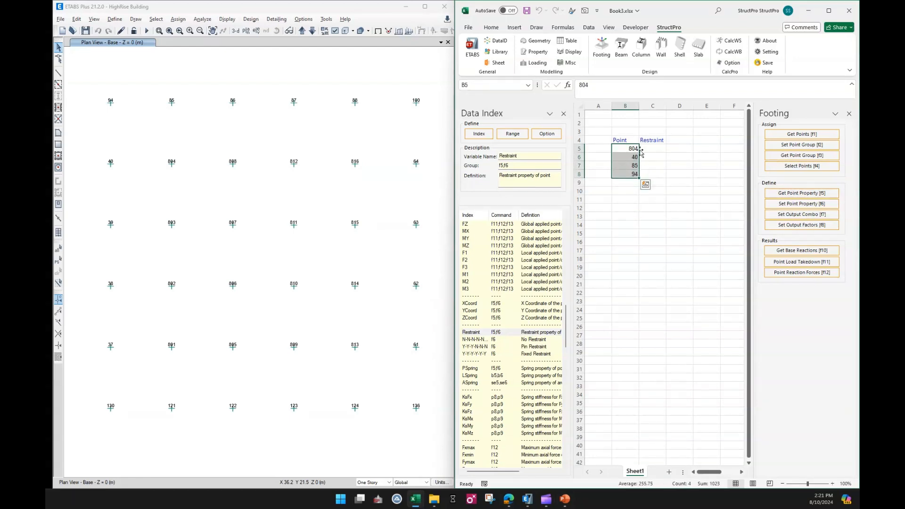
{"action": "left_click", "coordinate": [789, 193]}
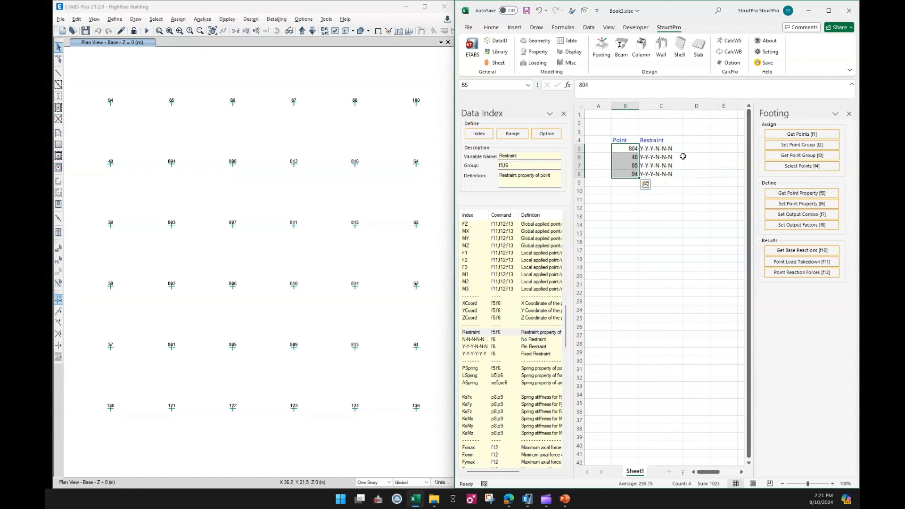
{"action": "left_click", "coordinate": [665, 220]}
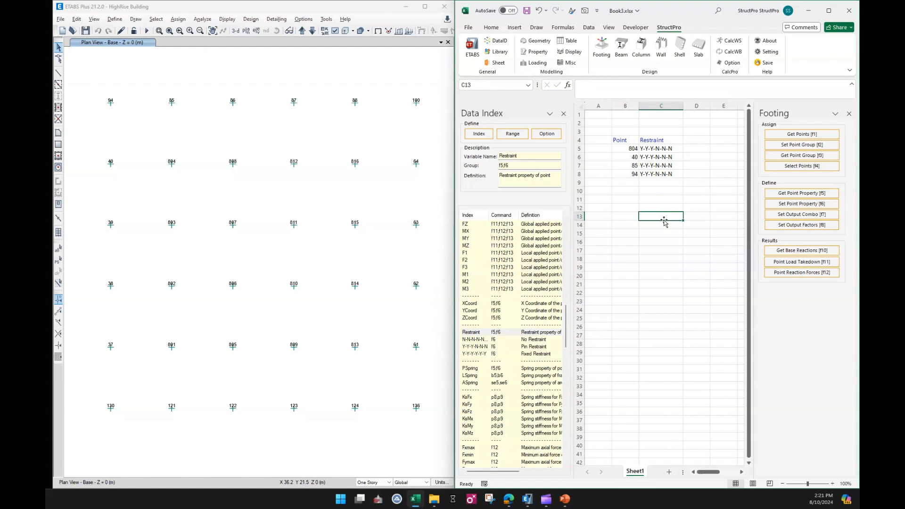
Switch to ETABS, inspect the restraint assignments of base joint 94 in its object information, and return to the Excel sheet
{"action": "left_click", "coordinate": [175, 21]}
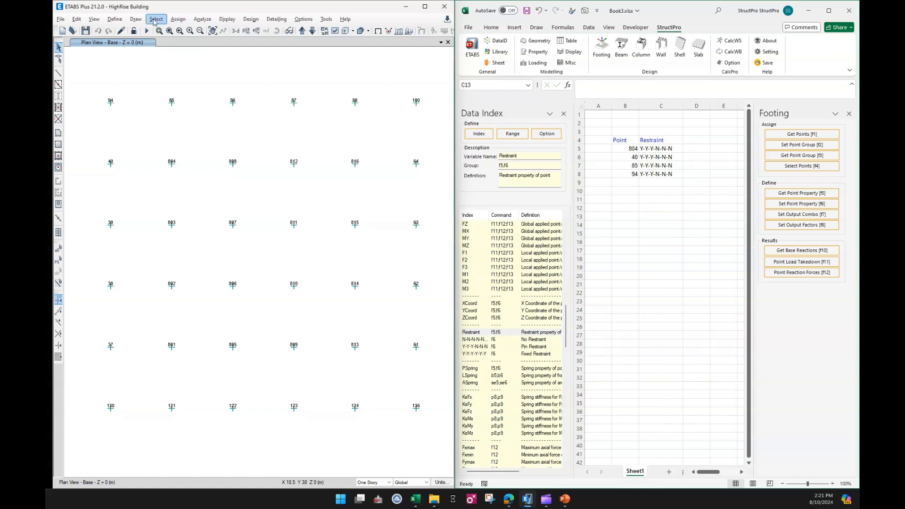
{"action": "left_click_drag", "start_coordinate": [103, 90], "coordinate": [124, 109]}
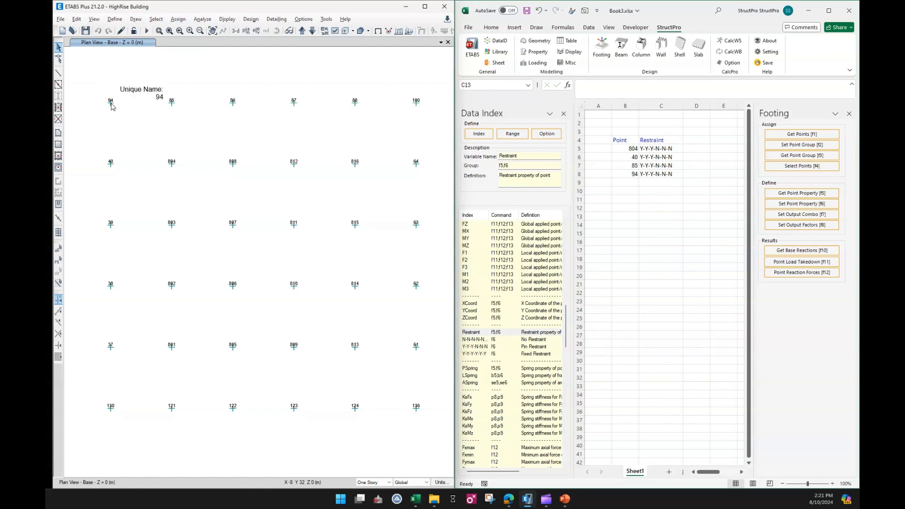
{"action": "left_click", "coordinate": [111, 104]}
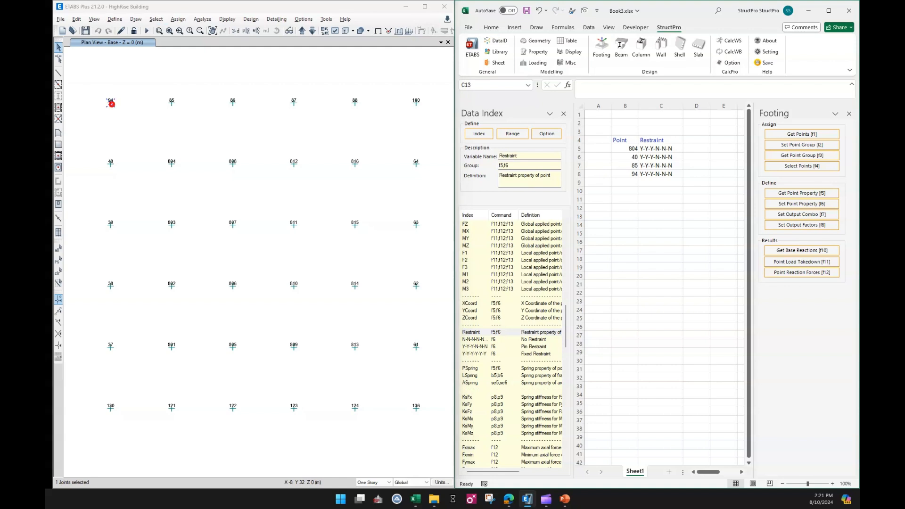
{"action": "right_click", "coordinate": [111, 104]}
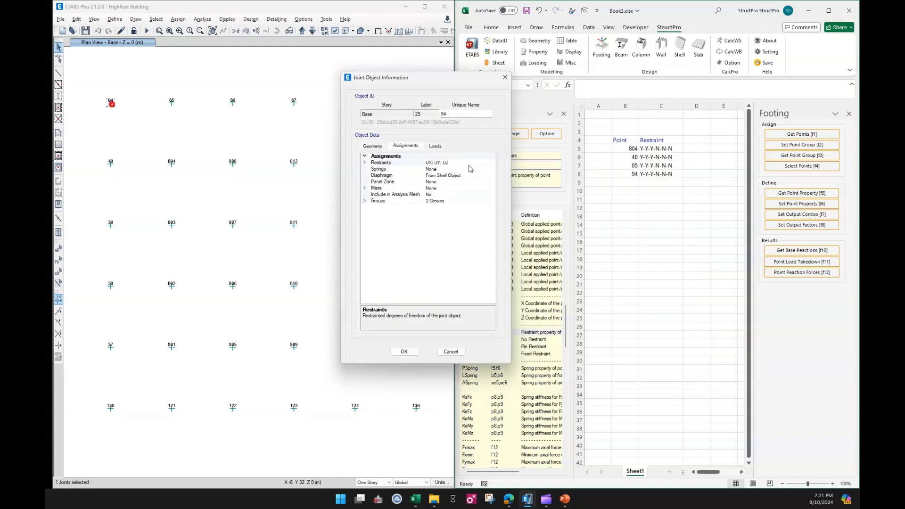
{"action": "left_click", "coordinate": [505, 78]}
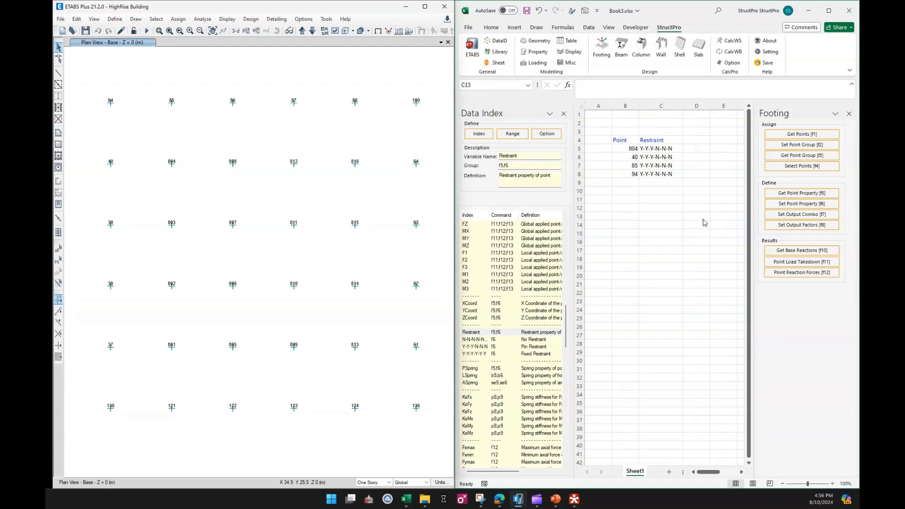
{"action": "left_click", "coordinate": [661, 217]}
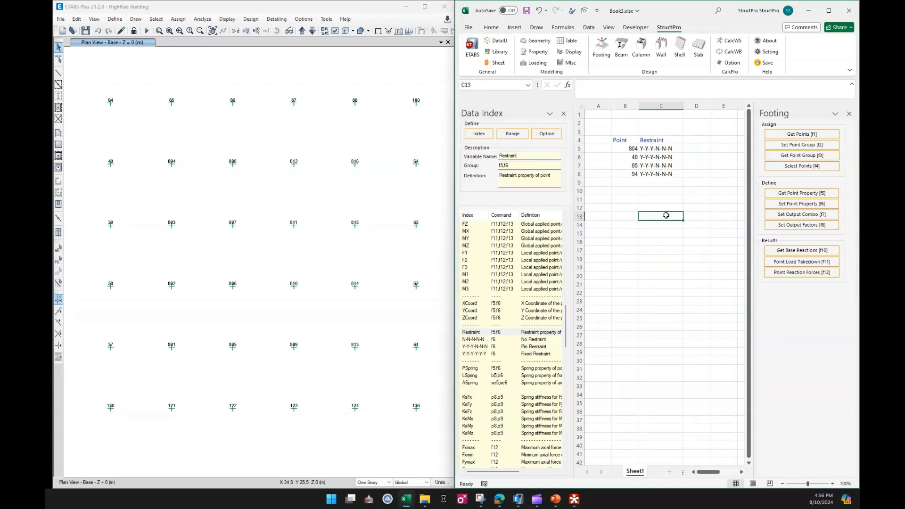
{"action": "left_click", "coordinate": [657, 158]}
{"action": "double_click", "coordinate": [659, 156]}
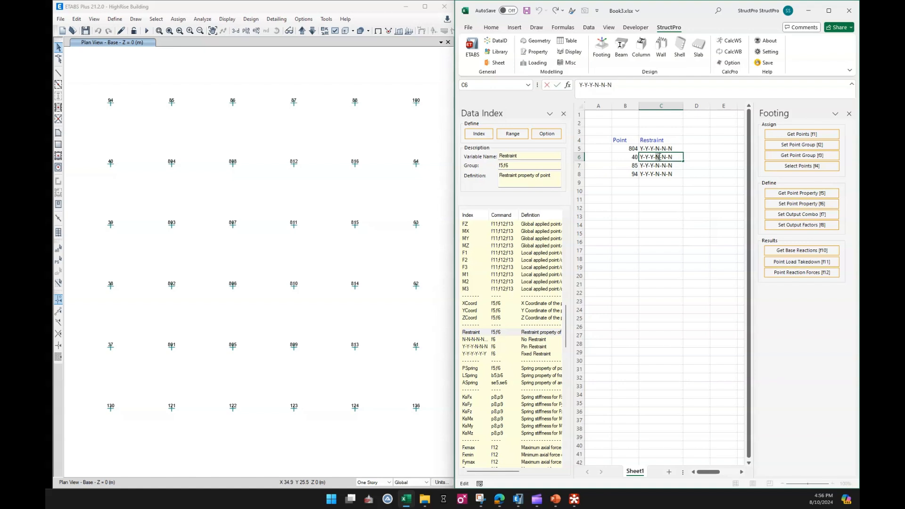
{"action": "left_click", "coordinate": [665, 208]}
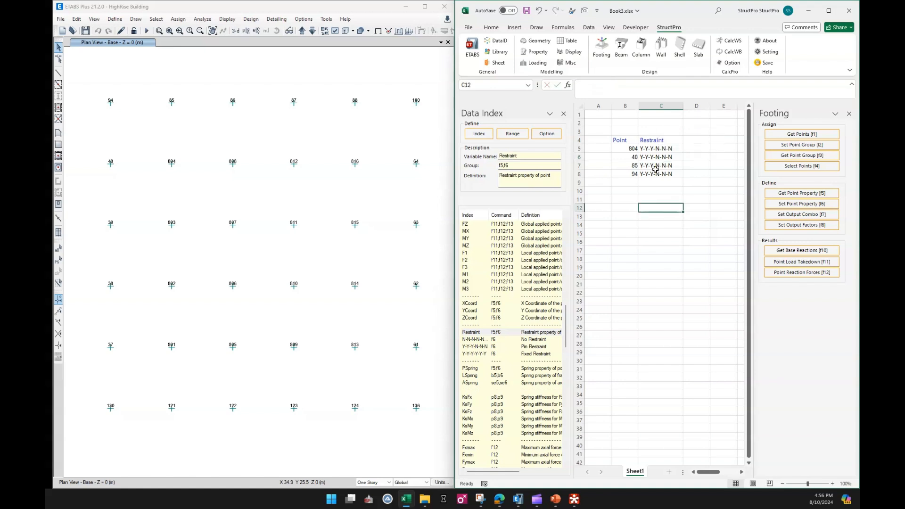
Set the restraints of points 40 and 94 in C6 and C8 to the fixed restraint Y-Y-Y-Y-Y-Y from the Data Index
{"action": "left_click", "coordinate": [487, 347]}
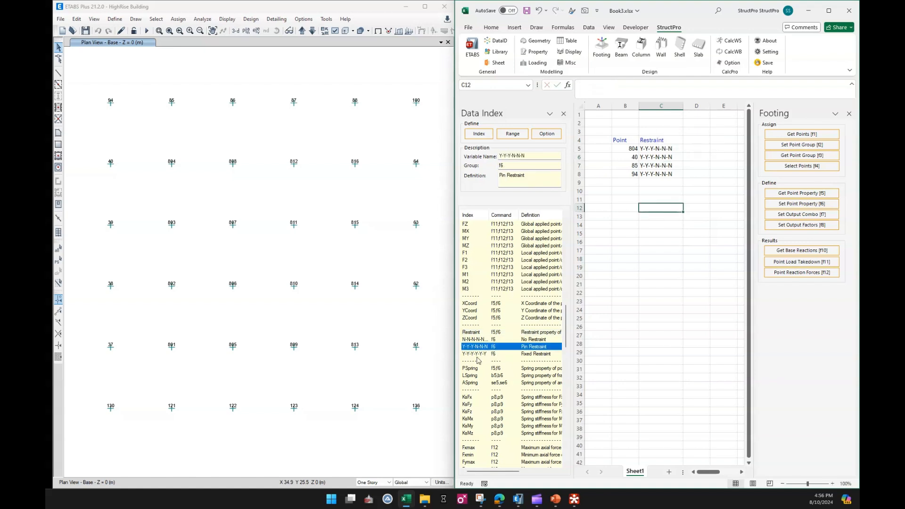
{"action": "left_click", "coordinate": [477, 355]}
{"action": "left_click", "coordinate": [662, 157]}
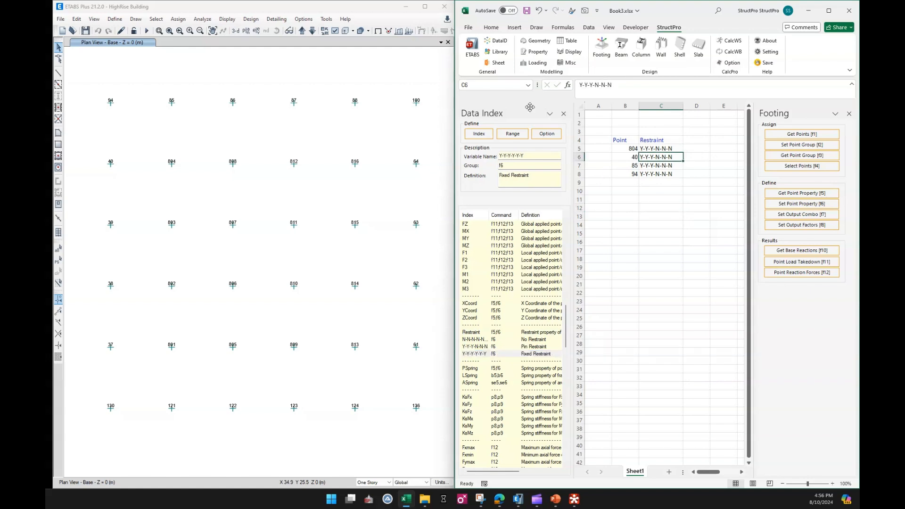
{"action": "left_click", "coordinate": [479, 134]}
{"action": "left_click", "coordinate": [662, 175]}
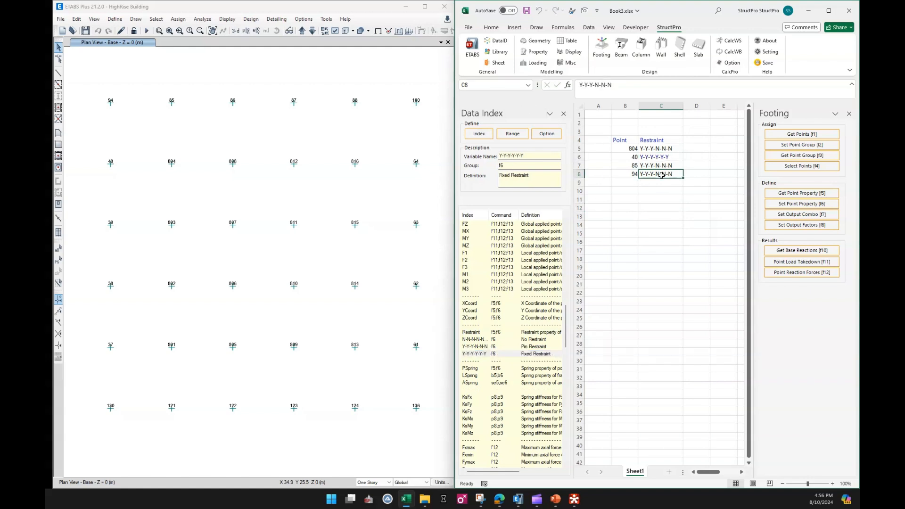
{"action": "left_click", "coordinate": [479, 134]}
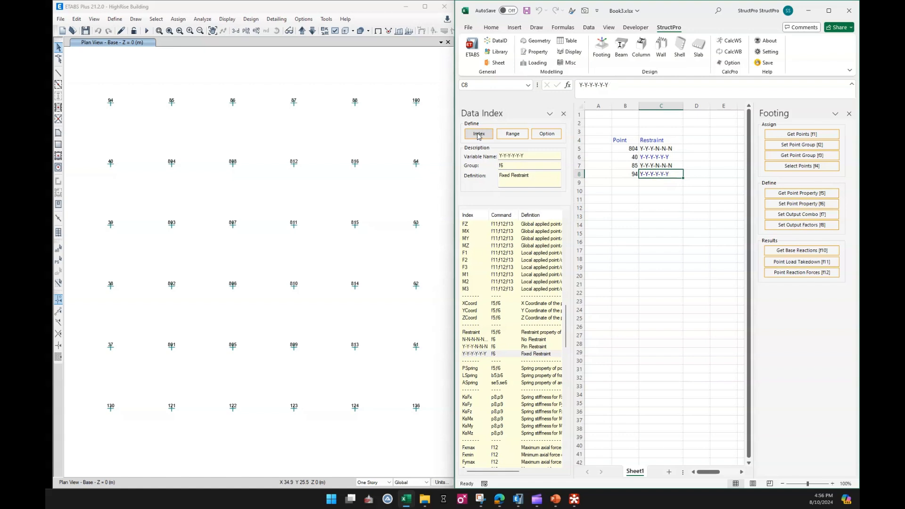
{"action": "left_click", "coordinate": [665, 216]}
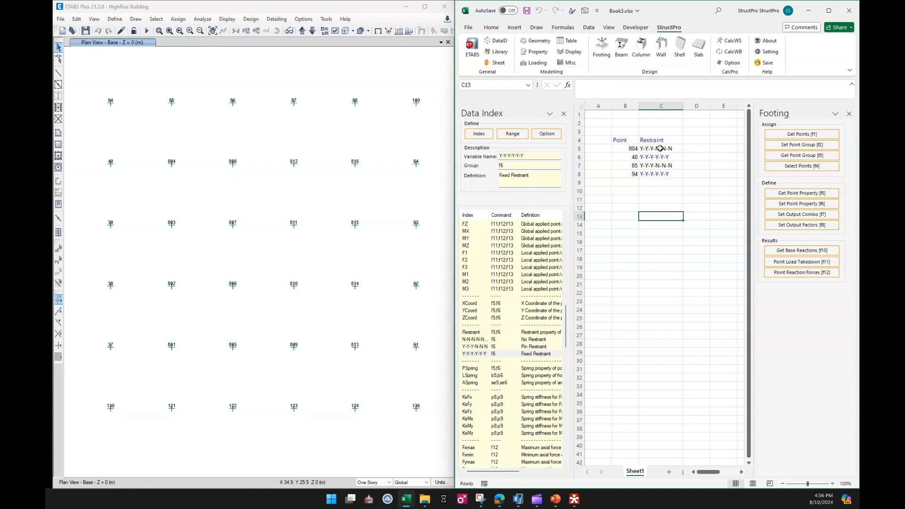
Set the restraint of point 804 in C5 to the No Restraint entry N-N-N-N-N-N from the Data Index
{"action": "left_click", "coordinate": [493, 340]}
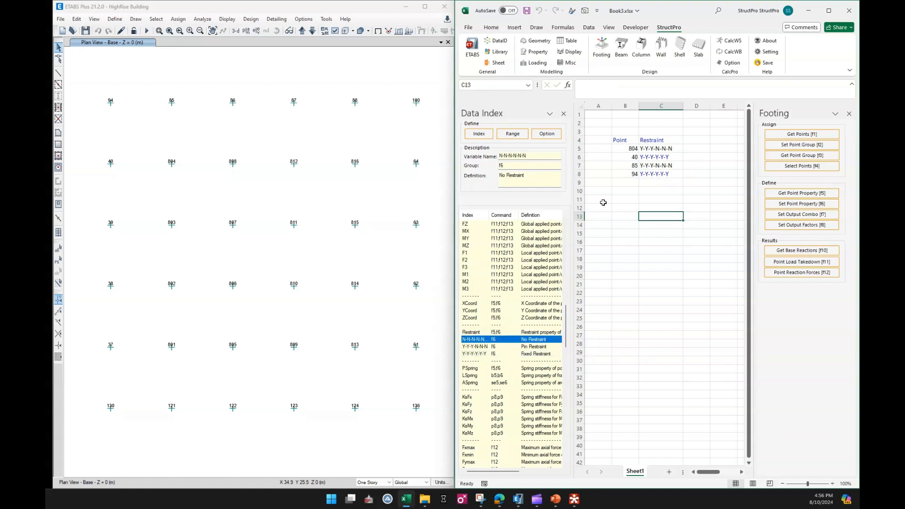
{"action": "left_click", "coordinate": [652, 149]}
{"action": "left_click", "coordinate": [479, 134]}
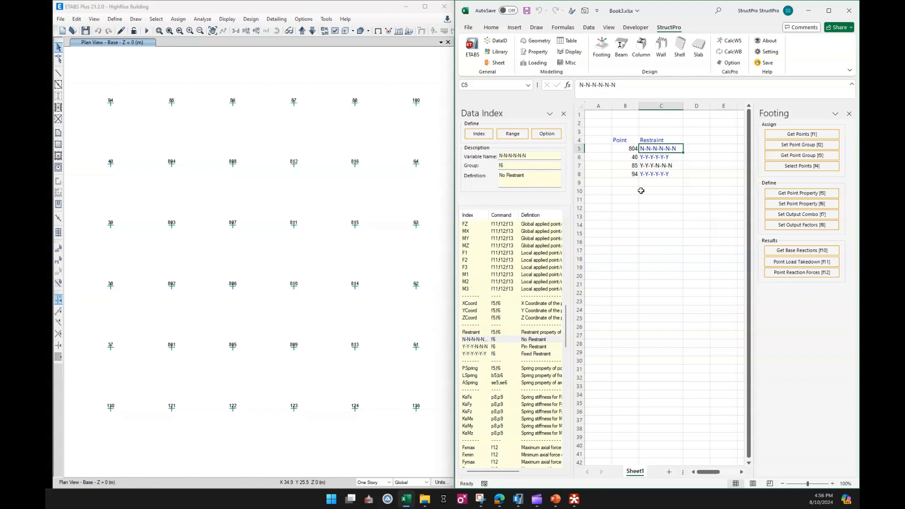
{"action": "left_click", "coordinate": [649, 209]}
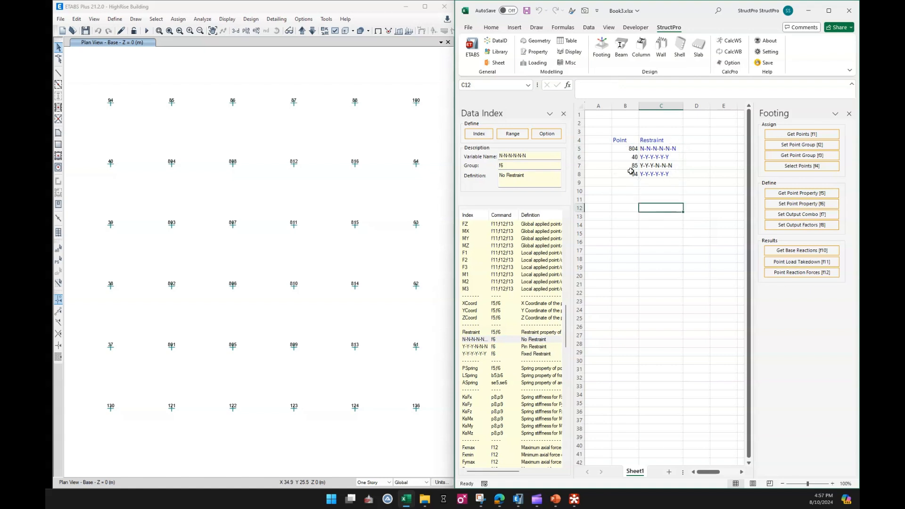
Assign the edited restraints of the four points in B5:B8 to the ETABS model with Set Point Property
{"action": "left_click", "coordinate": [701, 243]}
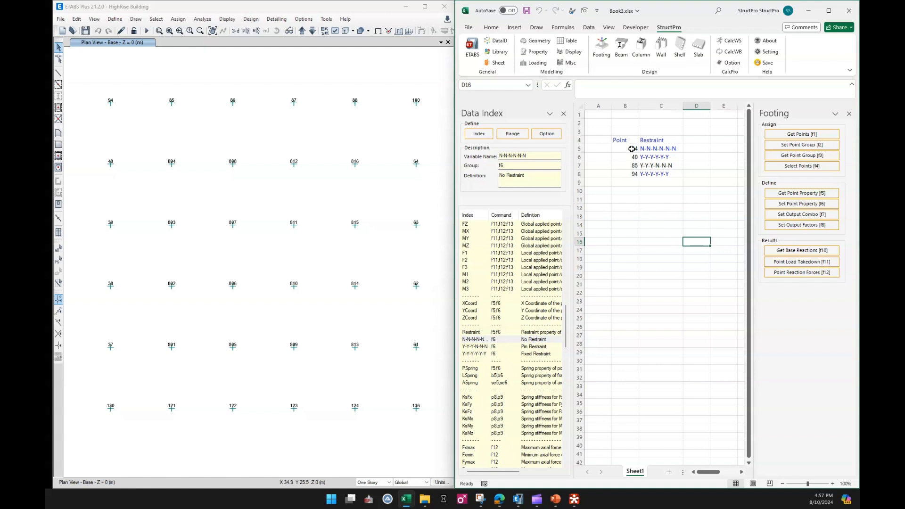
{"action": "left_click_drag", "start_coordinate": [632, 149], "coordinate": [632, 175]}
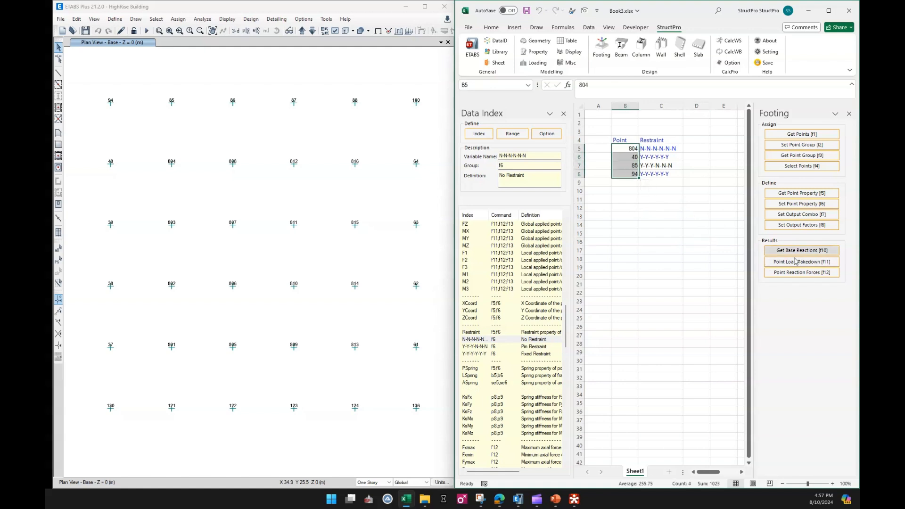
{"action": "left_click", "coordinate": [801, 204]}
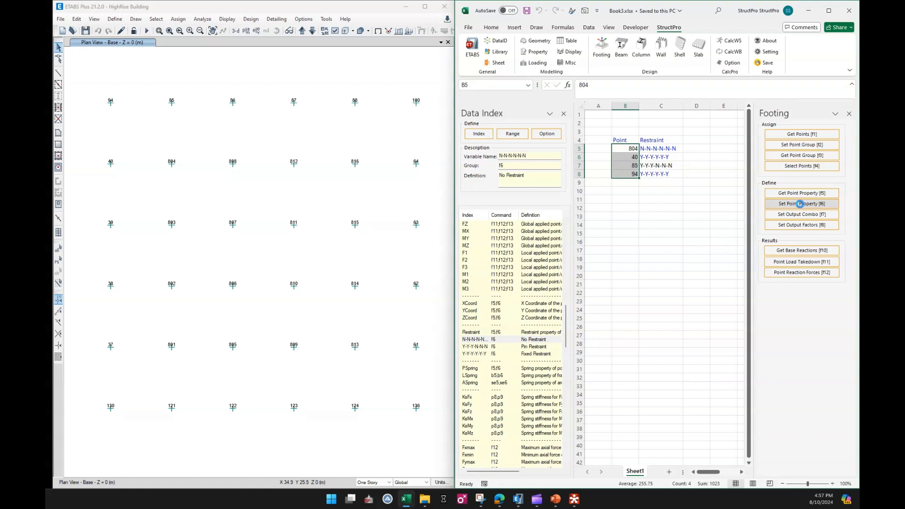
{"action": "left_click", "coordinate": [643, 210]}
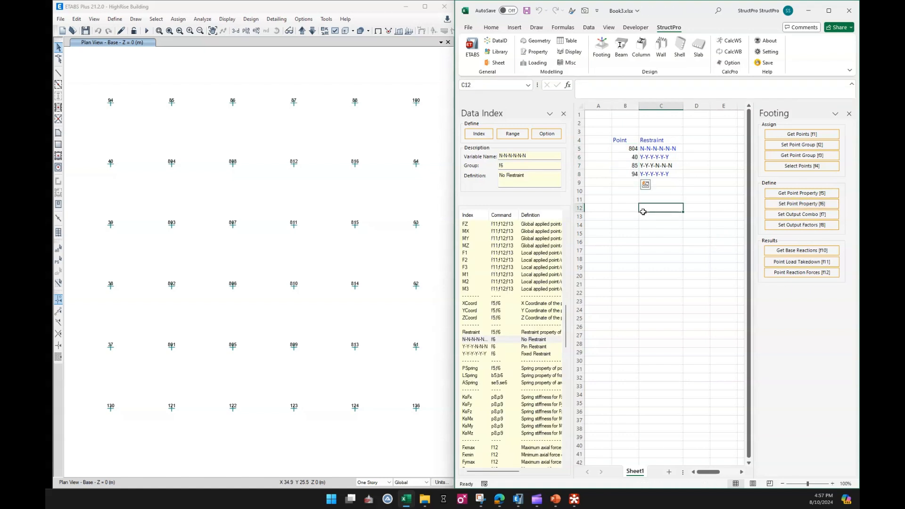
Switch to ETABS, recheck the updated restraints of base joint 94 in its object information, and return to the sheet
{"action": "left_click", "coordinate": [262, 201]}
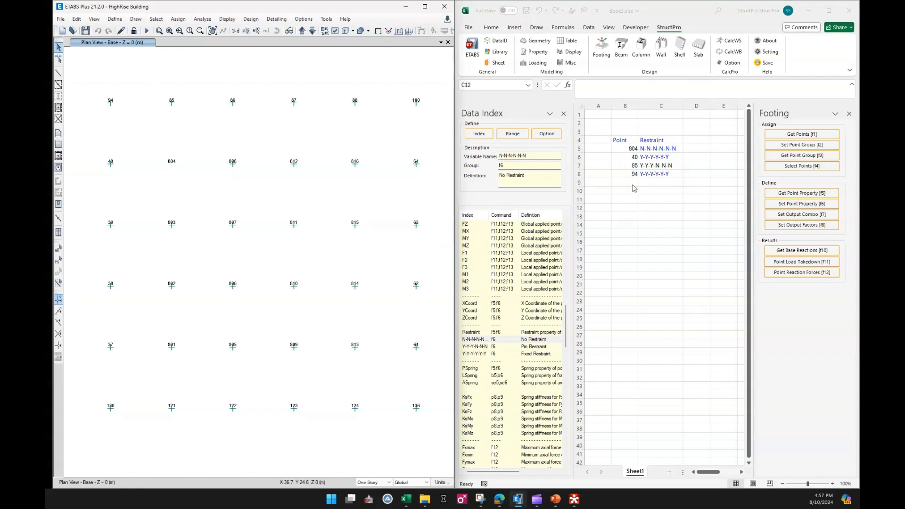
{"action": "right_click", "coordinate": [111, 104]}
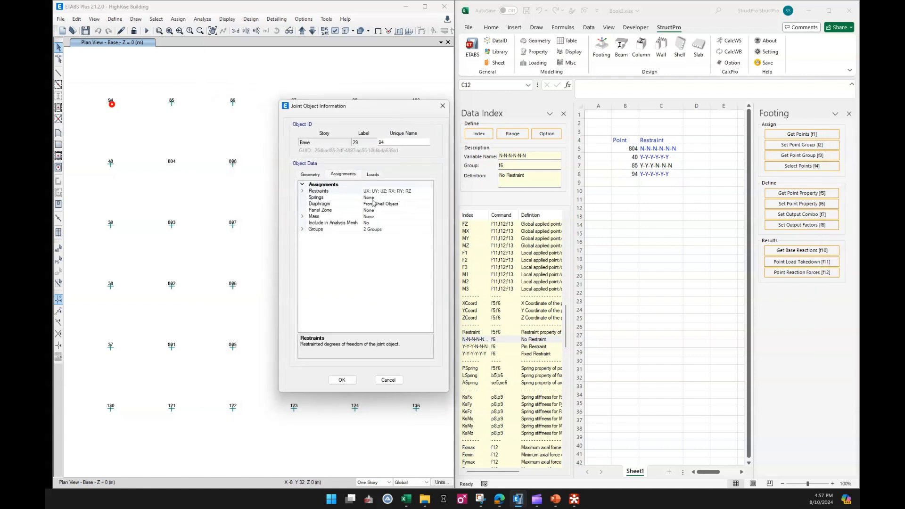
{"action": "left_click", "coordinate": [389, 381]}
{"action": "left_click", "coordinate": [644, 211]}
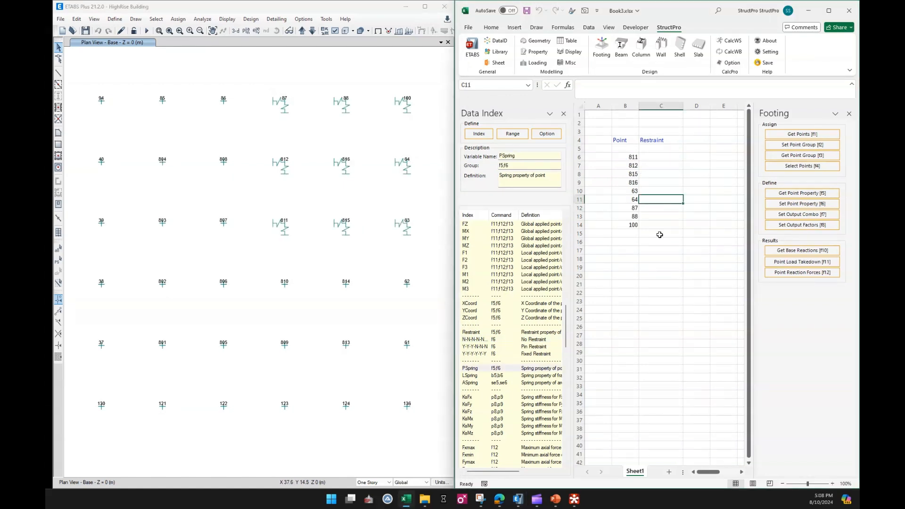
Insert the PSpring variable from the Data Index as a column header in D4, beside Restraint
{"action": "left_click", "coordinate": [656, 249]}
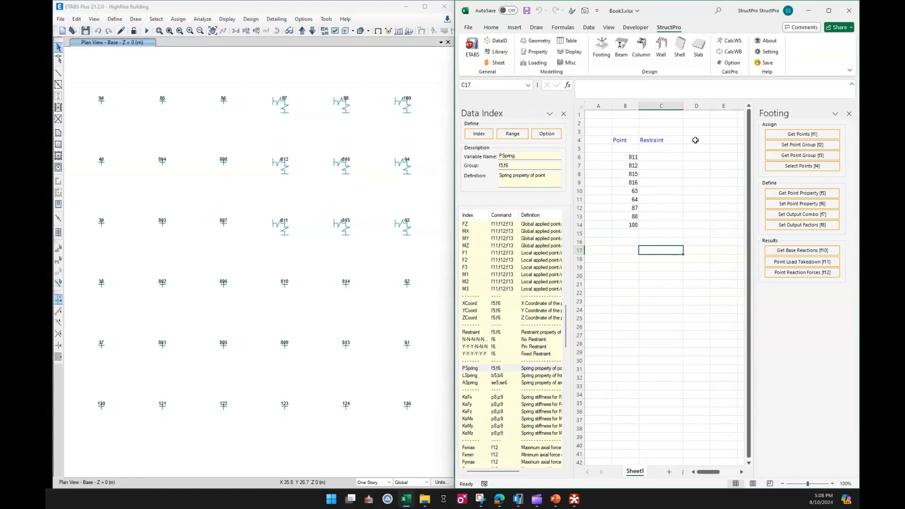
{"action": "left_click", "coordinate": [695, 140]}
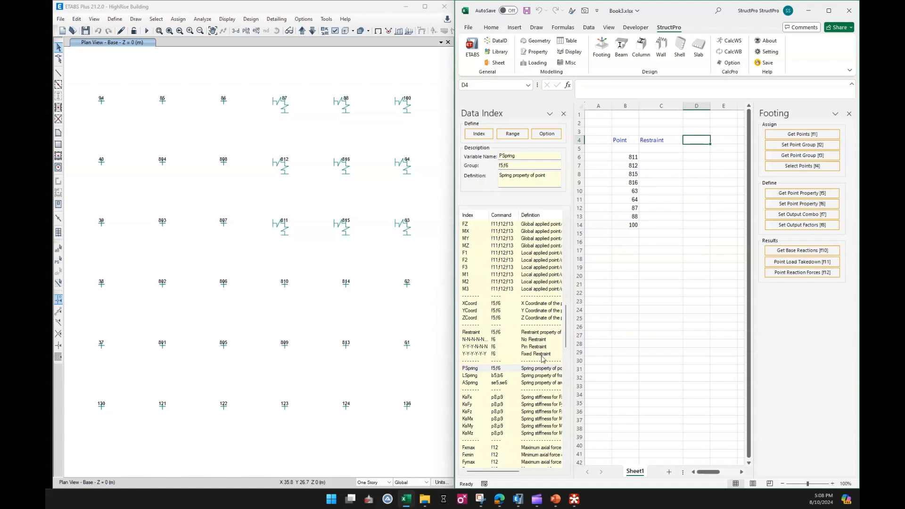
{"action": "scroll", "coordinate": [550, 355], "scroll_direction": "down", "scroll_amount": 2}
{"action": "left_click", "coordinate": [482, 334]}
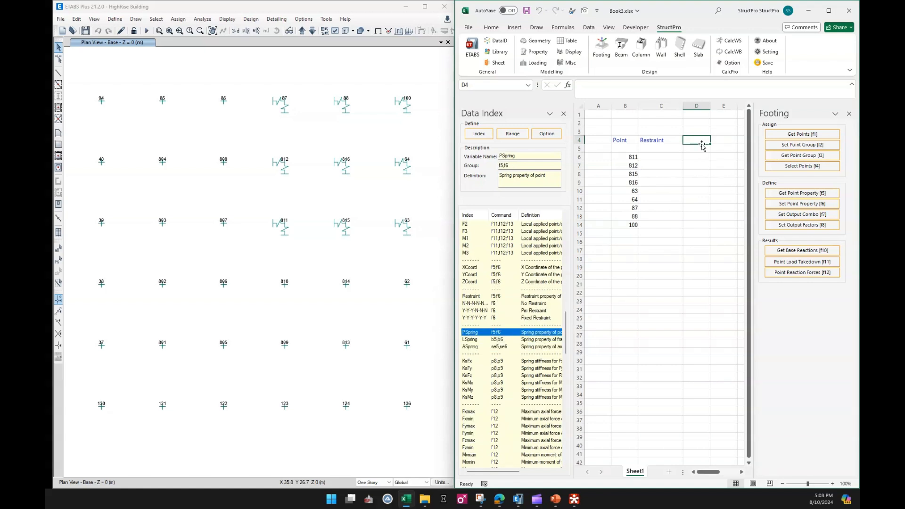
{"action": "left_click", "coordinate": [479, 134]}
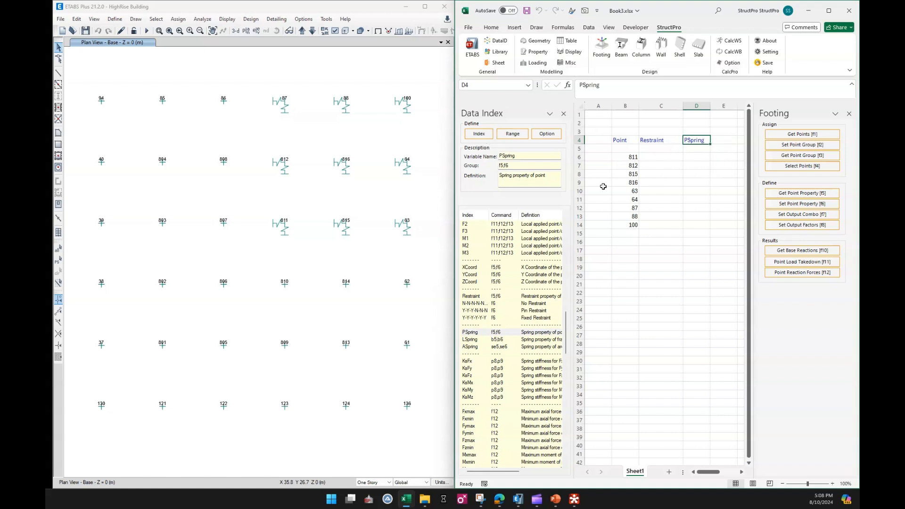
Retrieve the restraint and point spring properties of the nine points in B6:B14 with Get Point Property and review the PSpring column
{"action": "left_click", "coordinate": [627, 156]}
{"action": "left_click_drag", "start_coordinate": [627, 157], "coordinate": [632, 225]}
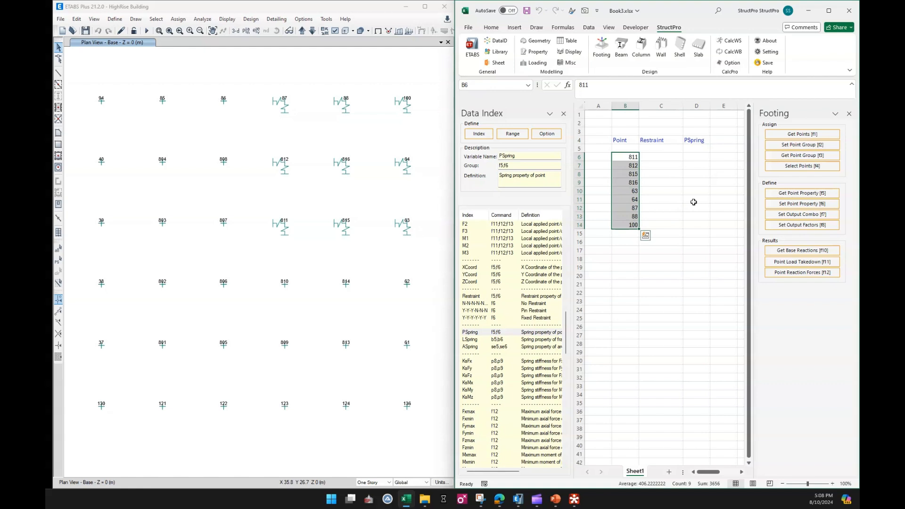
{"action": "left_click", "coordinate": [793, 196]}
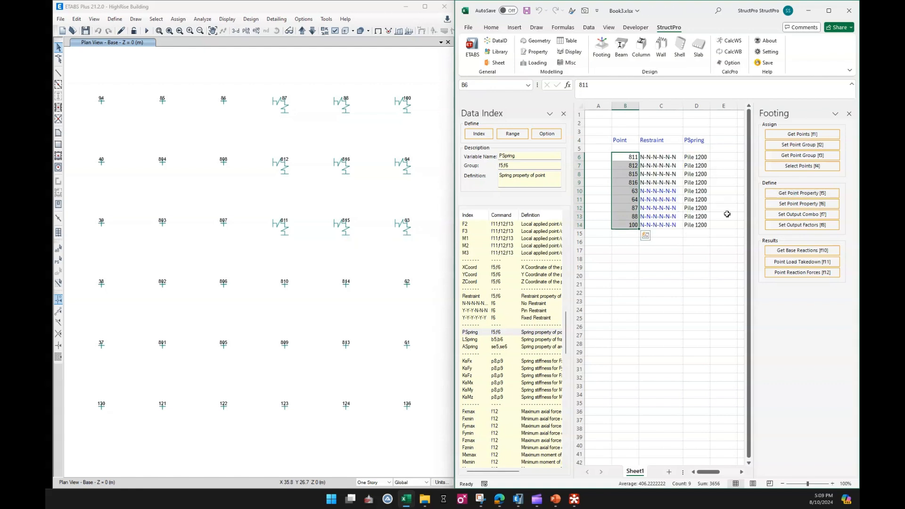
{"action": "left_click", "coordinate": [697, 254]}
{"action": "left_click_drag", "start_coordinate": [696, 158], "coordinate": [703, 223]}
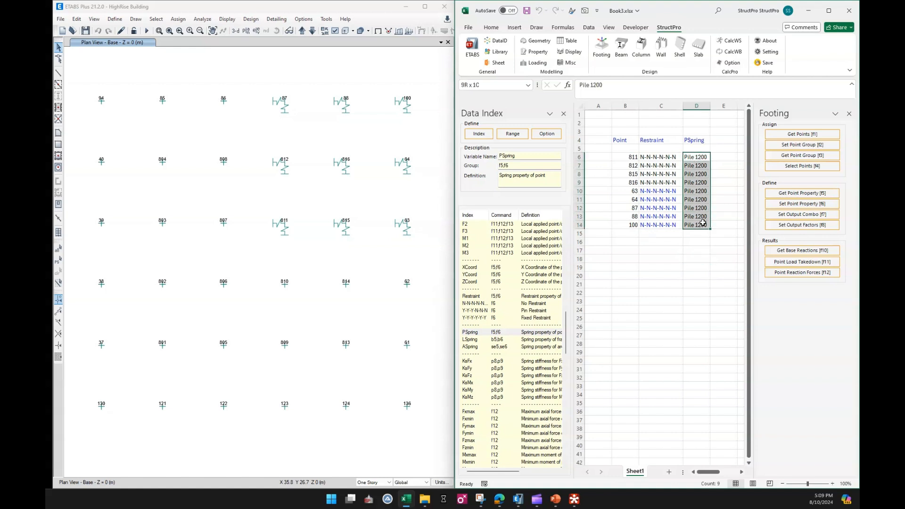
{"action": "left_click", "coordinate": [679, 251]}
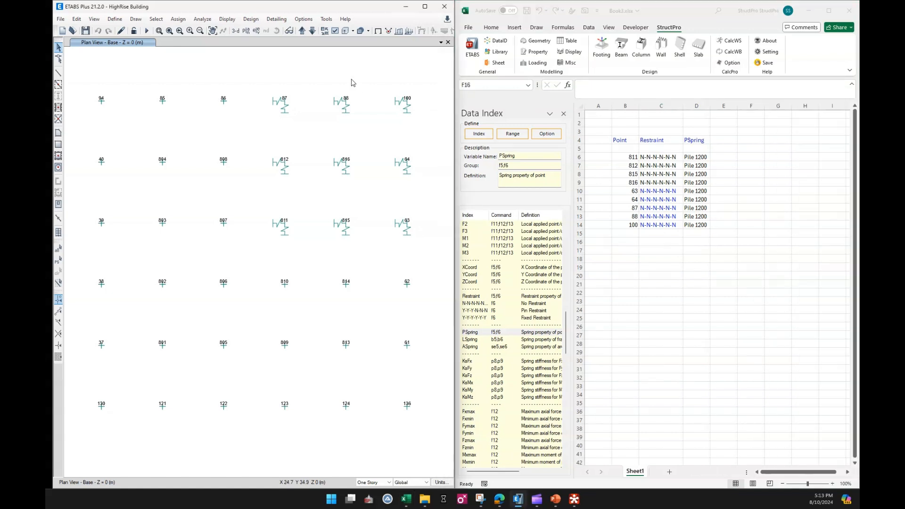
Switch to ETABS, display joint point springs instead of unique names in the Base plan view, and return to Excel
{"action": "left_click", "coordinate": [335, 31]}
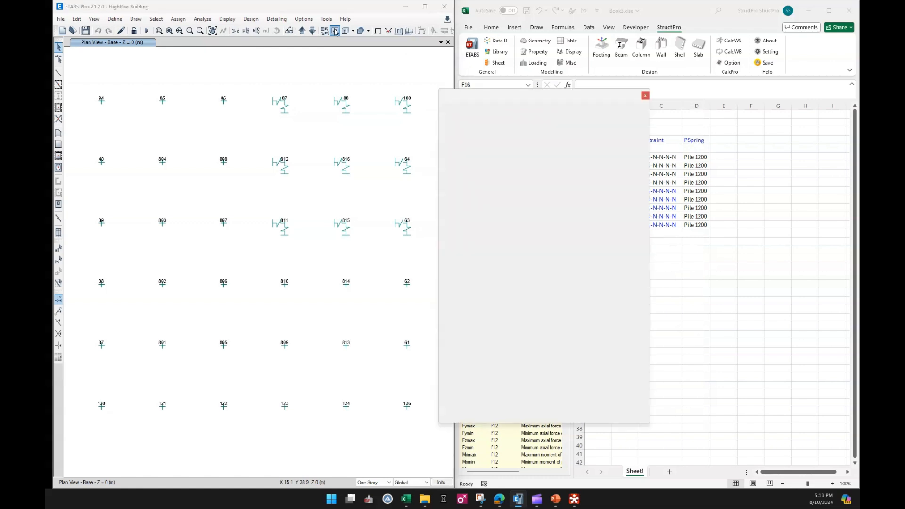
{"action": "left_click_drag", "start_coordinate": [569, 97], "coordinate": [554, 89]}
{"action": "left_click", "coordinate": [528, 111]}
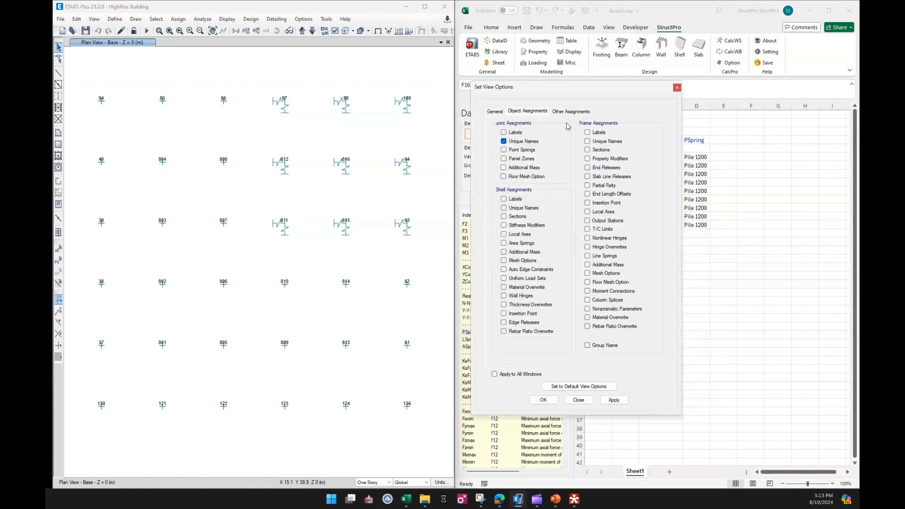
{"action": "left_click", "coordinate": [516, 142]}
{"action": "left_click", "coordinate": [518, 151]}
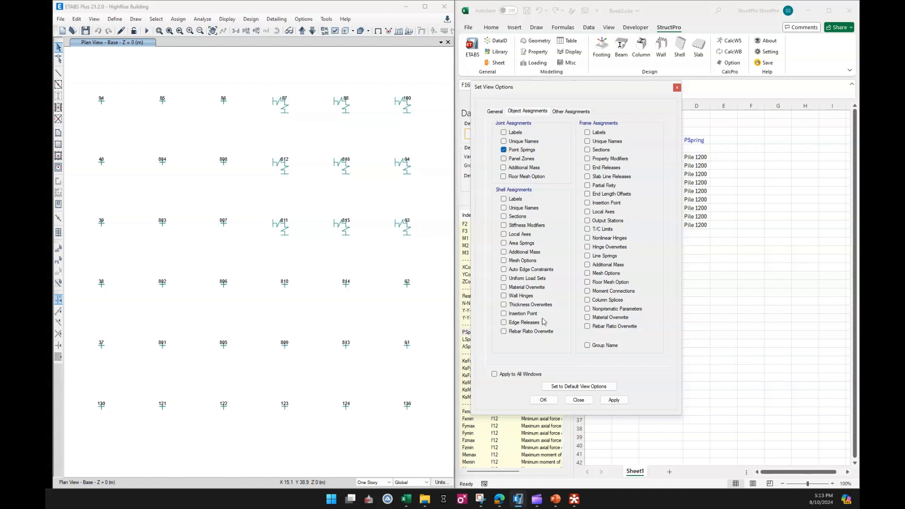
{"action": "left_click", "coordinate": [543, 400]}
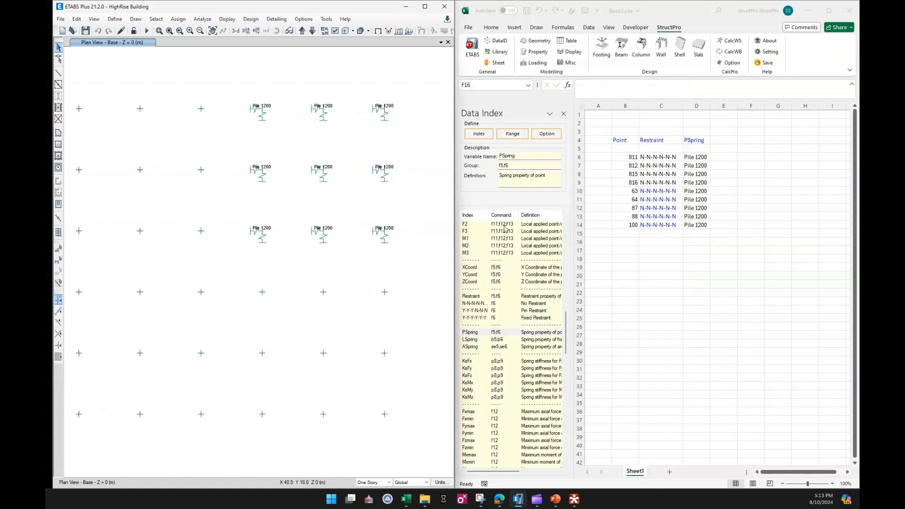
{"action": "left_click", "coordinate": [698, 285]}
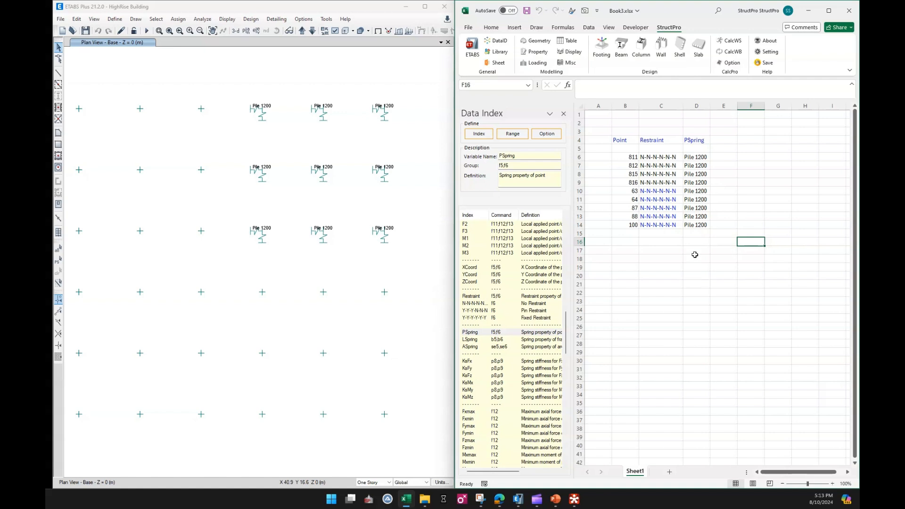
Close the Data Index and list the model's point spring names from C21 down with the Property command Get Point Spring
{"action": "left_click", "coordinate": [666, 267]}
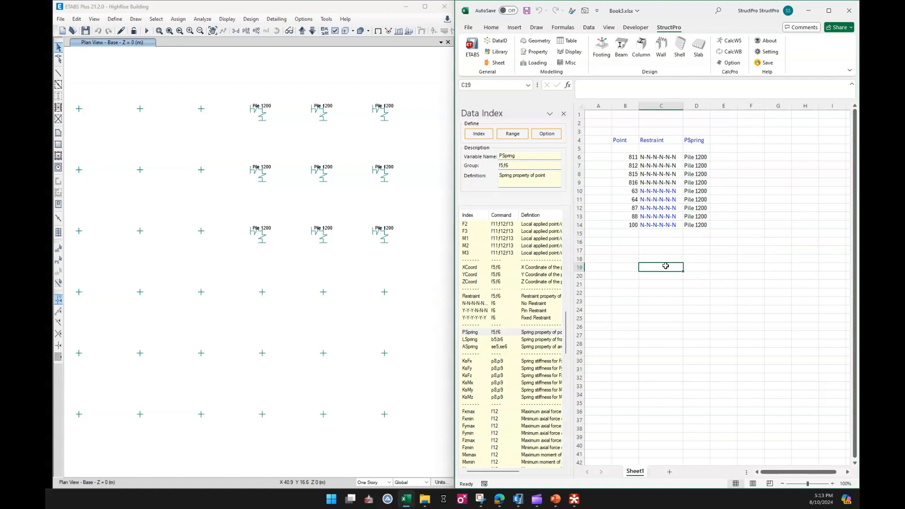
{"action": "left_click", "coordinate": [564, 114]}
{"action": "left_click", "coordinate": [605, 265]}
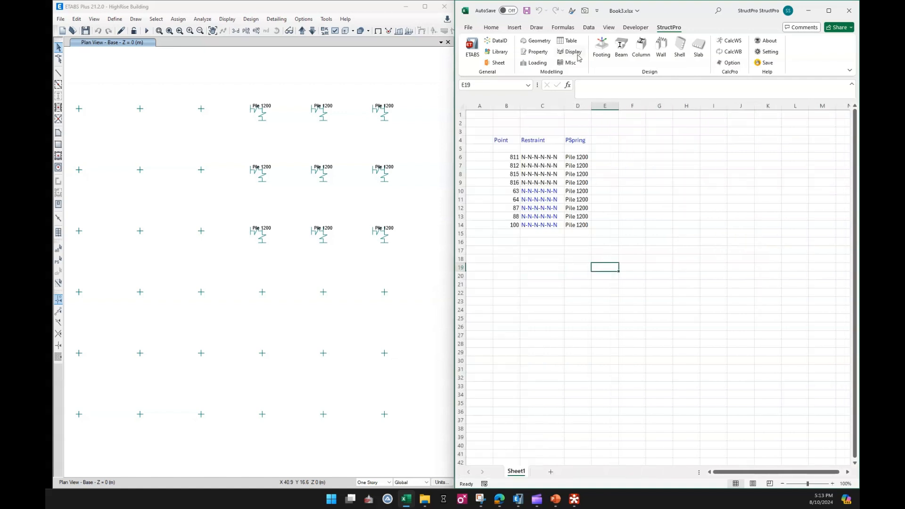
{"action": "left_click", "coordinate": [534, 53]}
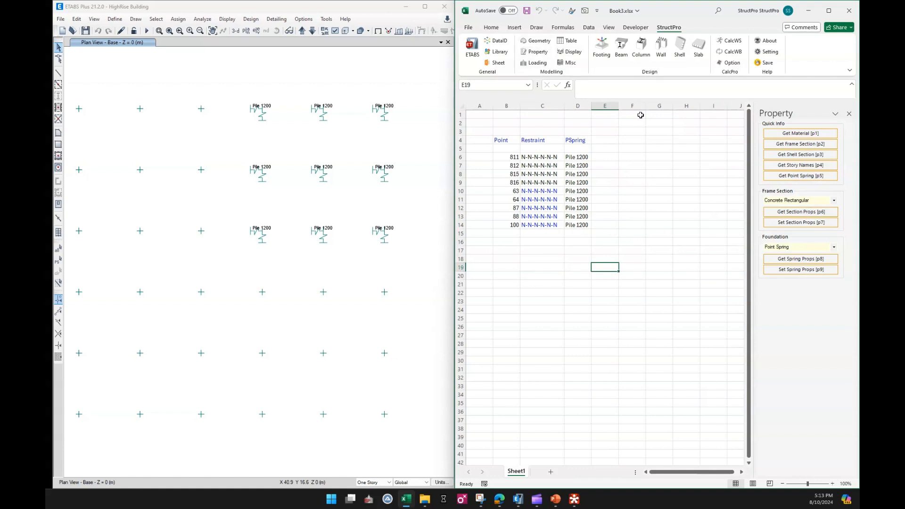
{"action": "left_click", "coordinate": [538, 283]}
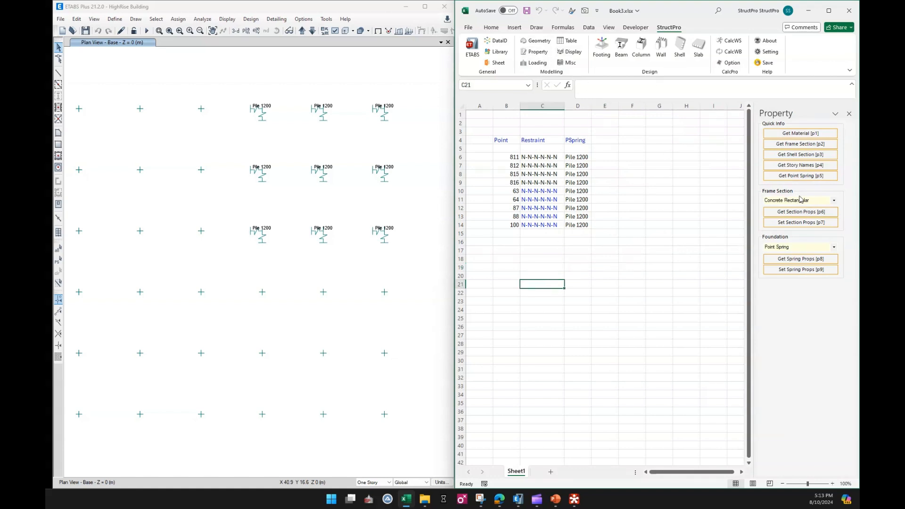
{"action": "left_click", "coordinate": [803, 182]}
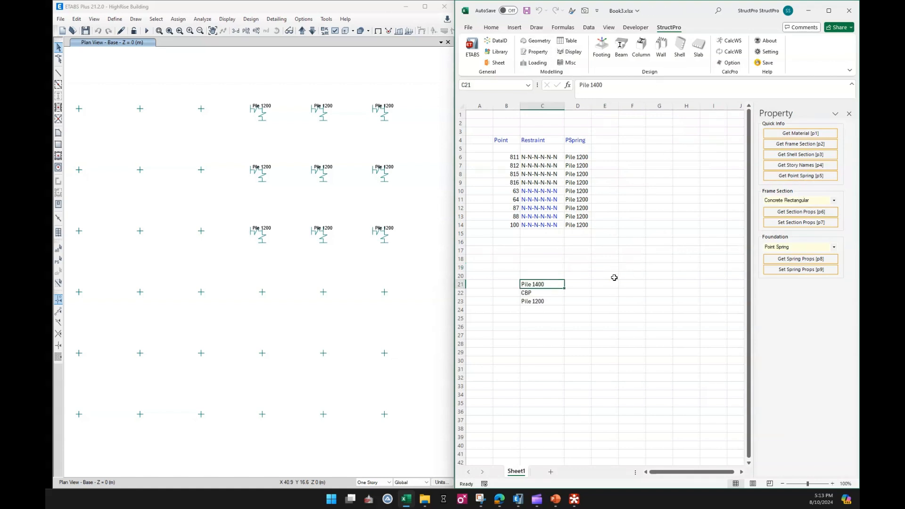
Copy the Pile 1400 spring name from C21 into every PSpring cell in D6:D14
{"action": "left_click", "coordinate": [586, 325]}
{"action": "left_click", "coordinate": [548, 285]}
{"action": "key", "text": "ctrl+c"}
{"action": "left_click", "coordinate": [577, 157]}
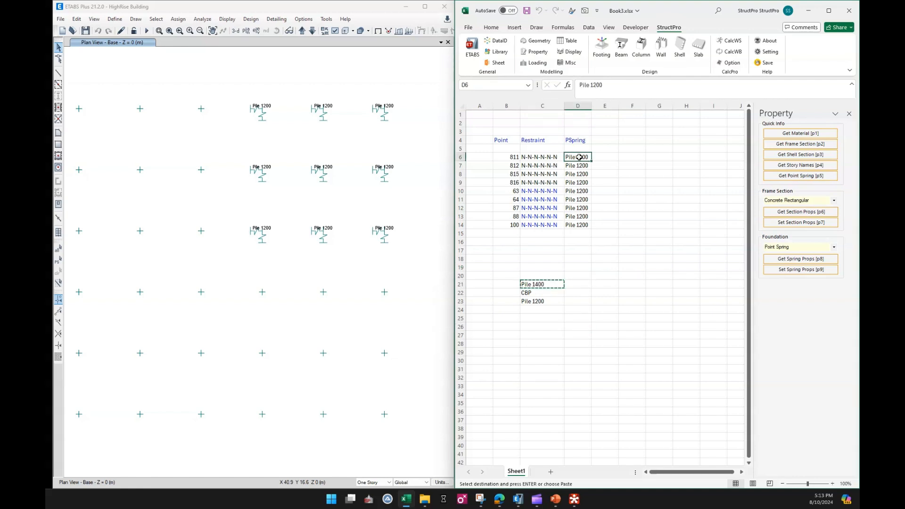
{"action": "key", "text": "ctrl+v"}
{"action": "left_click", "coordinate": [579, 166]}
{"action": "key", "text": "ctrl+v"}
{"action": "left_click", "coordinate": [578, 175]}
{"action": "key", "text": "ctrl+v"}
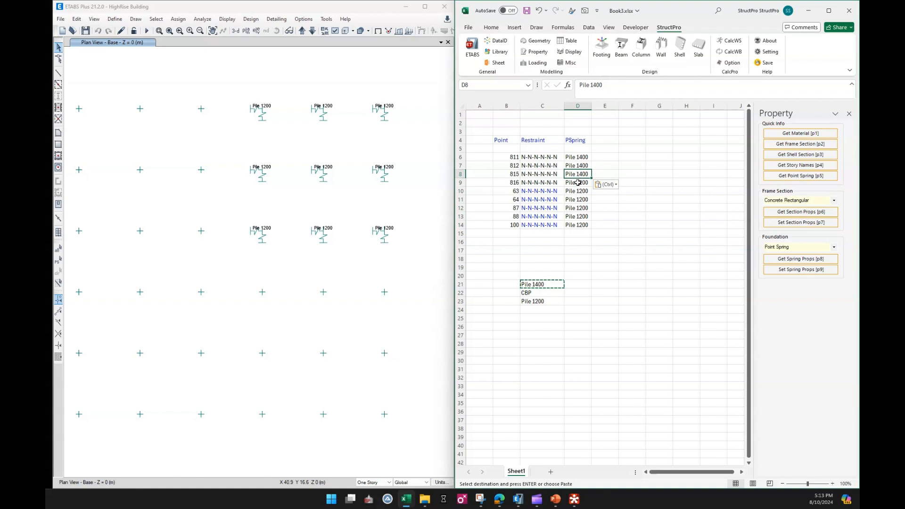
{"action": "left_click", "coordinate": [580, 183]}
{"action": "key", "text": "ctrl+v"}
{"action": "left_click", "coordinate": [580, 192]}
{"action": "key", "text": "ctrl+v"}
{"action": "left_click", "coordinate": [580, 200]}
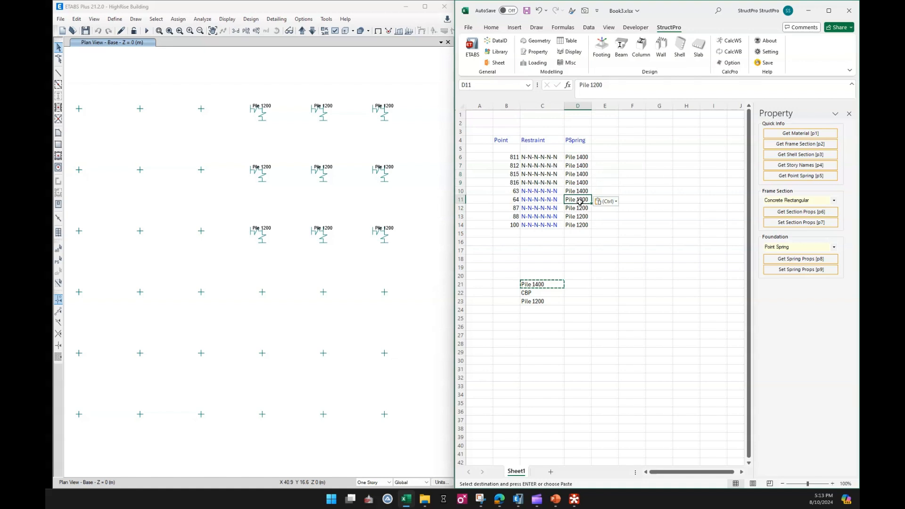
{"action": "key", "text": "ctrl+v"}
{"action": "left_click", "coordinate": [580, 208]}
{"action": "key", "text": "ctrl+v"}
{"action": "left_click", "coordinate": [581, 217]}
{"action": "key", "text": "ctrl+v"}
{"action": "left_click", "coordinate": [580, 226]}
{"action": "key", "text": "ctrl+v"}
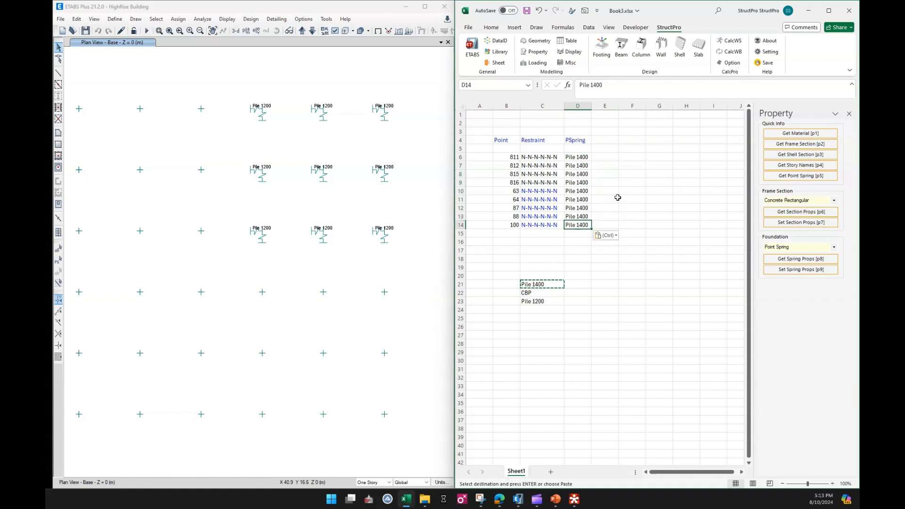
{"action": "key", "text": "Escape"}
{"action": "left_click", "coordinate": [581, 260]}
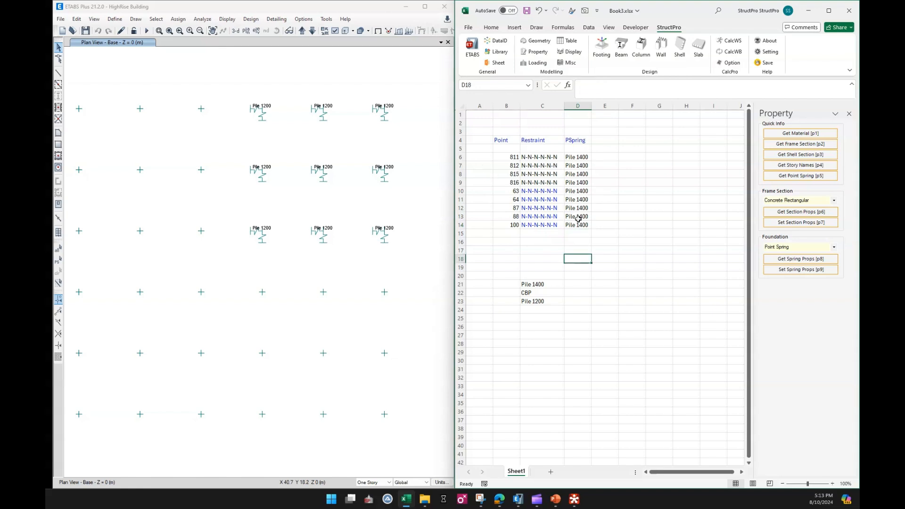
Select the nine points in B6:B14, bring up the Footing commands, and switch to ETABS
{"action": "left_click", "coordinate": [511, 156]}
{"action": "left_click_drag", "start_coordinate": [512, 155], "coordinate": [517, 226]}
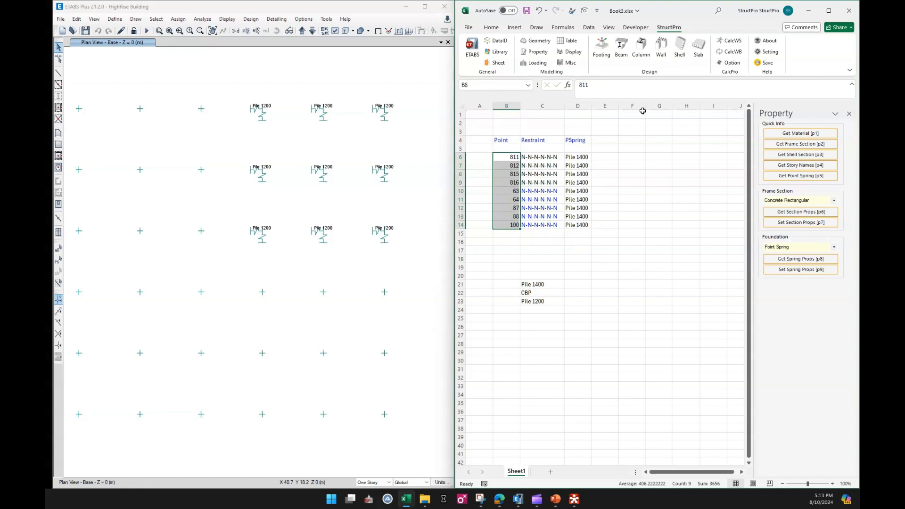
{"action": "left_click", "coordinate": [602, 46]}
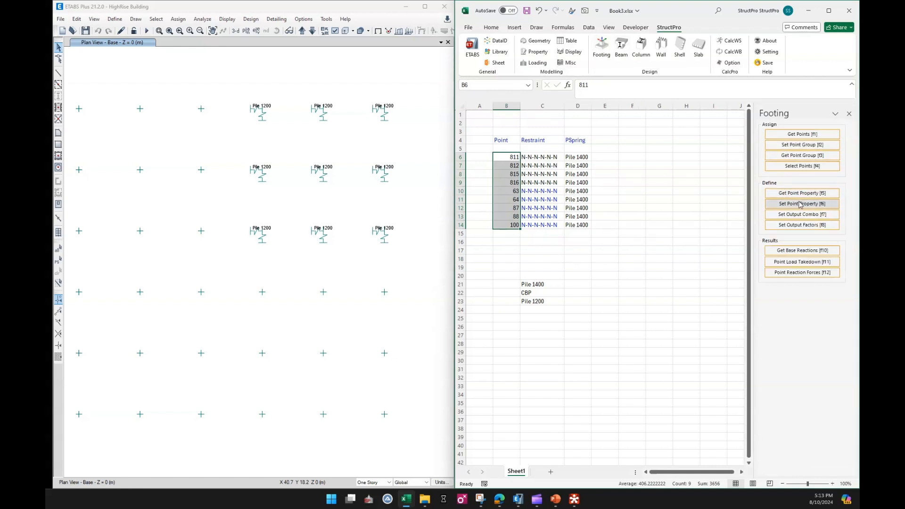
{"action": "left_click", "coordinate": [441, 178]}
{"action": "left_click", "coordinate": [378, 32]}
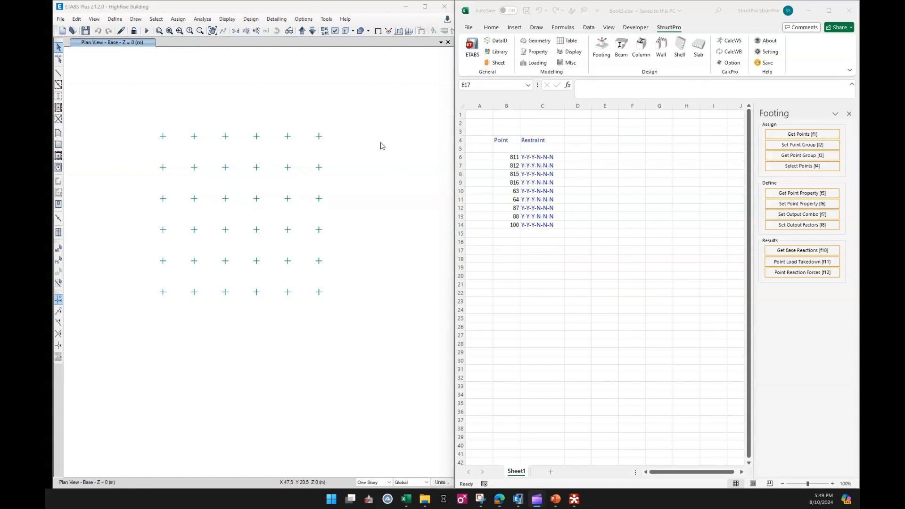
Insert the twelve reaction variables Fxmax to Mzmin from the Data Index as column headers starting in D4, and close the index
{"action": "left_click", "coordinate": [550, 258]}
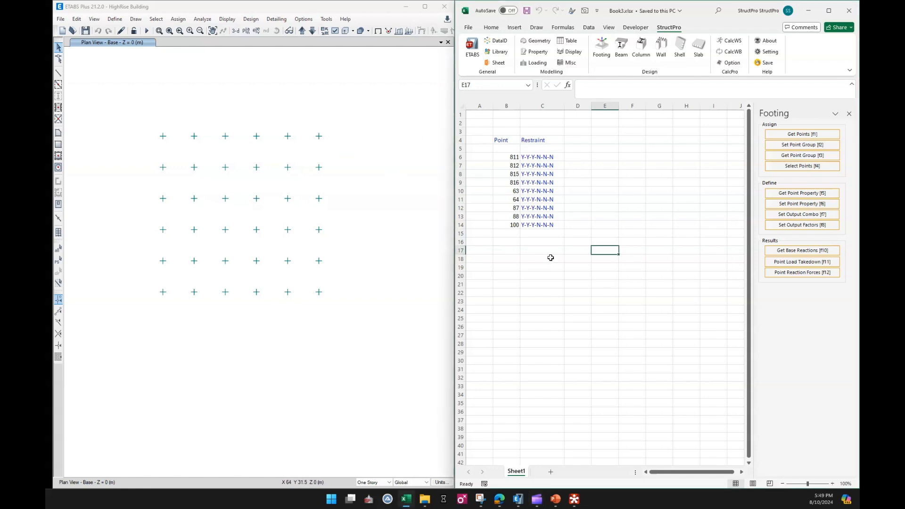
{"action": "left_click", "coordinate": [506, 43]}
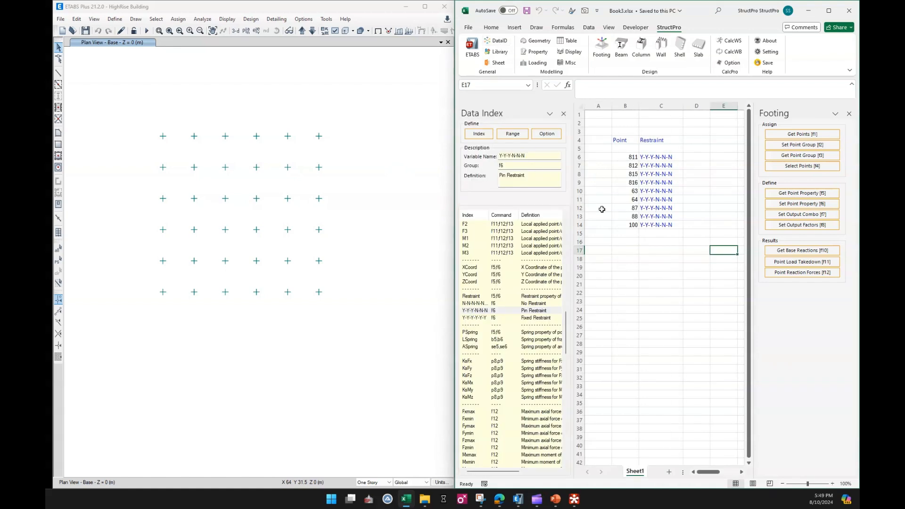
{"action": "scroll", "coordinate": [561, 330], "scroll_direction": "down", "scroll_amount": 4}
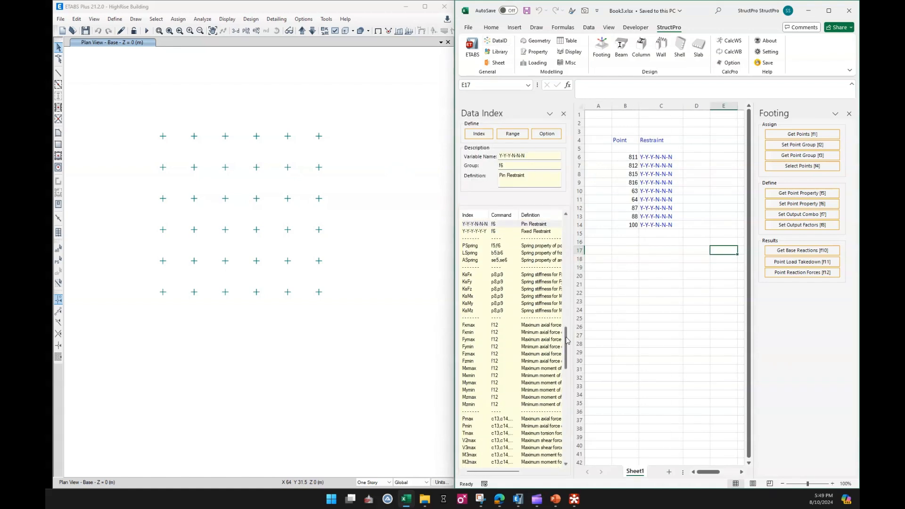
{"action": "left_click", "coordinate": [483, 326]}
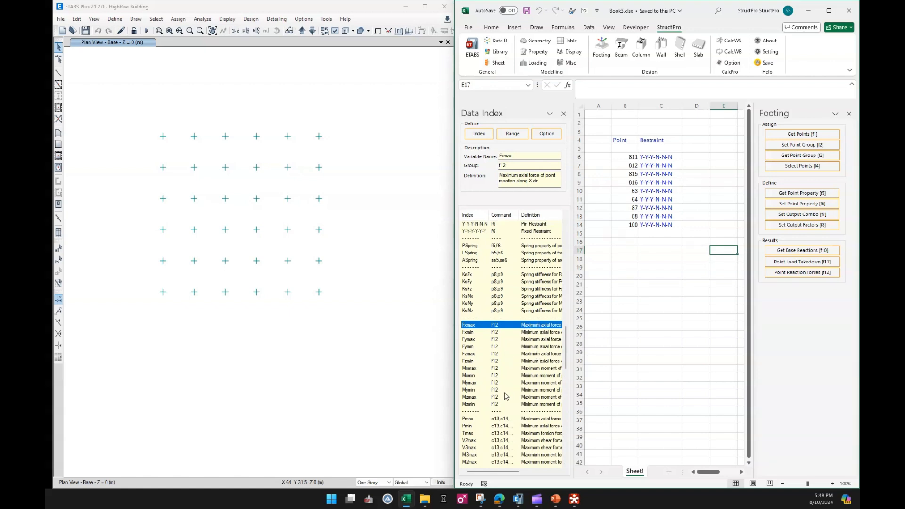
{"action": "left_click", "coordinate": [506, 404], "text": "shift"}
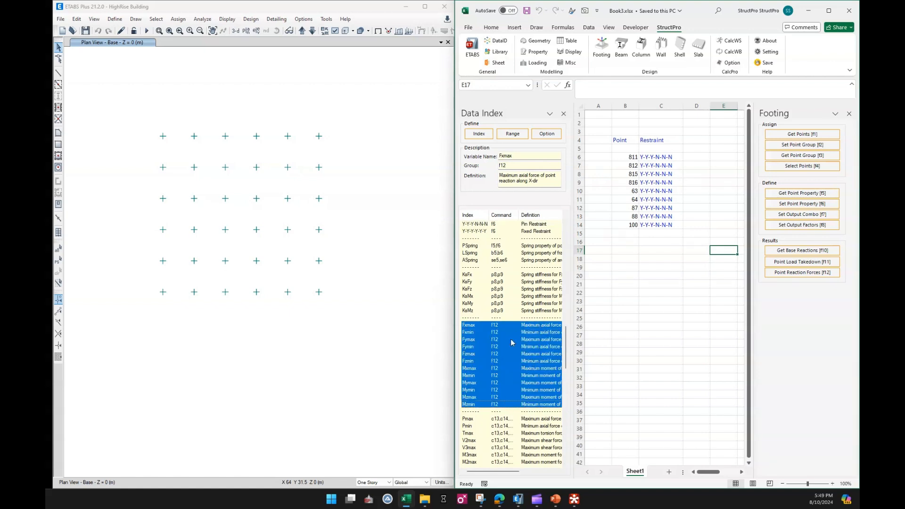
{"action": "left_click", "coordinate": [695, 139]}
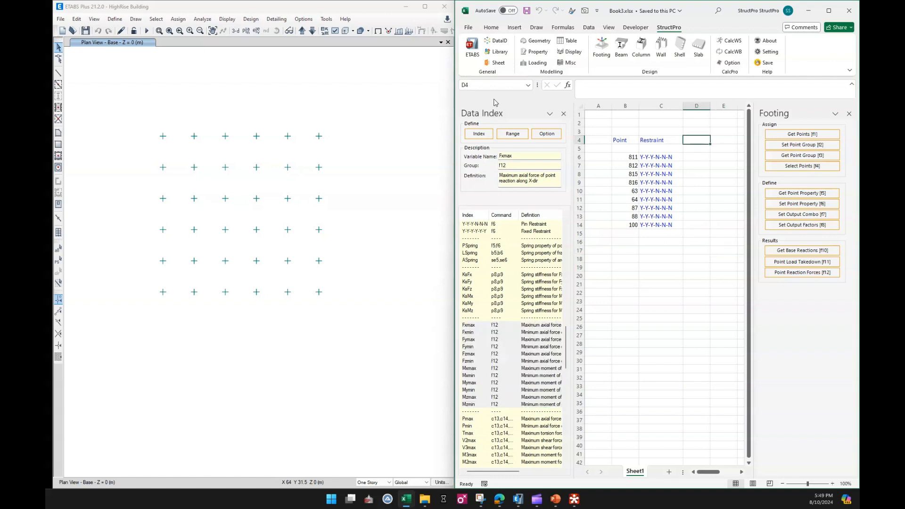
{"action": "left_click", "coordinate": [479, 134]}
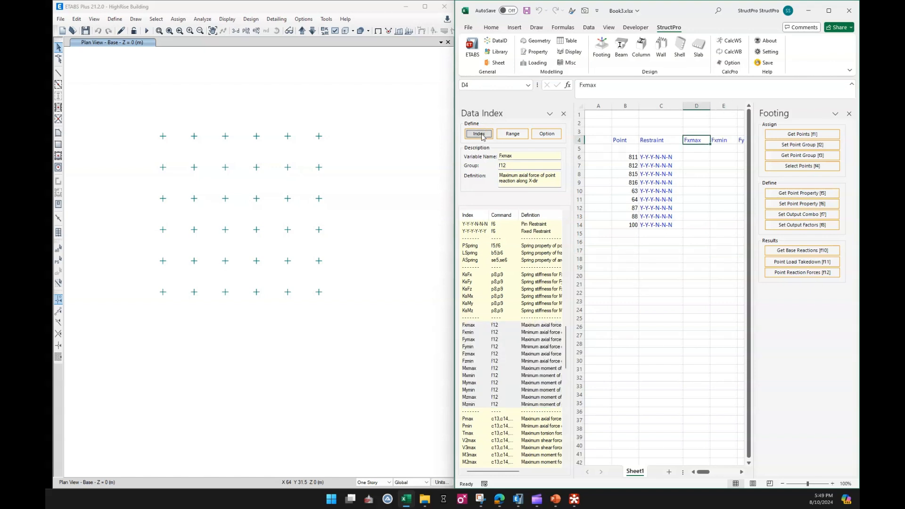
{"action": "left_click", "coordinate": [564, 114]}
{"action": "left_click_drag", "start_coordinate": [681, 285], "coordinate": [680, 294]}
{"action": "mouse_move", "coordinate": [670, 472]}
{"action": "left_mouse_down"}
{"action": "mouse_move", "coordinate": [687, 473]}
{"action": "mouse_move", "coordinate": [667, 473]}
{"action": "left_mouse_up"}
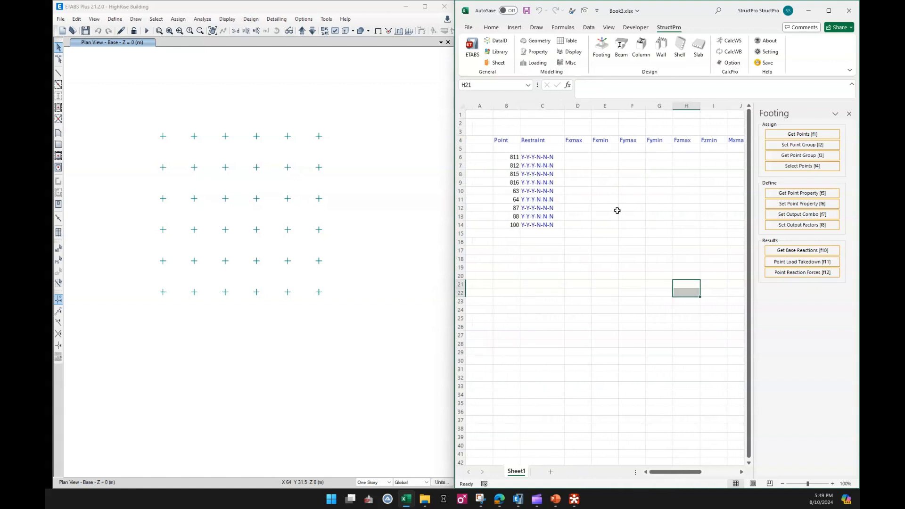
{"action": "left_click", "coordinate": [581, 192]}
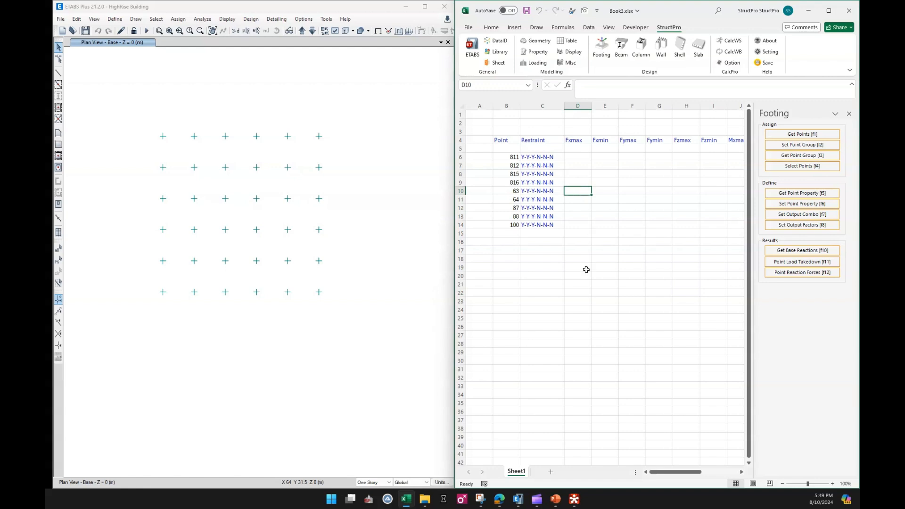
{"action": "left_click", "coordinate": [524, 248]}
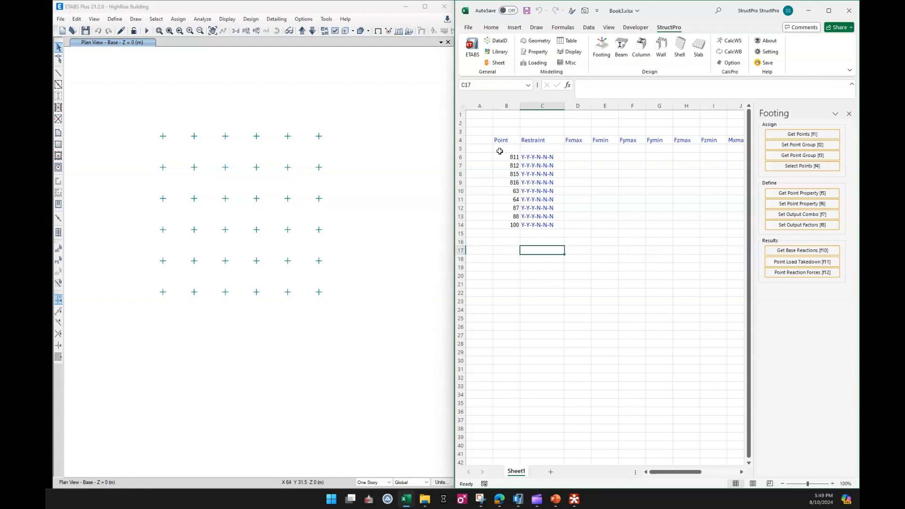
{"action": "left_click_drag", "start_coordinate": [572, 137], "coordinate": [649, 137]}
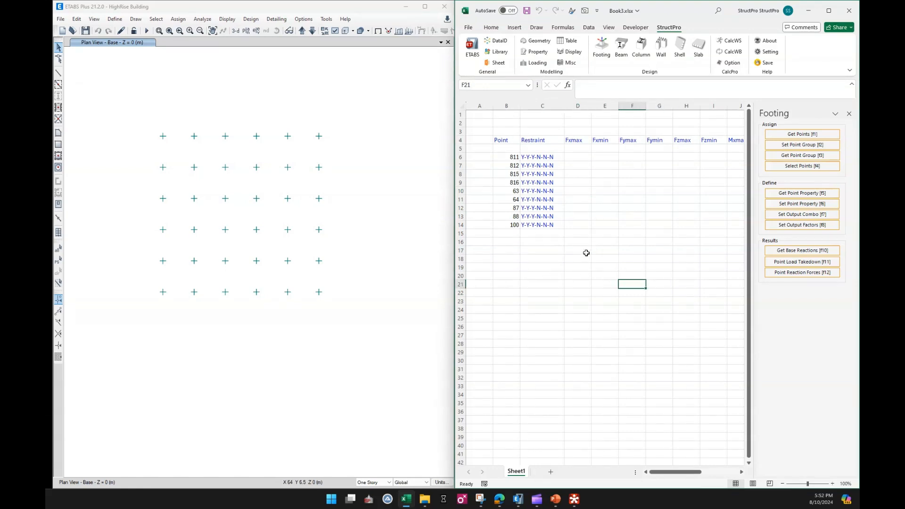
Bring up the Loading commands, add a new sheet, and list the model's load combinations from C5 down with Get Combo List
{"action": "left_click", "coordinate": [534, 63]}
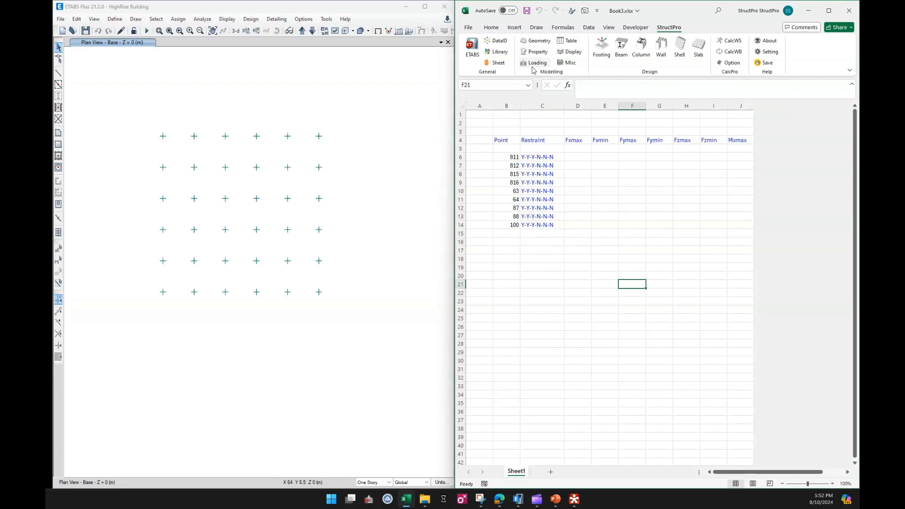
{"action": "left_click", "coordinate": [551, 472]}
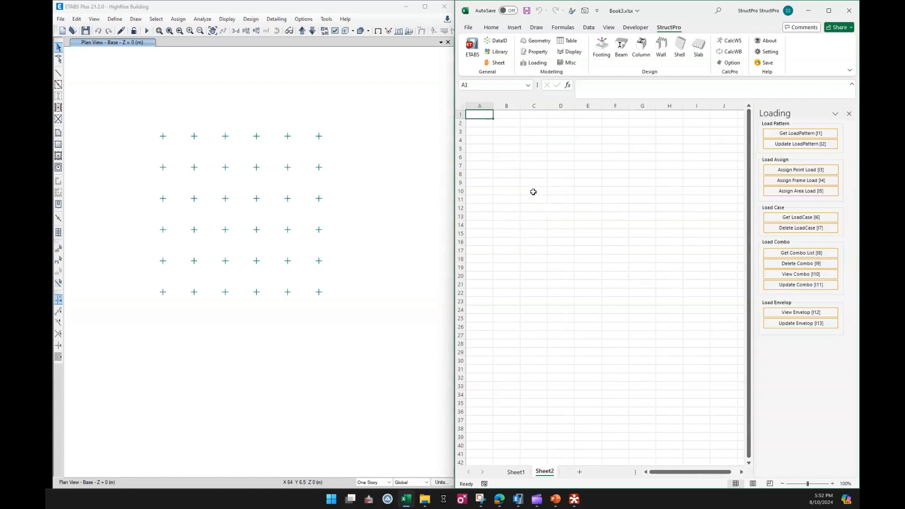
{"action": "left_click", "coordinate": [518, 148]}
{"action": "left_click", "coordinate": [527, 149]}
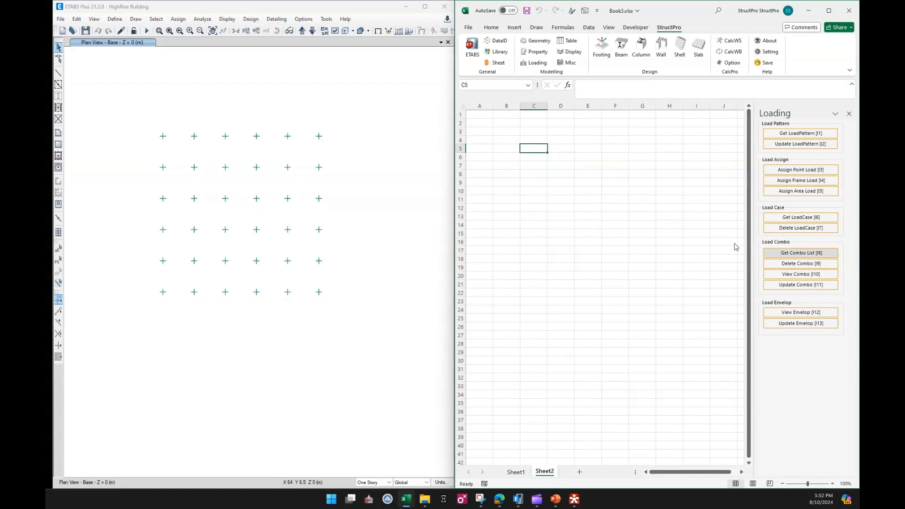
{"action": "left_click", "coordinate": [538, 184]}
{"action": "left_click", "coordinate": [527, 284]}
{"action": "left_click", "coordinate": [529, 172]}
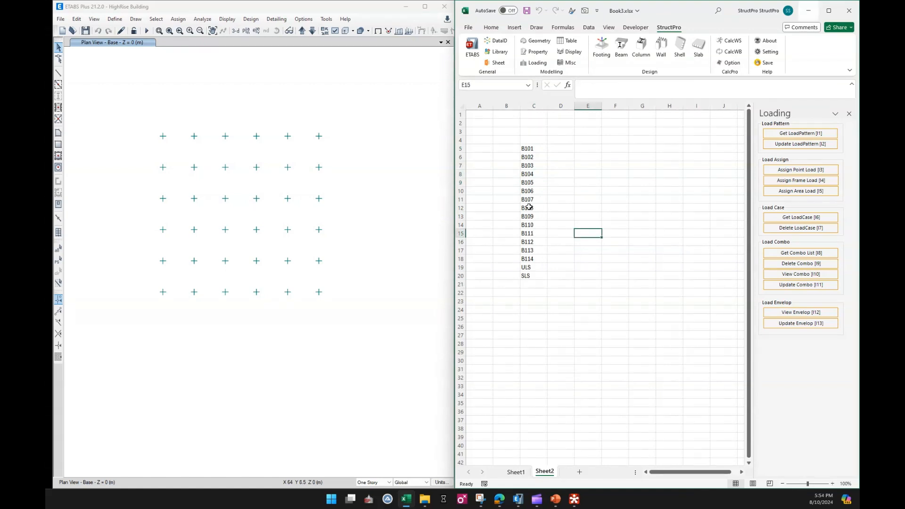
Clear combinations B105 to B114 from the list on Sheet2 and move ULS and SLS up to C9:C10, directly below B104
{"action": "left_click", "coordinate": [533, 193]}
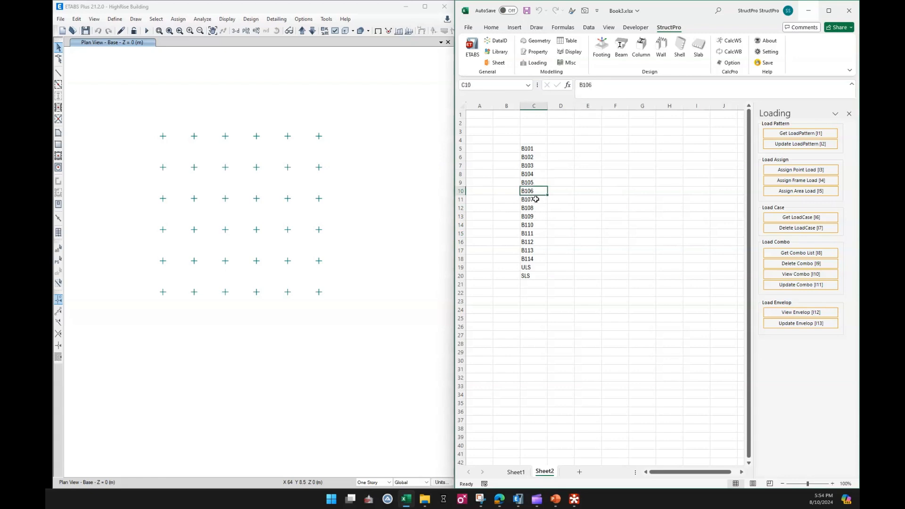
{"action": "left_click_drag", "start_coordinate": [537, 184], "coordinate": [538, 277]}
{"action": "key", "text": "Delete"}
{"action": "key", "text": "ctrl+x"}
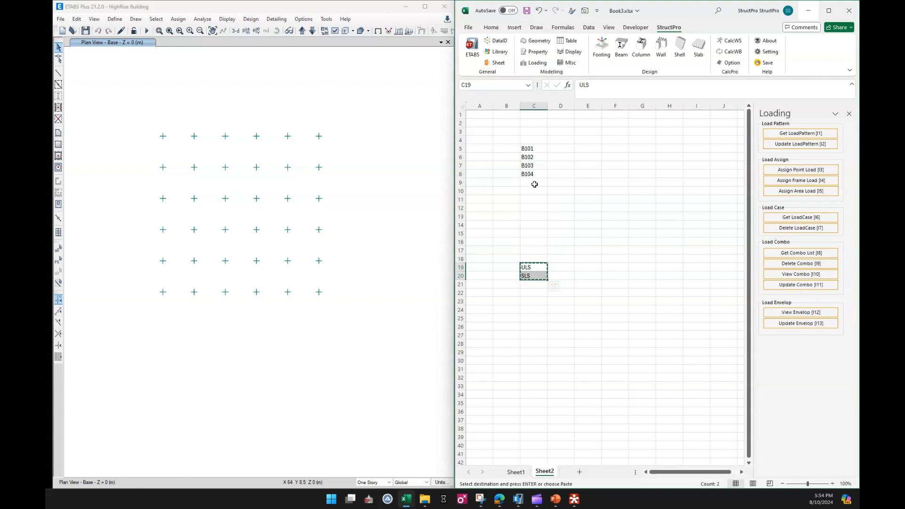
{"action": "left_click", "coordinate": [535, 184]}
{"action": "key", "text": "Return"}
{"action": "left_click_drag", "start_coordinate": [534, 148], "coordinate": [532, 188]}
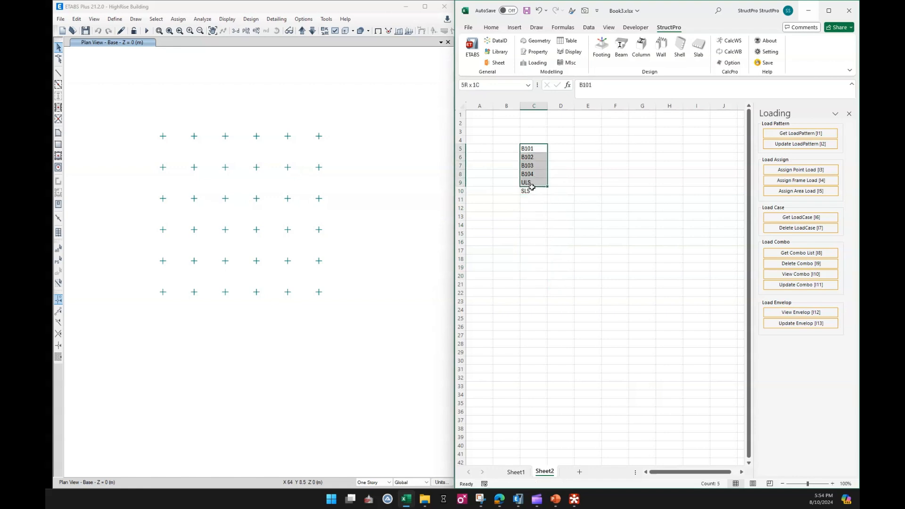
{"action": "left_click", "coordinate": [623, 216]}
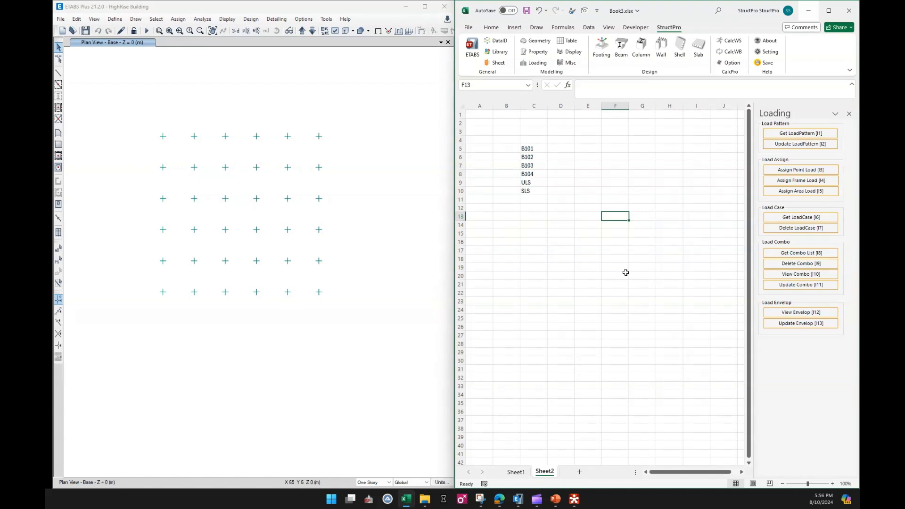
Return to Sheet1 and replace the Loading commands with the Footing commands
{"action": "left_click", "coordinate": [516, 473]}
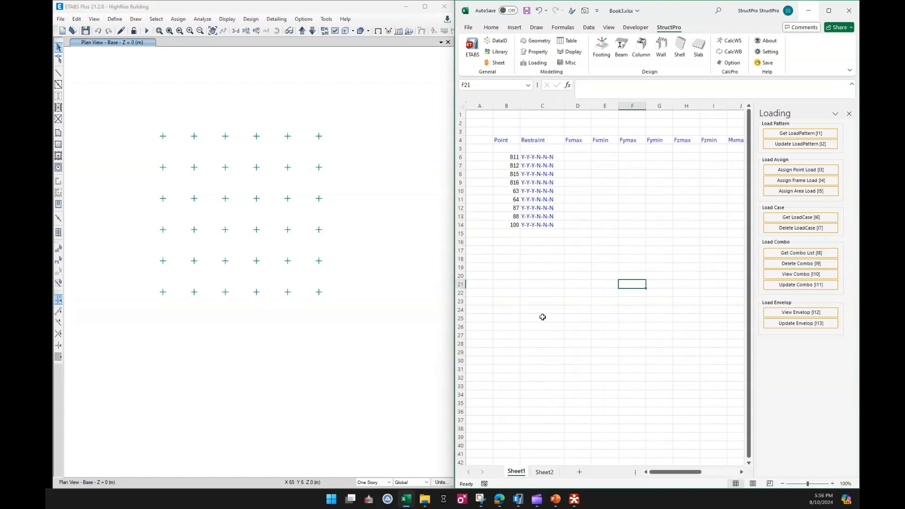
{"action": "left_click", "coordinate": [543, 317]}
{"action": "left_click", "coordinate": [849, 114]}
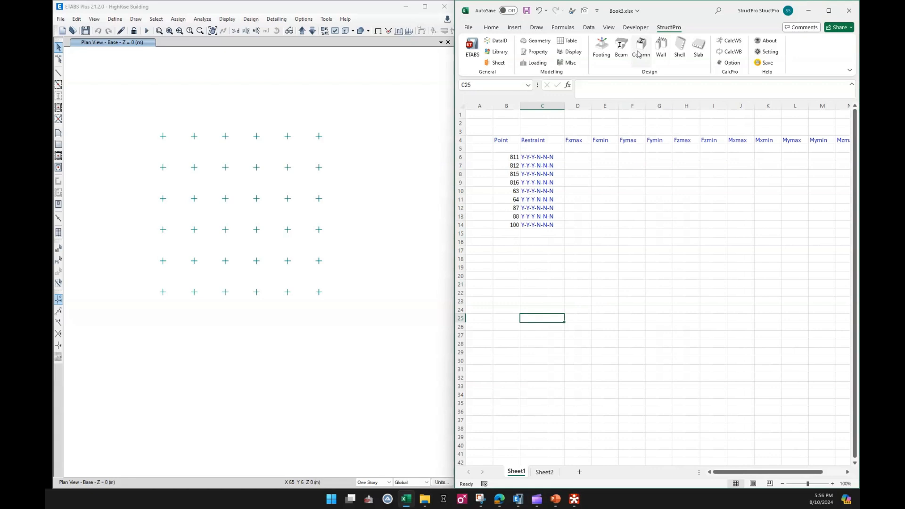
{"action": "left_click", "coordinate": [601, 47]}
{"action": "left_click", "coordinate": [603, 232]}
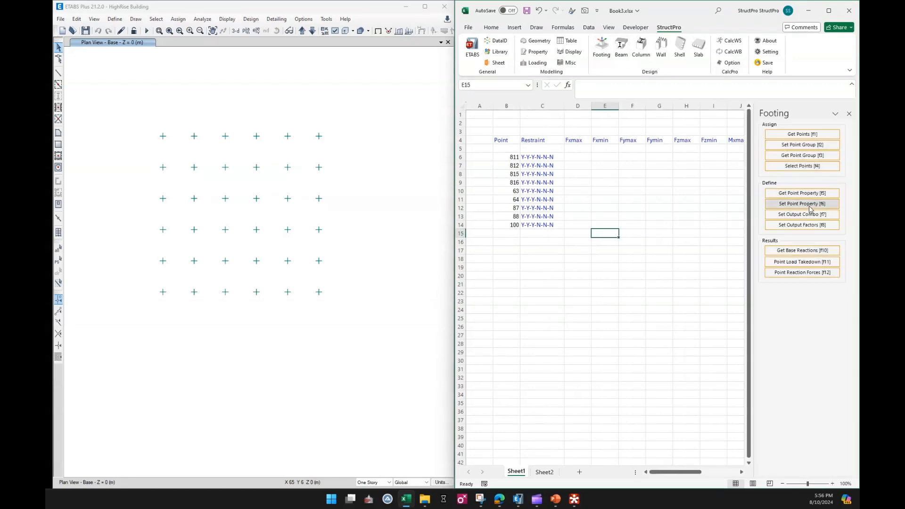
Set the output combinations for Sheet1 to the list in Sheet2 C5:C10 using Set Output Combo
{"action": "left_click", "coordinate": [792, 215]}
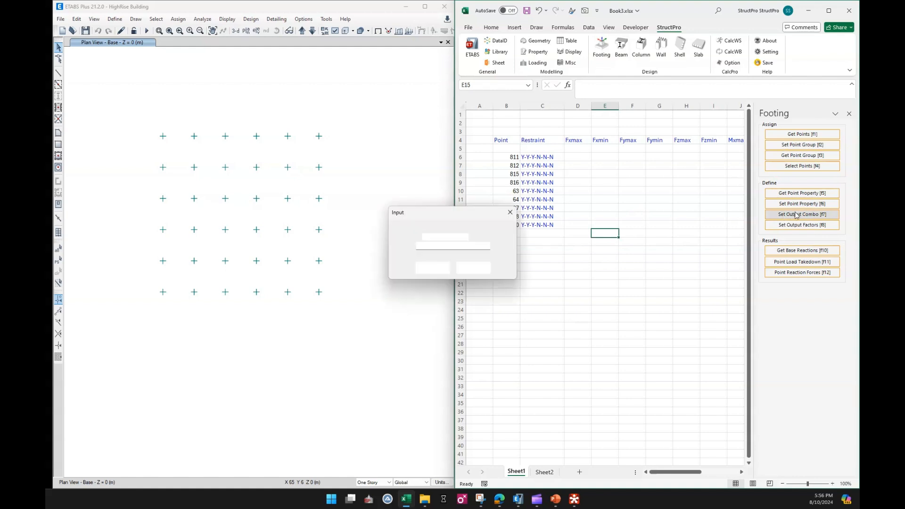
{"action": "left_click", "coordinate": [543, 472]}
{"action": "left_click_drag", "start_coordinate": [528, 148], "coordinate": [530, 196]}
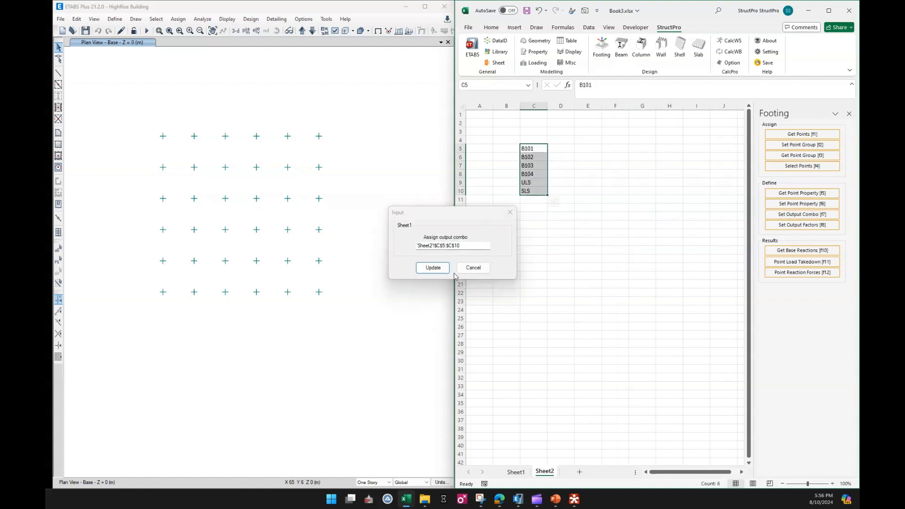
{"action": "left_click", "coordinate": [433, 268]}
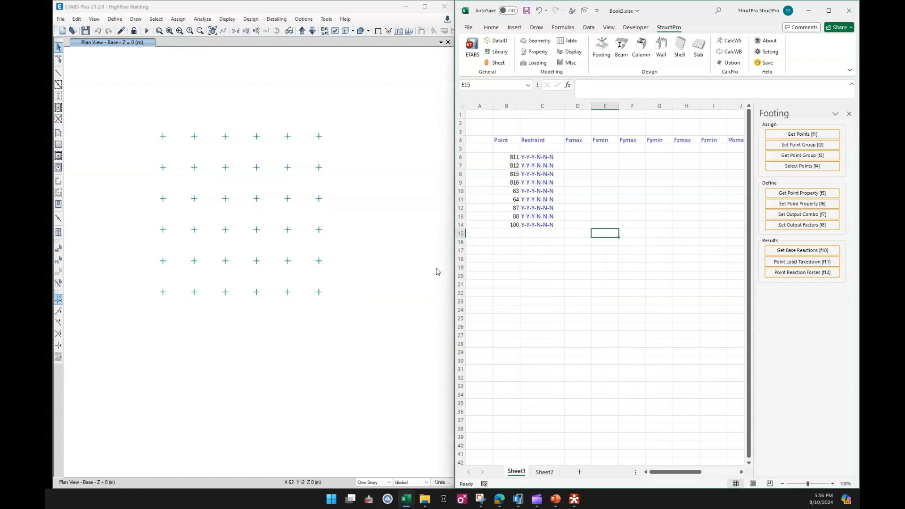
{"action": "left_click", "coordinate": [567, 260]}
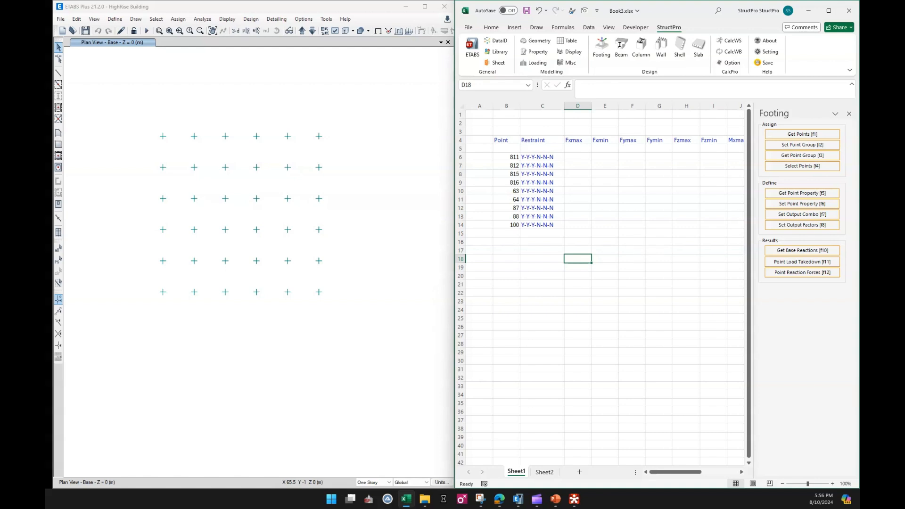
Run the analysis in ETABS, restore the undeformed shape in the base plan view, and switch back to Excel
{"action": "left_click", "coordinate": [147, 31]}
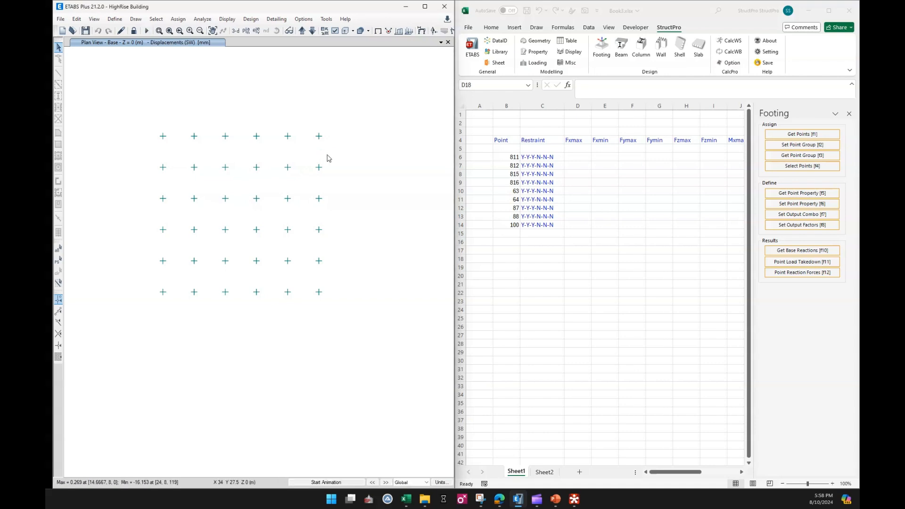
{"action": "left_click", "coordinate": [378, 31]}
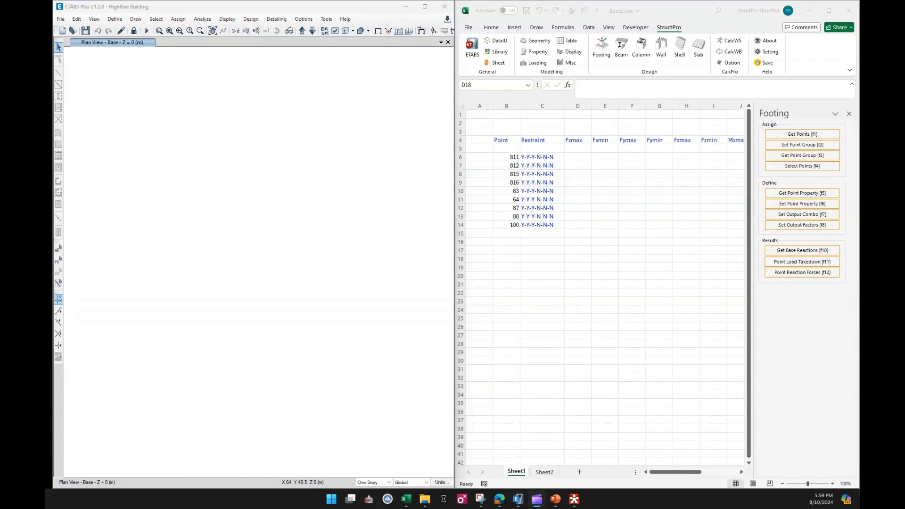
{"action": "left_click", "coordinate": [552, 281]}
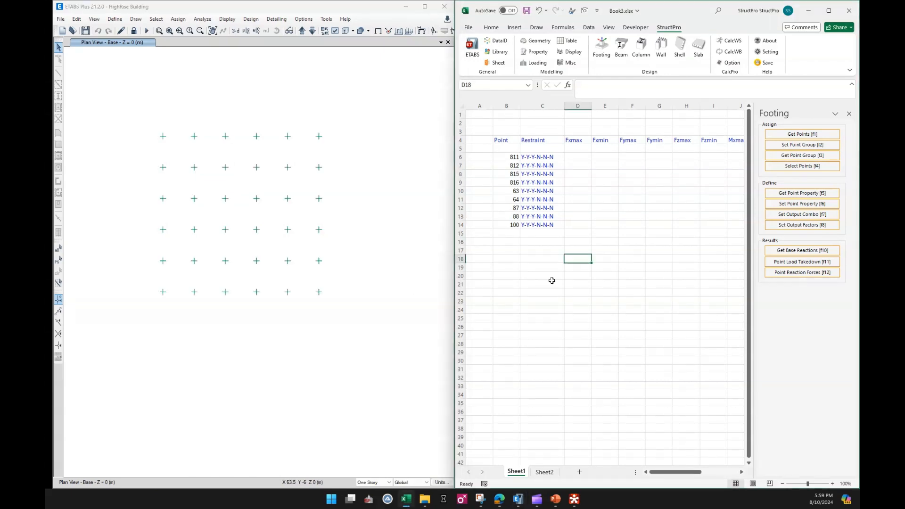
Extract the Point Reaction Forces for the nine points in B6:B14 and look across the result columns
{"action": "left_click_drag", "start_coordinate": [509, 158], "coordinate": [508, 223]}
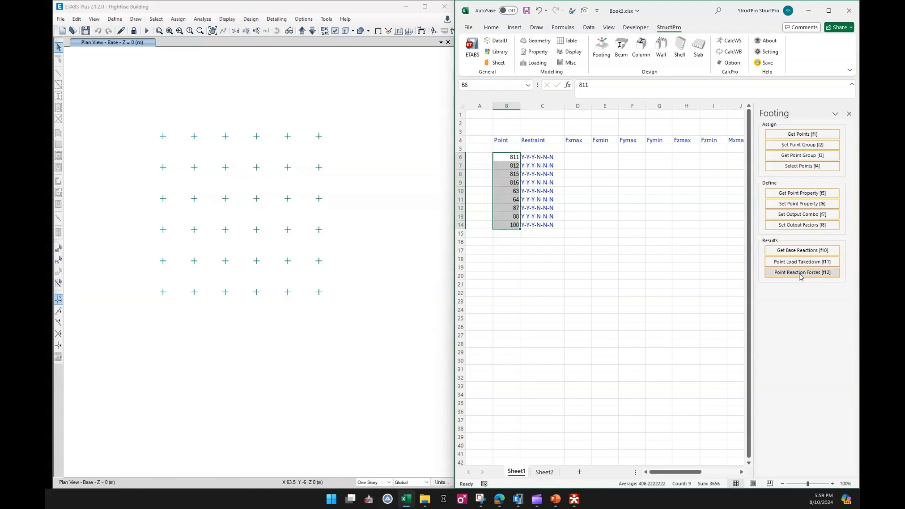
{"action": "left_click", "coordinate": [801, 274]}
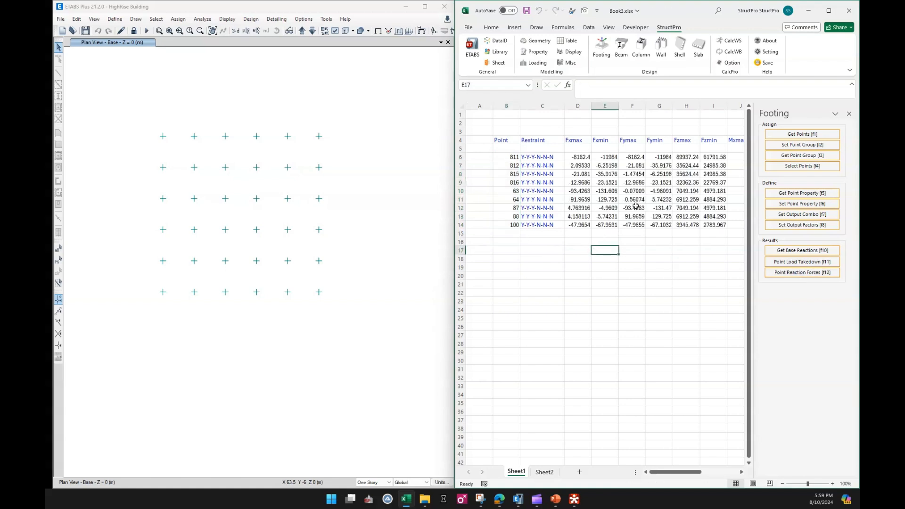
{"action": "mouse_move", "coordinate": [682, 472]}
{"action": "left_mouse_down"}
{"action": "mouse_move", "coordinate": [724, 481]}
{"action": "mouse_move", "coordinate": [674, 479]}
{"action": "left_mouse_up"}
Select the four corner joints at the plan's upper right in ETABS and write them as one point group into B16
{"action": "left_click_drag", "start_coordinate": [278, 128], "coordinate": [316, 168]}
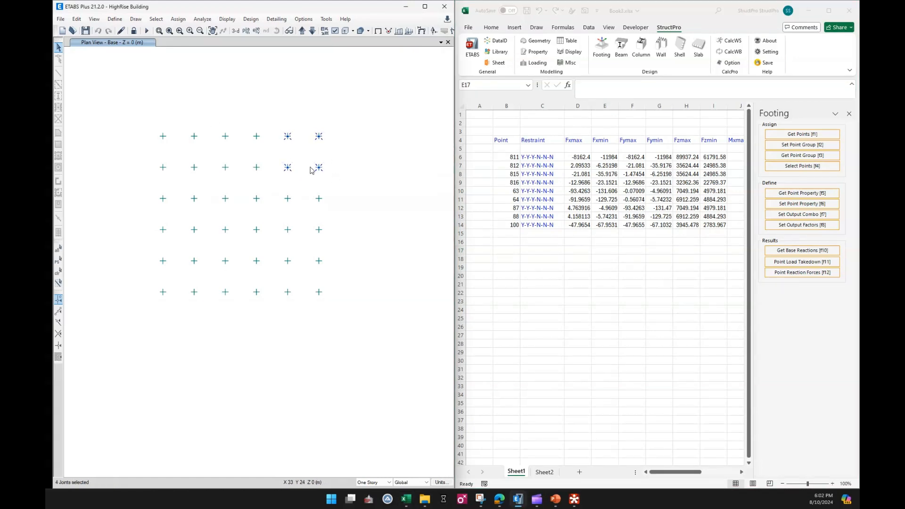
{"action": "left_click", "coordinate": [509, 241]}
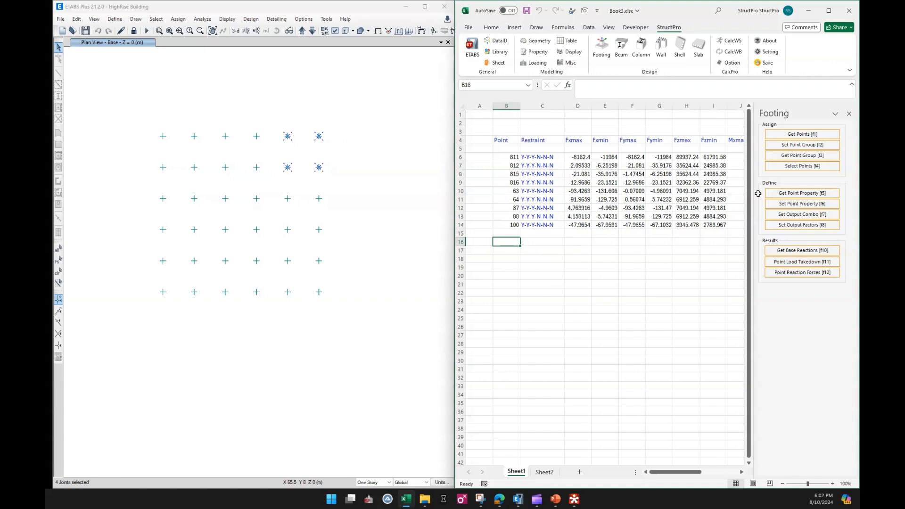
{"action": "left_click", "coordinate": [795, 148]}
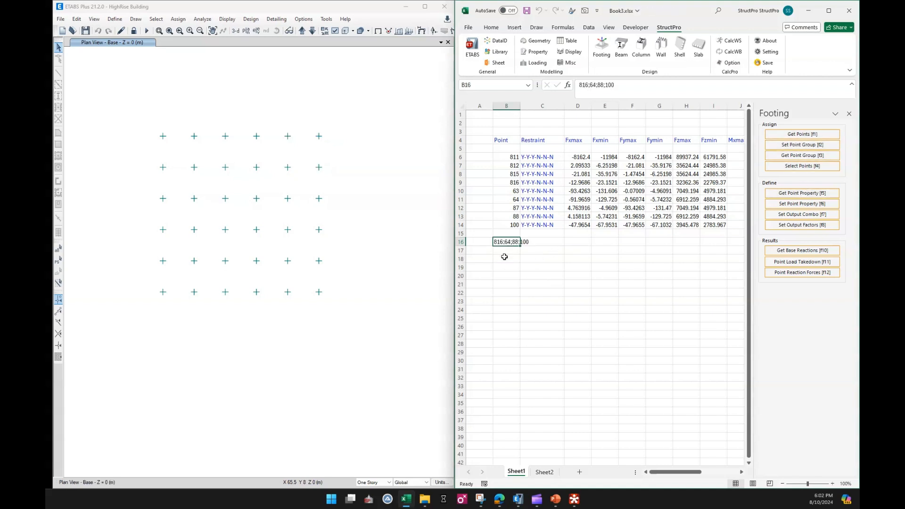
{"action": "left_click", "coordinate": [527, 270]}
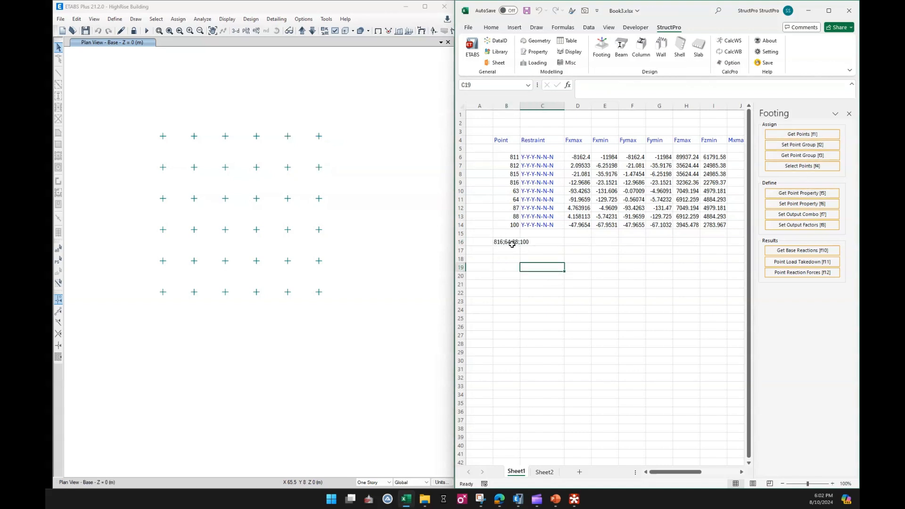
Replace the semicolons in B16 with plus signs so the entry reads 816+64+88+100
{"action": "left_click", "coordinate": [511, 243]}
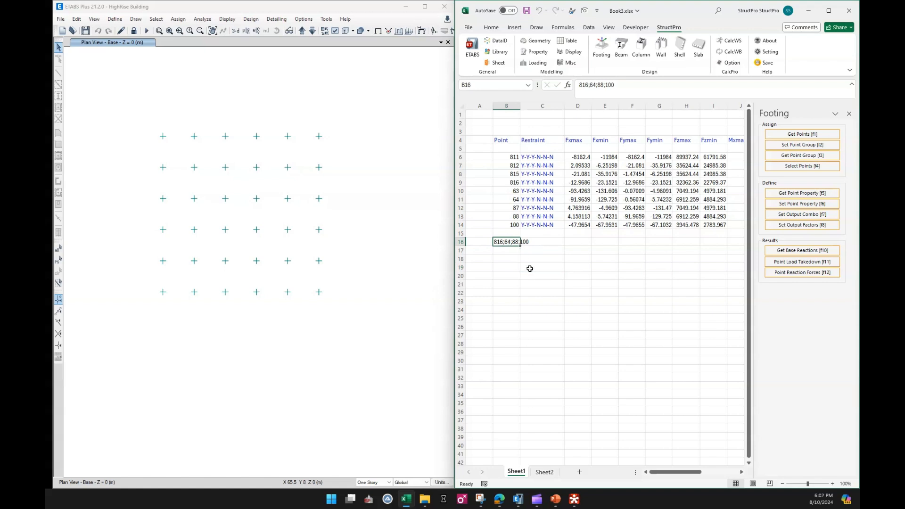
{"action": "double_click", "coordinate": [503, 242]}
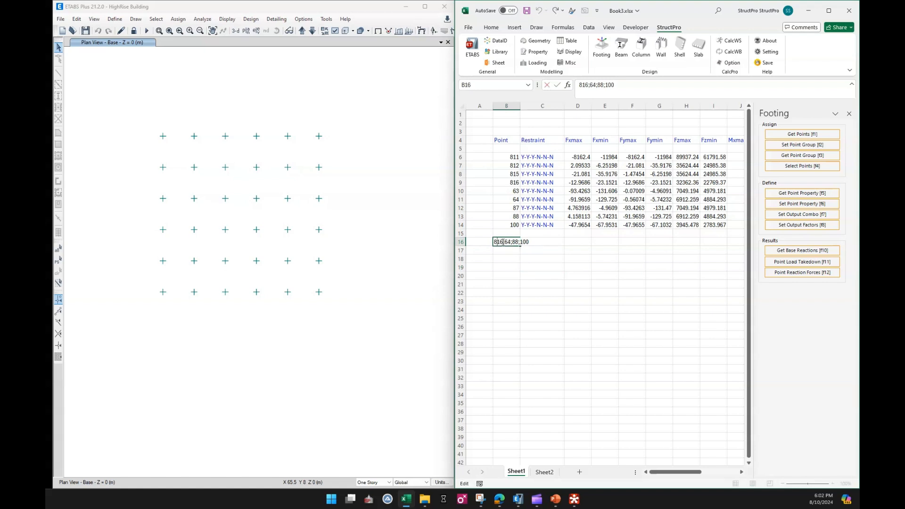
{"action": "key", "text": "BackSpace"}
{"action": "type", "text": "+"}
{"action": "key", "text": "BackSpace"}
{"action": "type", "text": "+64+"}
{"action": "left_click_drag", "start_coordinate": [521, 241], "coordinate": [525, 242]}
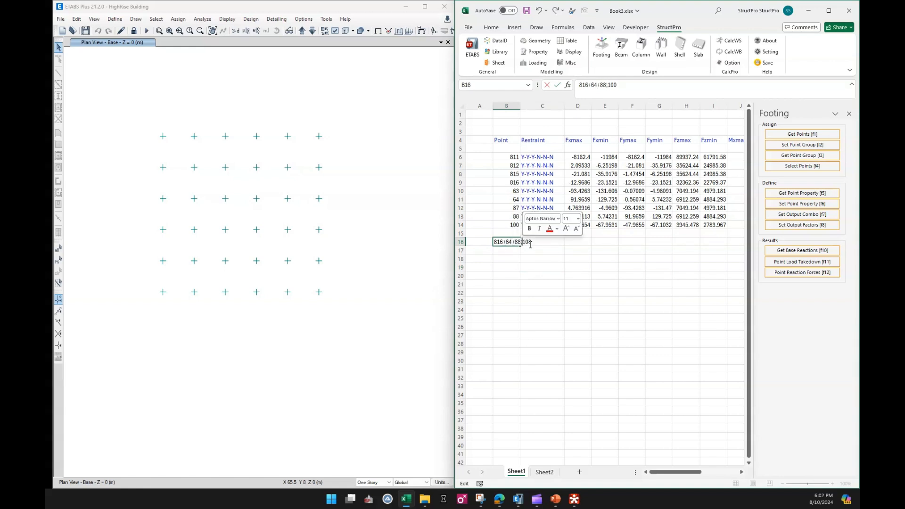
{"action": "type", "text": "+"}
{"action": "left_click", "coordinate": [535, 267]}
{"action": "left_click", "coordinate": [507, 242]}
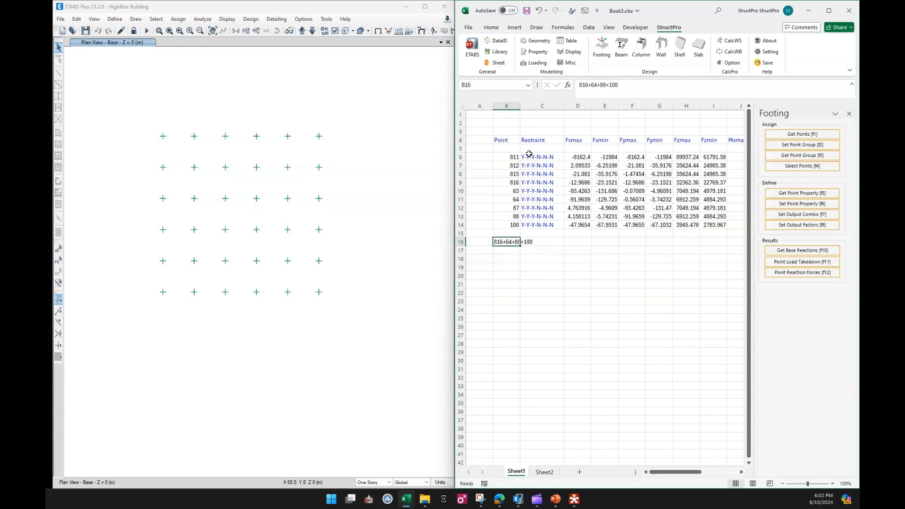
Widen column B, extract the combined reaction forces for the B16 point group, and review the values across row 16
{"action": "left_click_drag", "start_coordinate": [522, 107], "coordinate": [542, 108]}
{"action": "left_click", "coordinate": [528, 276]}
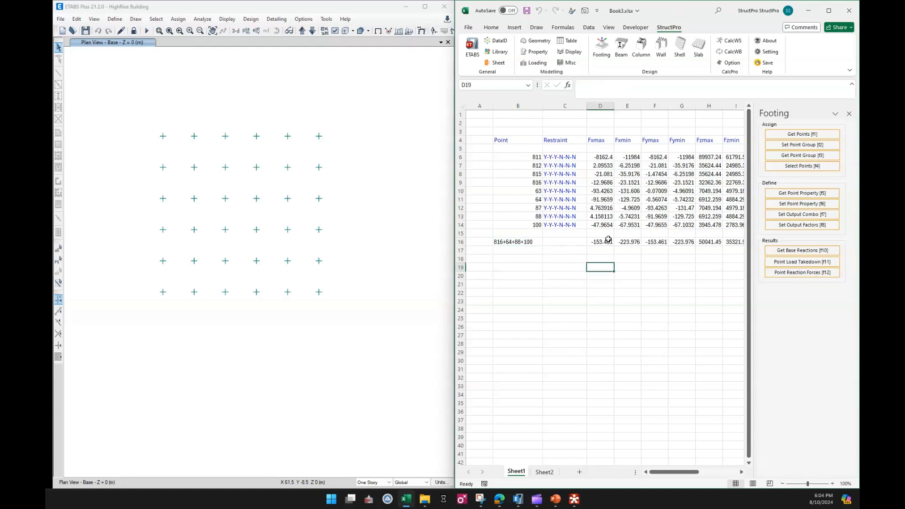
{"action": "left_click", "coordinate": [608, 240]}
{"action": "left_click_drag", "start_coordinate": [679, 473], "coordinate": [694, 474]}
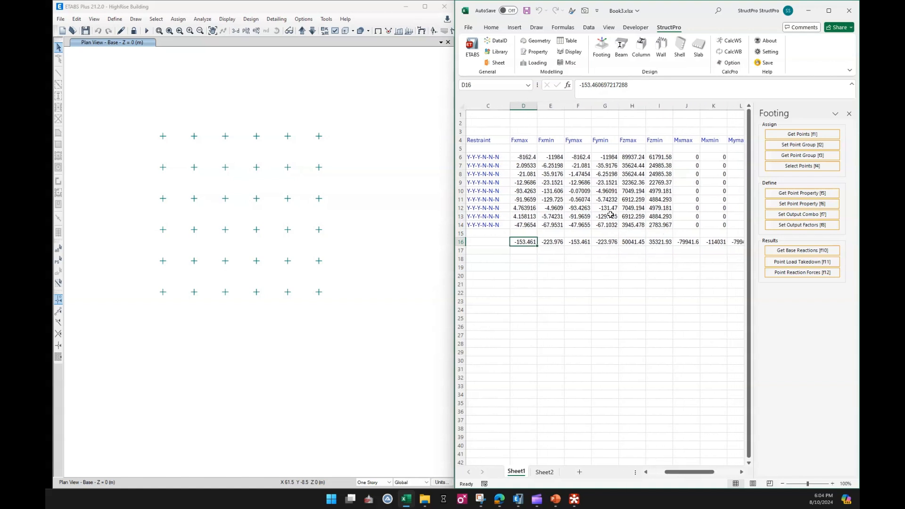
{"action": "left_click", "coordinate": [635, 267]}
{"action": "left_click", "coordinate": [632, 234]}
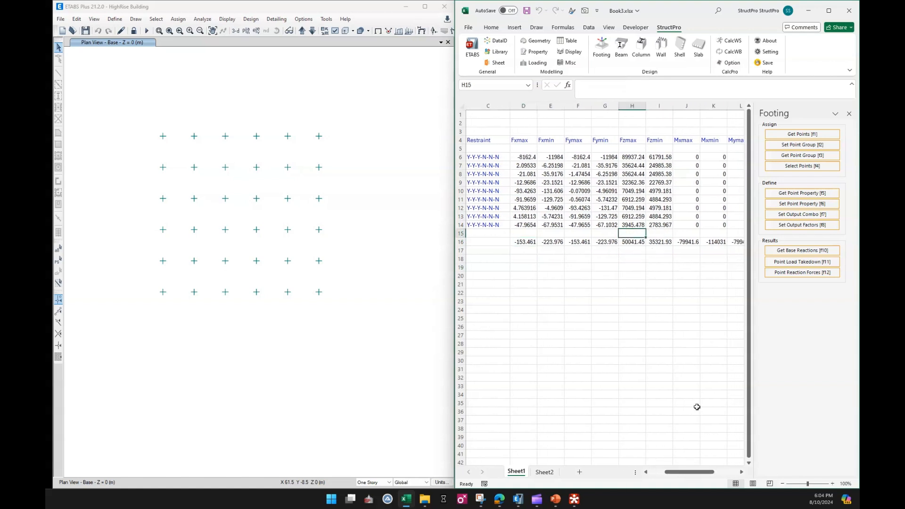
{"action": "left_click_drag", "start_coordinate": [693, 474], "coordinate": [678, 474]}
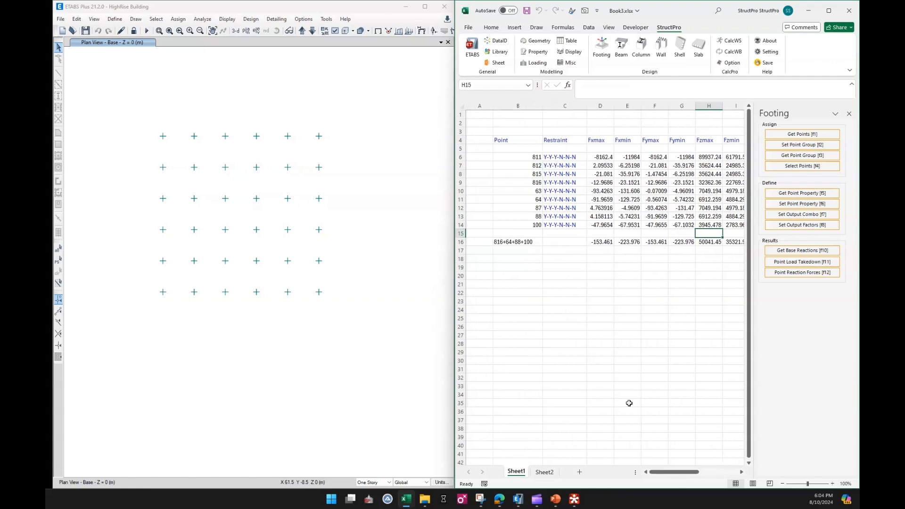
{"action": "left_click", "coordinate": [519, 262]}
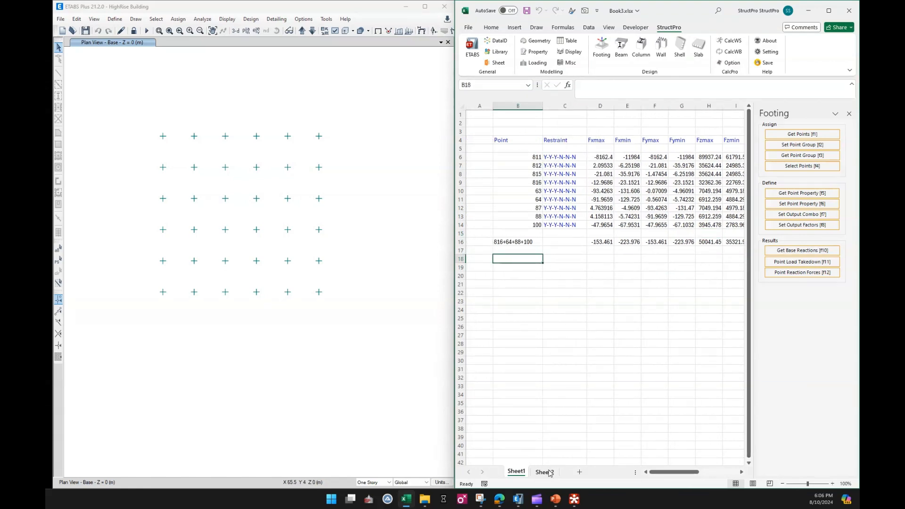
On Sheet2, write the joints of the plan's first, second and third grid rows as point groups into F5, F6 and F7
{"action": "left_click", "coordinate": [545, 472]}
{"action": "left_click", "coordinate": [590, 166]}
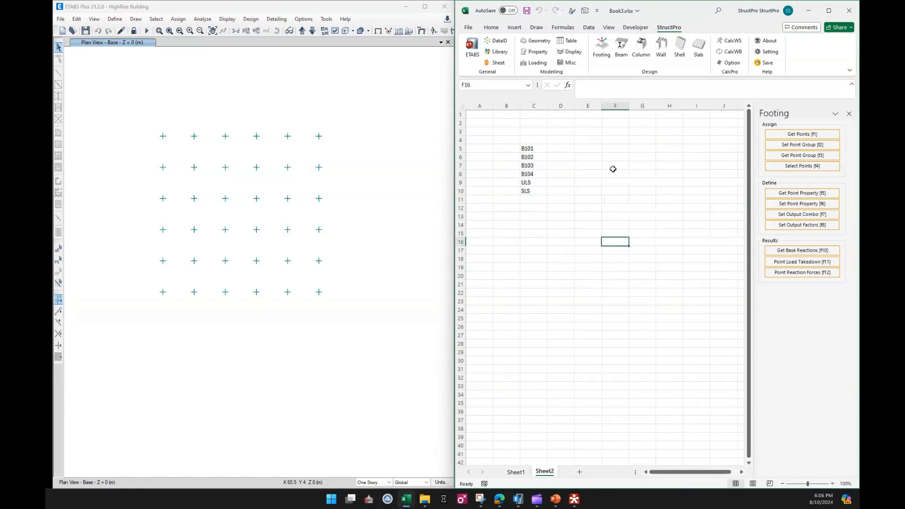
{"action": "left_click", "coordinate": [616, 150]}
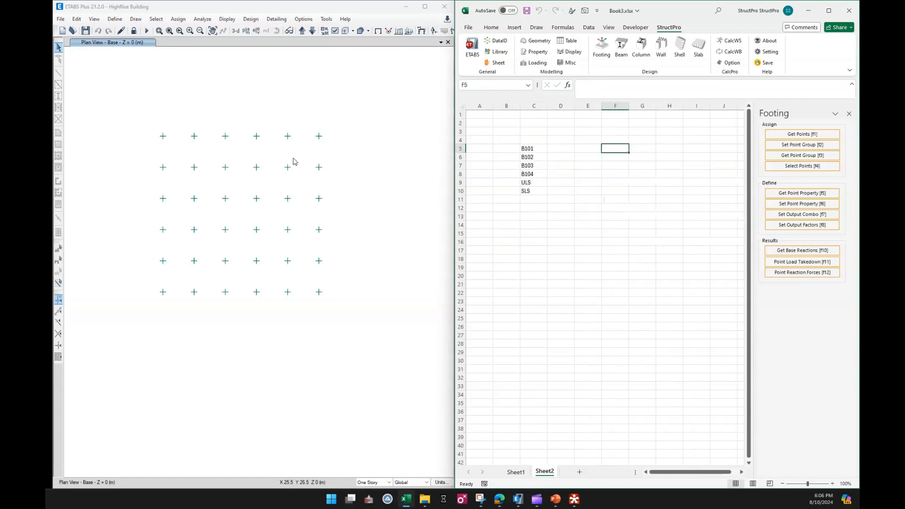
{"action": "left_click_drag", "start_coordinate": [143, 127], "coordinate": [349, 143]}
{"action": "left_click", "coordinate": [613, 150]}
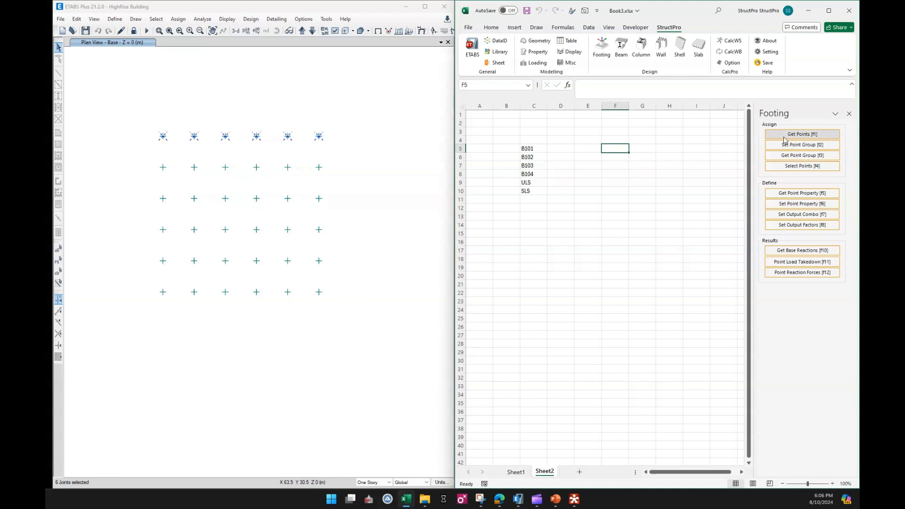
{"action": "left_click_drag", "start_coordinate": [142, 157], "coordinate": [349, 175]}
{"action": "left_click", "coordinate": [619, 158]}
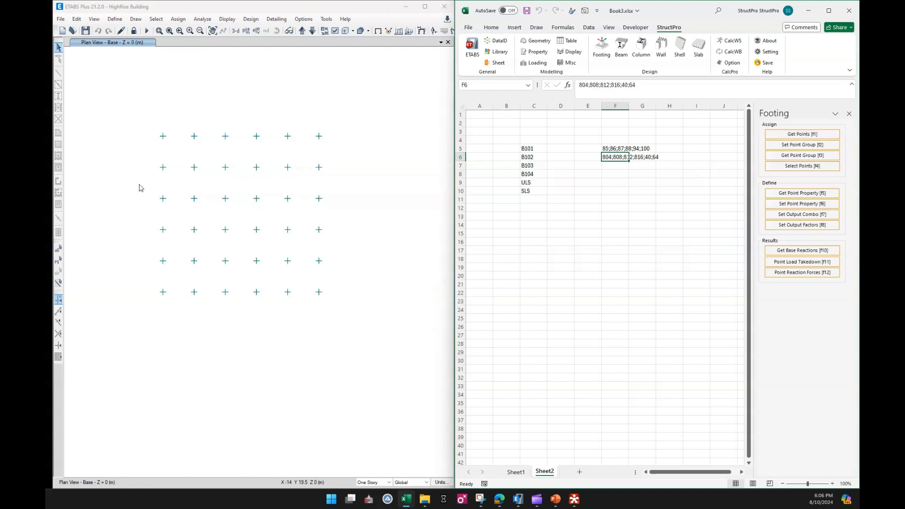
{"action": "left_click_drag", "start_coordinate": [139, 188], "coordinate": [379, 203]}
{"action": "left_click", "coordinate": [618, 165]}
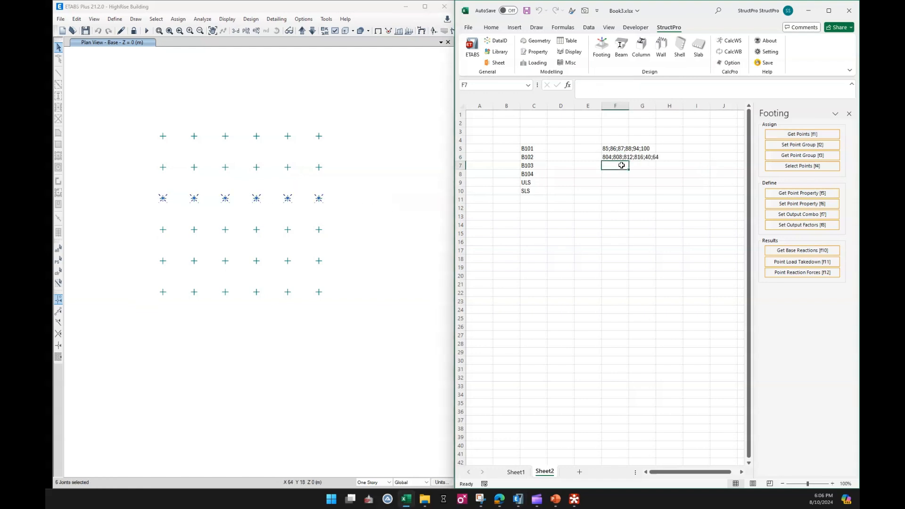
{"action": "left_click", "coordinate": [773, 137]}
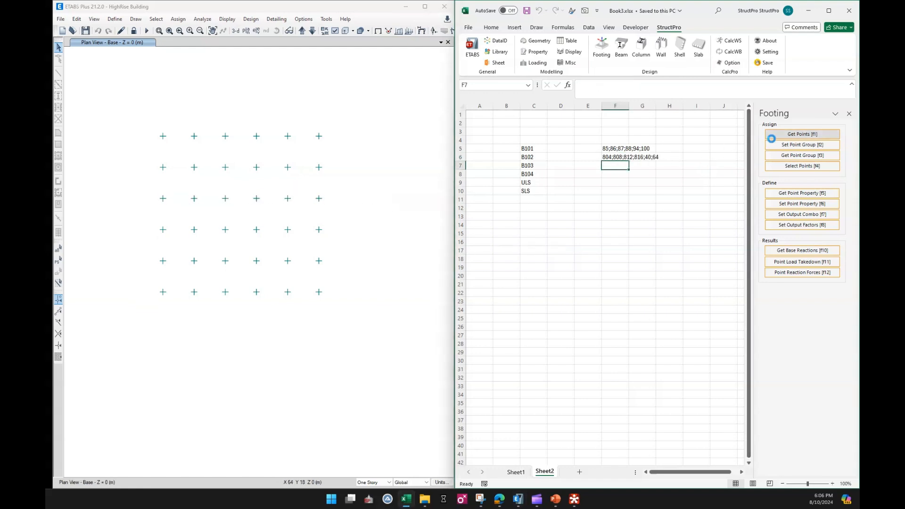
{"action": "left_click", "coordinate": [655, 200]}
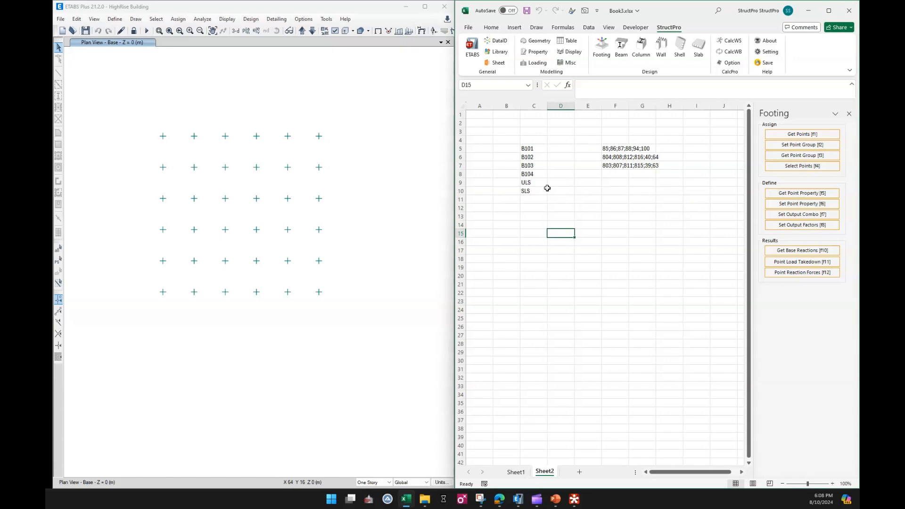
Label the three point groups P1, P2 and P3 in E5:E7 and return to Sheet1
{"action": "left_click", "coordinate": [595, 151]}
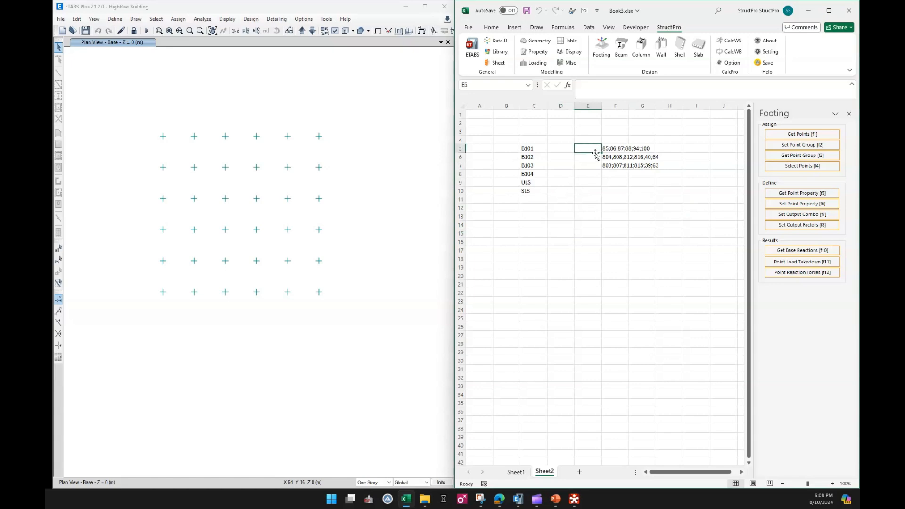
{"action": "type", "text": "P1"}
{"action": "key", "text": "Return"}
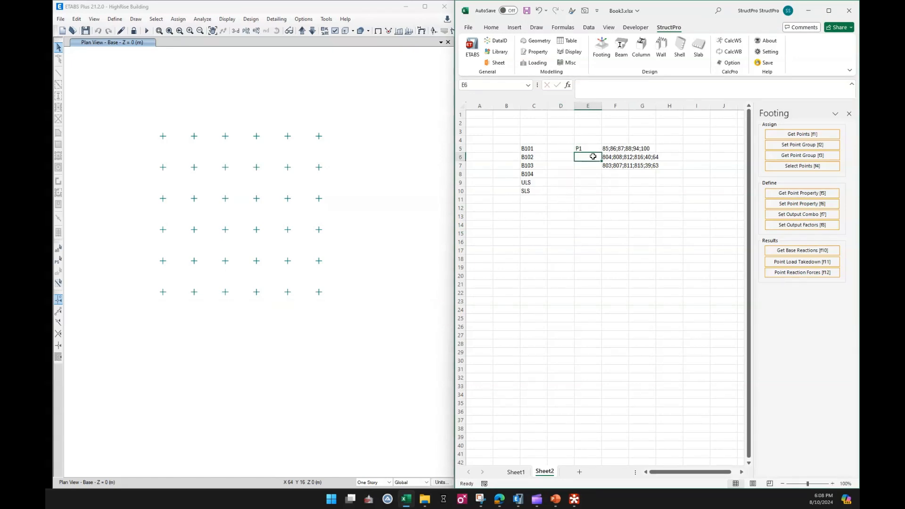
{"action": "type", "text": "P2"}
{"action": "key", "text": "Return"}
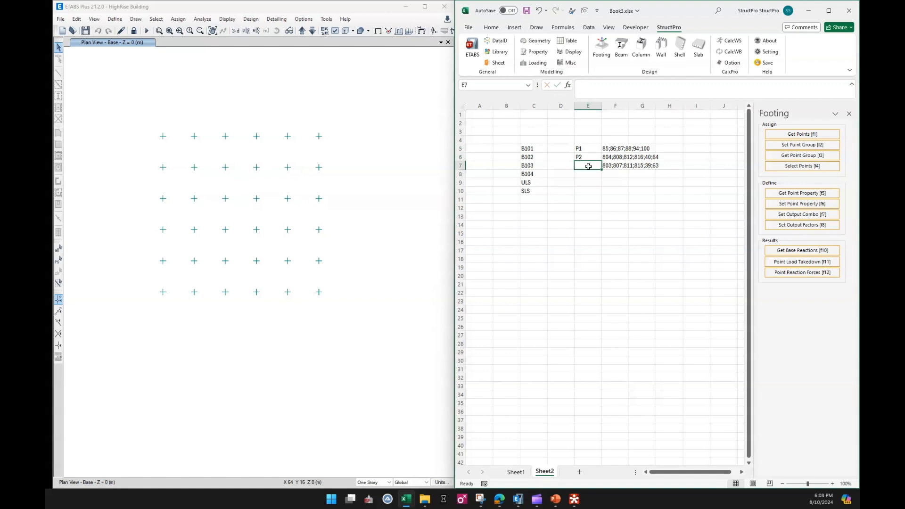
{"action": "type", "text": "P3"}
{"action": "left_click", "coordinate": [598, 197]}
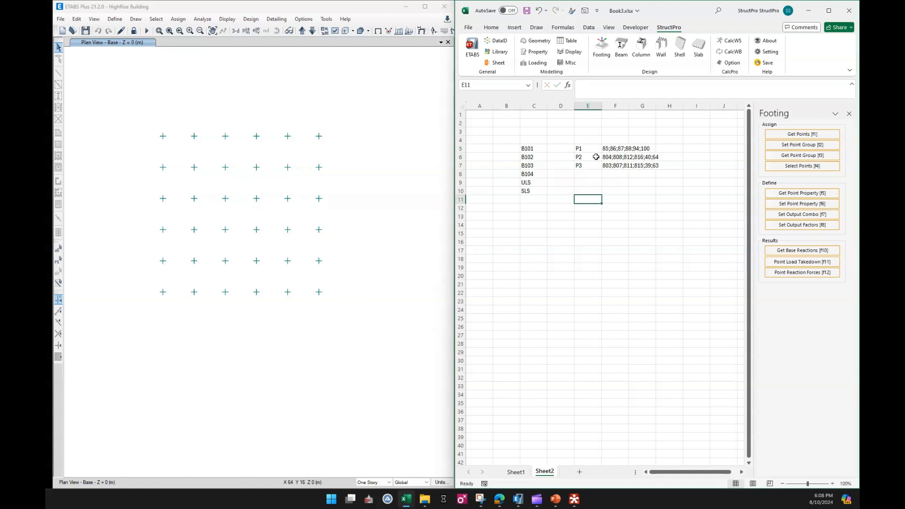
{"action": "left_click", "coordinate": [622, 222]}
{"action": "left_click", "coordinate": [516, 472]}
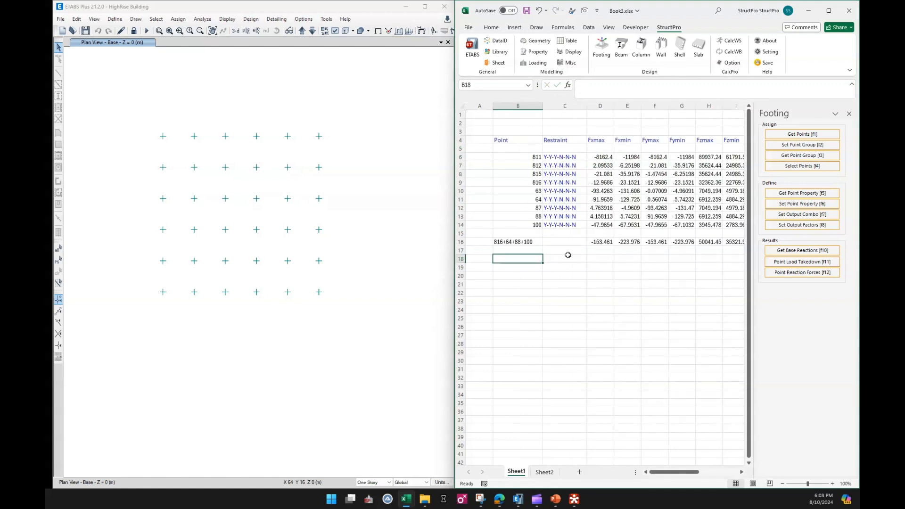
{"action": "left_click", "coordinate": [578, 294]}
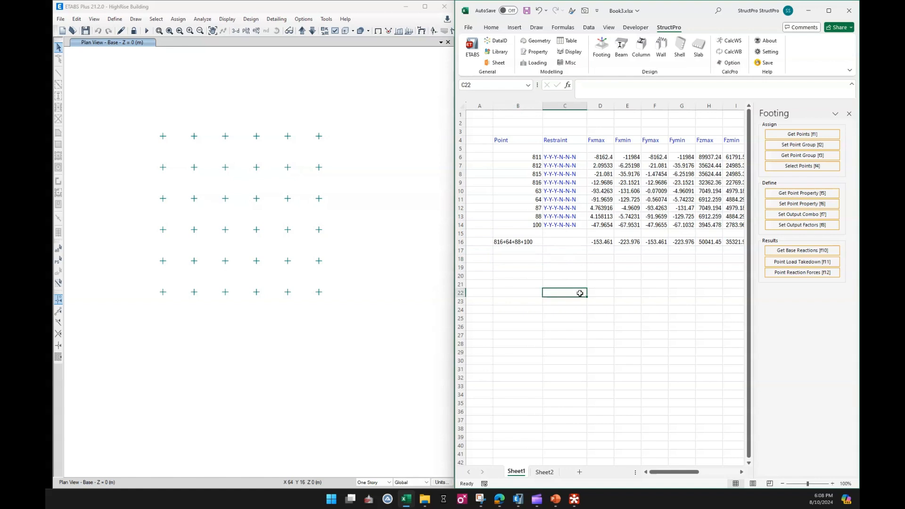
Assign Sheet2 range E5:F12 as the point group definitions for Sheet1
{"action": "left_click", "coordinate": [802, 145]}
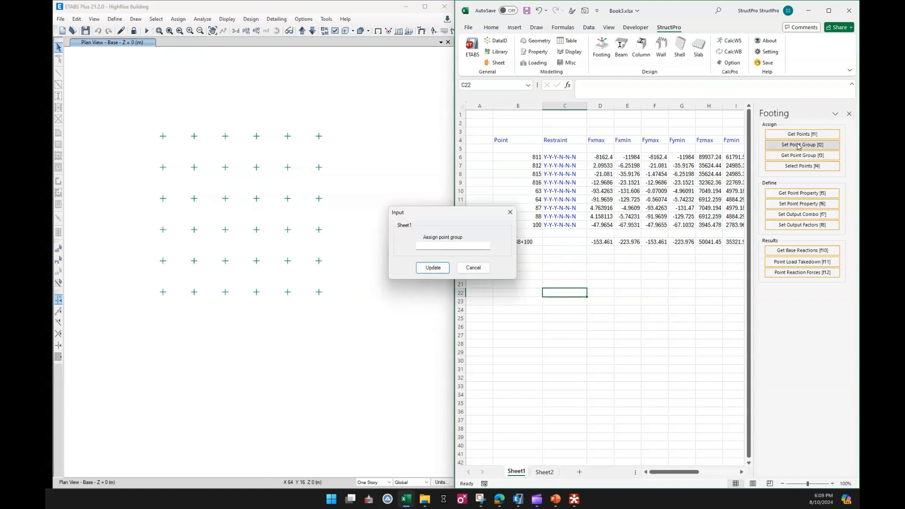
{"action": "left_click", "coordinate": [545, 472]}
{"action": "left_click_drag", "start_coordinate": [589, 149], "coordinate": [618, 210]}
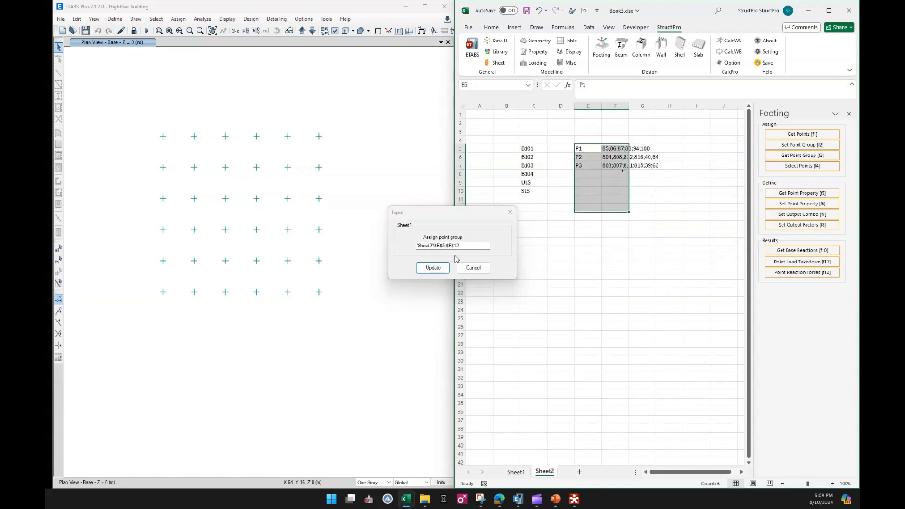
{"action": "left_click", "coordinate": [434, 269]}
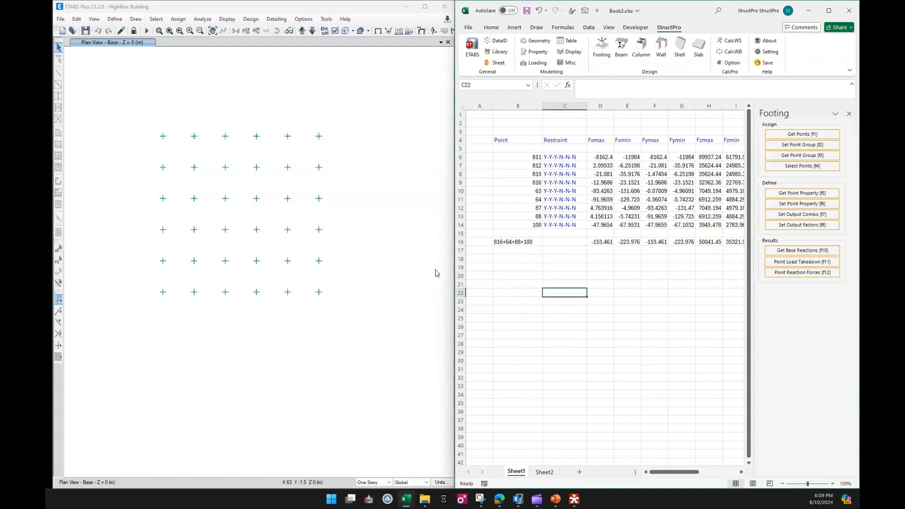
{"action": "left_click", "coordinate": [597, 319]}
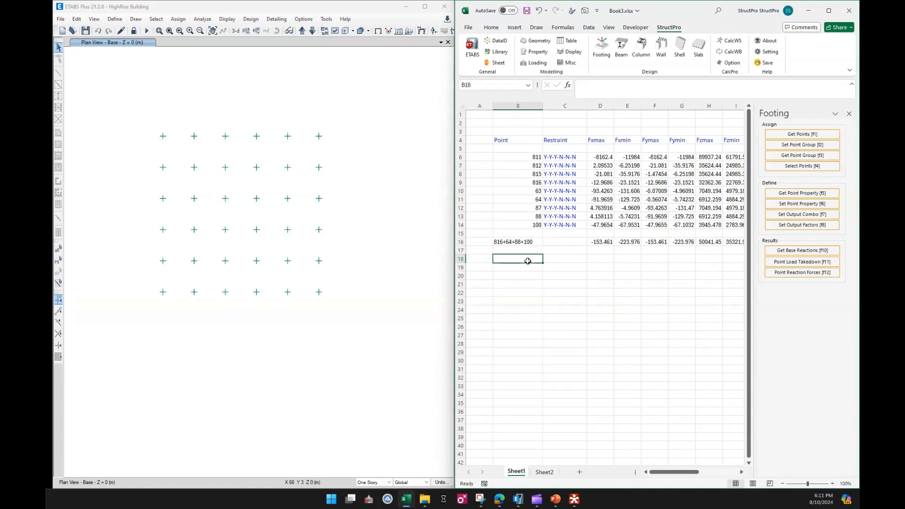
Enter P1, P2 and P3 in B18:B20 and extract the point reaction forces for these groups
{"action": "type", "text": "P1"}
{"action": "key", "text": "Return"}
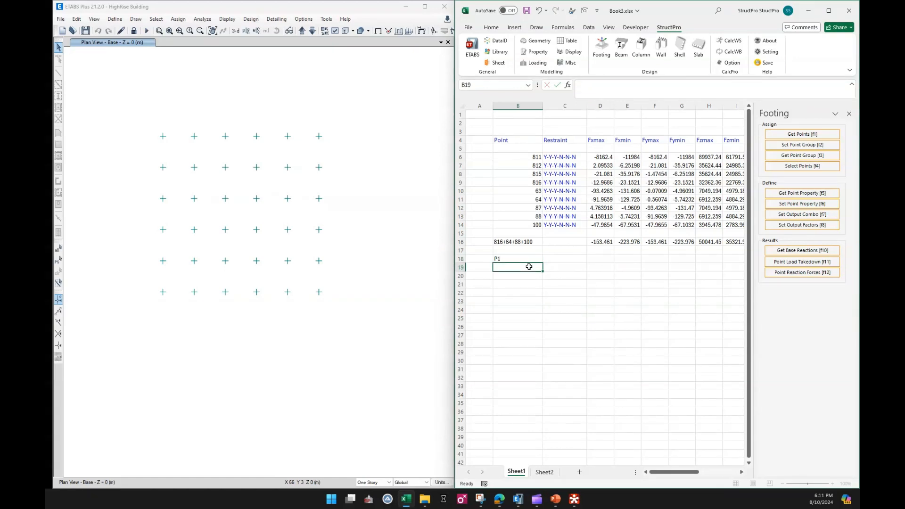
{"action": "type", "text": "P2"}
{"action": "key", "text": "Return"}
{"action": "type", "text": "P3"}
{"action": "left_click", "coordinate": [537, 301]}
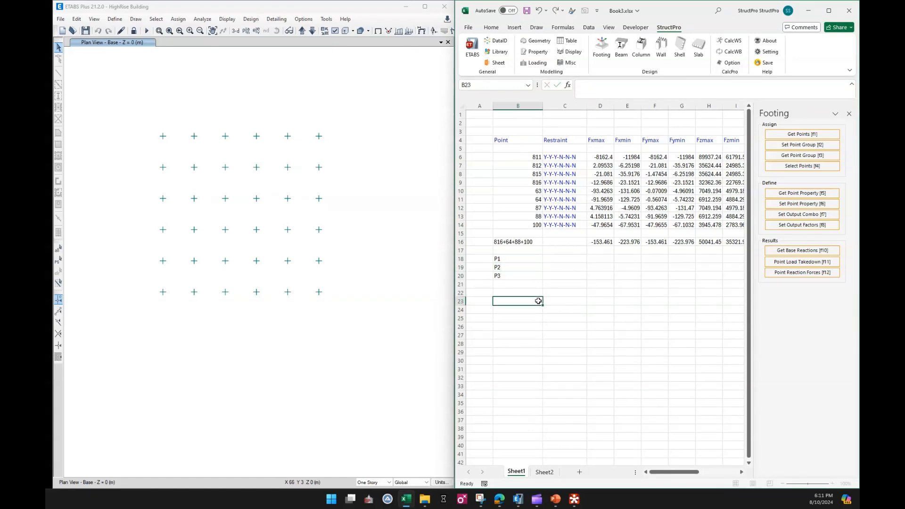
{"action": "left_click", "coordinate": [524, 258]}
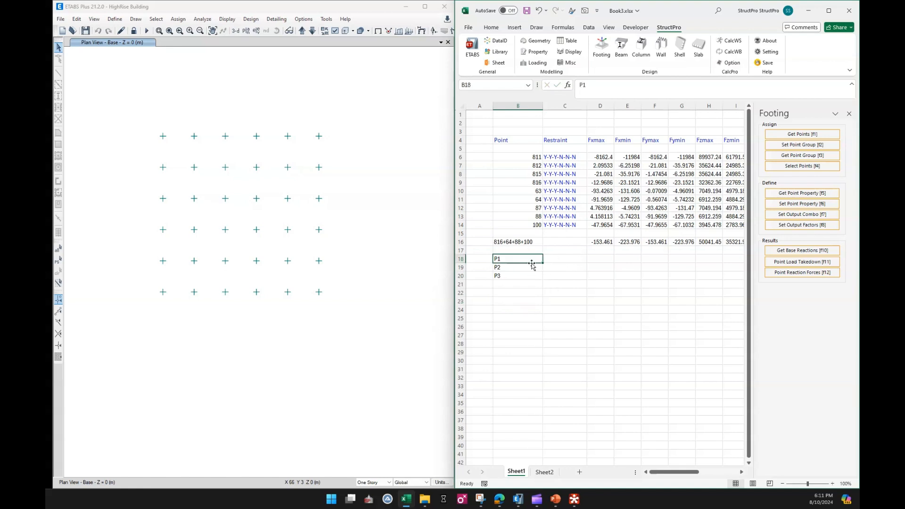
{"action": "left_click_drag", "start_coordinate": [532, 261], "coordinate": [529, 277]}
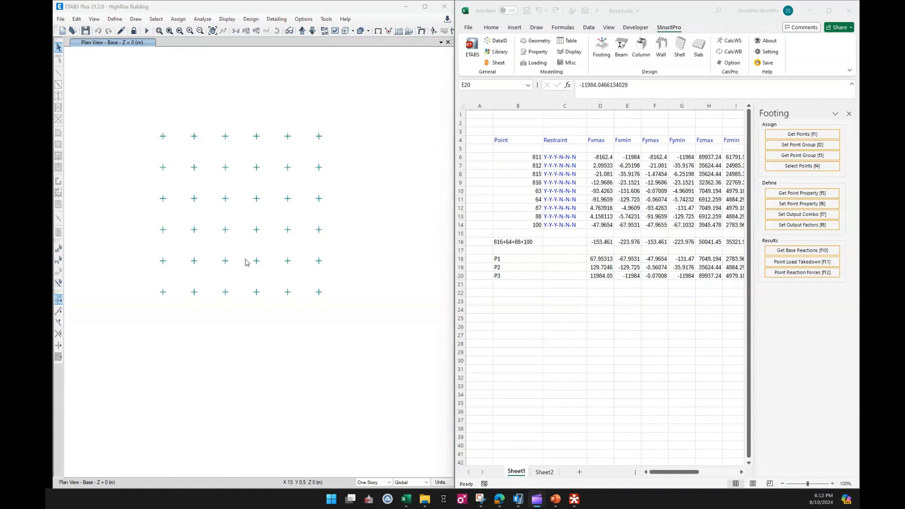
Select the joints of point group P2 in the ETABS model and show only those joints in the plan
{"action": "left_click", "coordinate": [529, 267]}
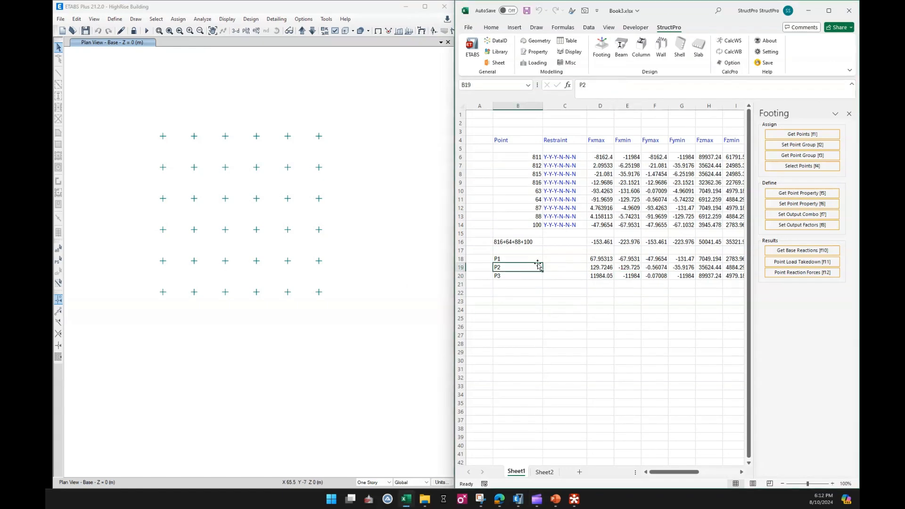
{"action": "left_click", "coordinate": [787, 169]}
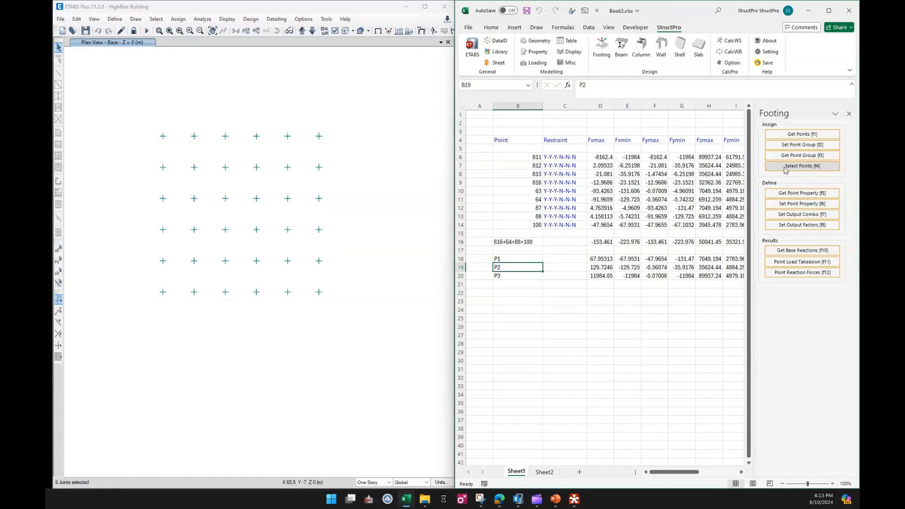
{"action": "right_click", "coordinate": [355, 171]}
{"action": "left_click", "coordinate": [393, 218]}
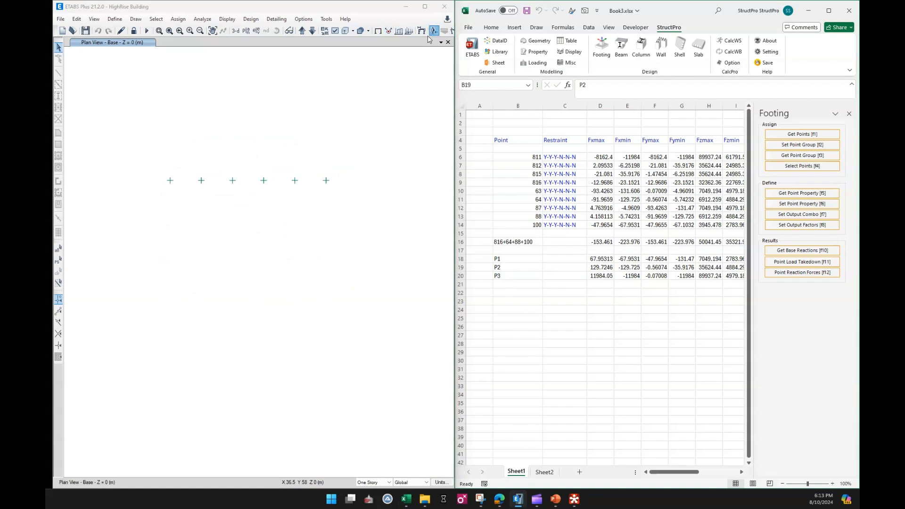
Display the isolated joints' Fz point reactions for combo ULS as arrows and compare them with the extracted values in rows 18 to 20
{"action": "left_click_drag", "start_coordinate": [703, 201], "coordinate": [339, 136]}
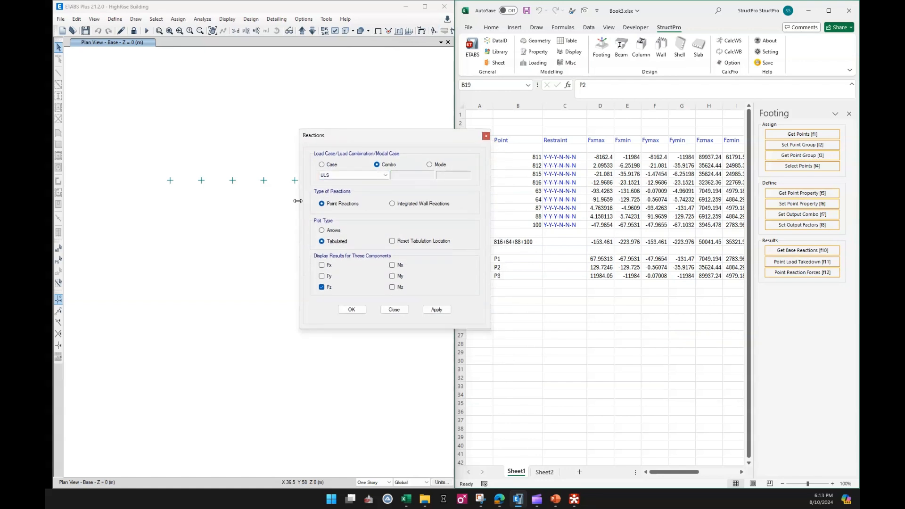
{"action": "left_click", "coordinate": [437, 310]}
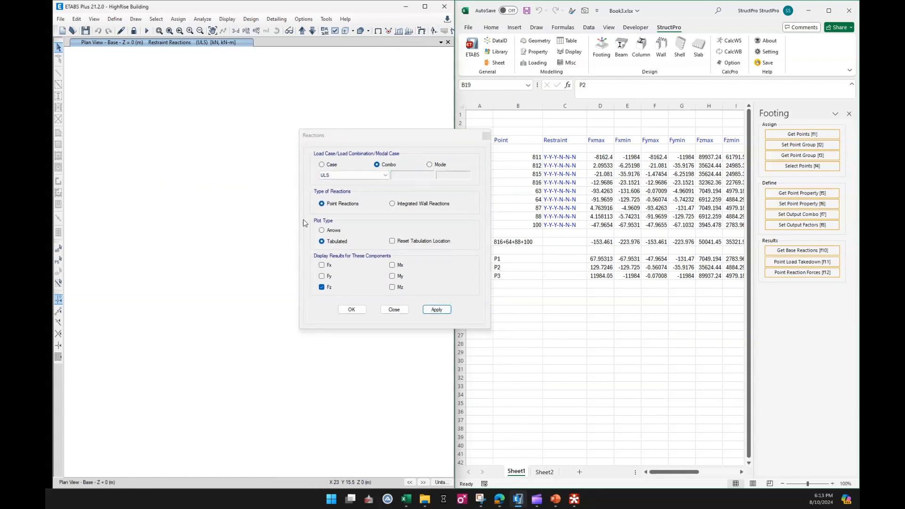
{"action": "left_click", "coordinate": [334, 231]}
{"action": "left_click", "coordinate": [437, 309]}
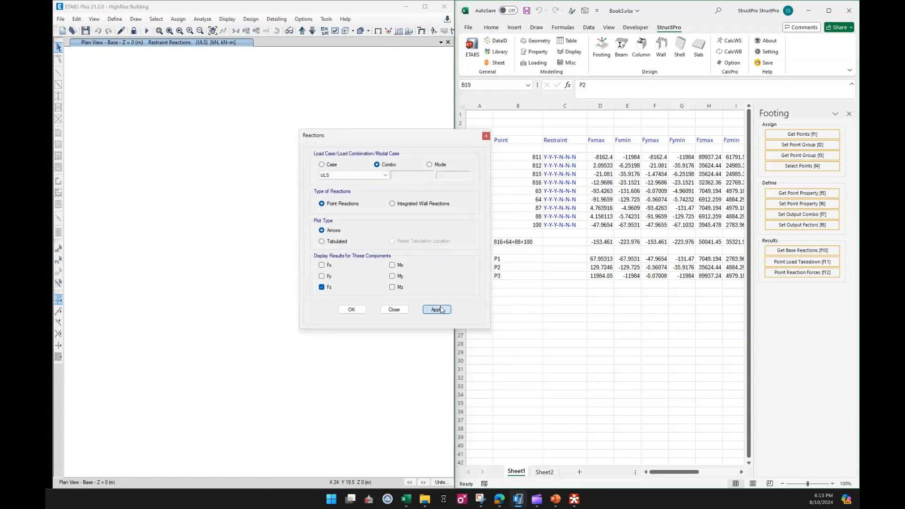
{"action": "left_click", "coordinate": [394, 310]}
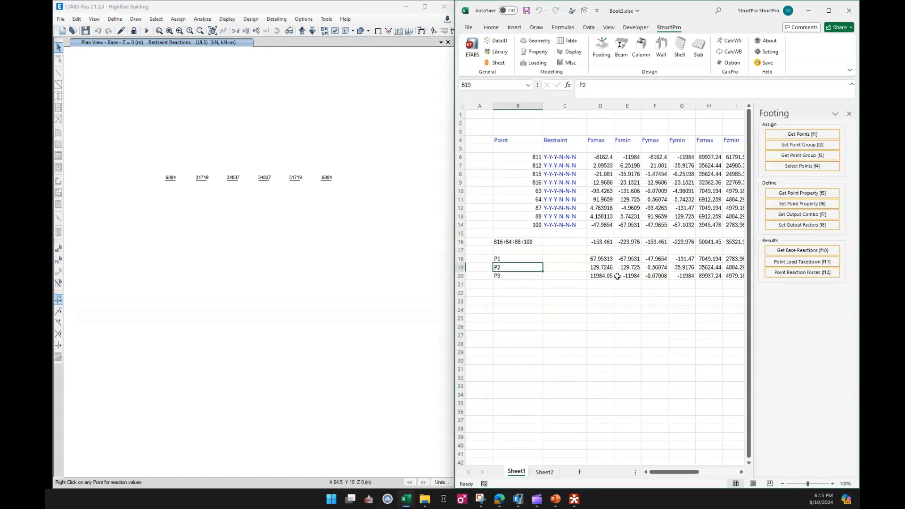
{"action": "left_click_drag", "start_coordinate": [608, 259], "coordinate": [573, 276]}
{"action": "left_click", "coordinate": [585, 332]}
{"action": "left_click_drag", "start_coordinate": [702, 472], "coordinate": [678, 472]}
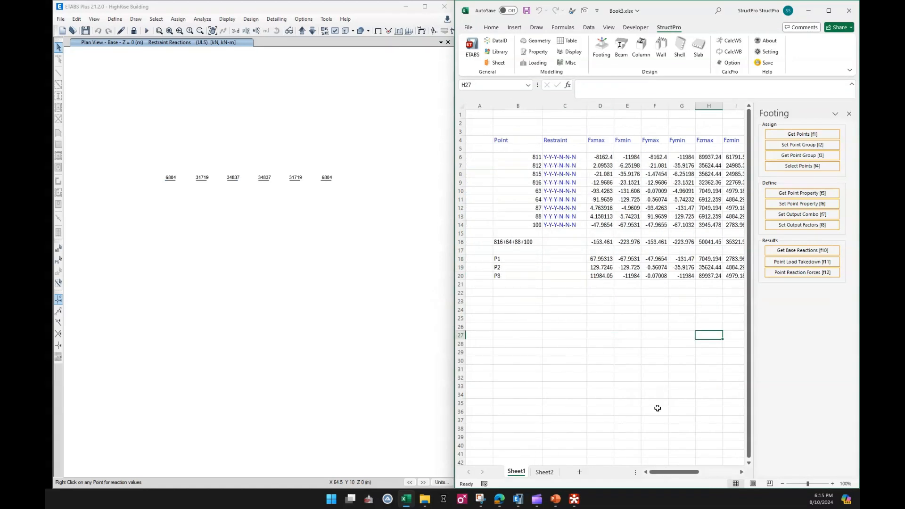
{"action": "left_click", "coordinate": [627, 309]}
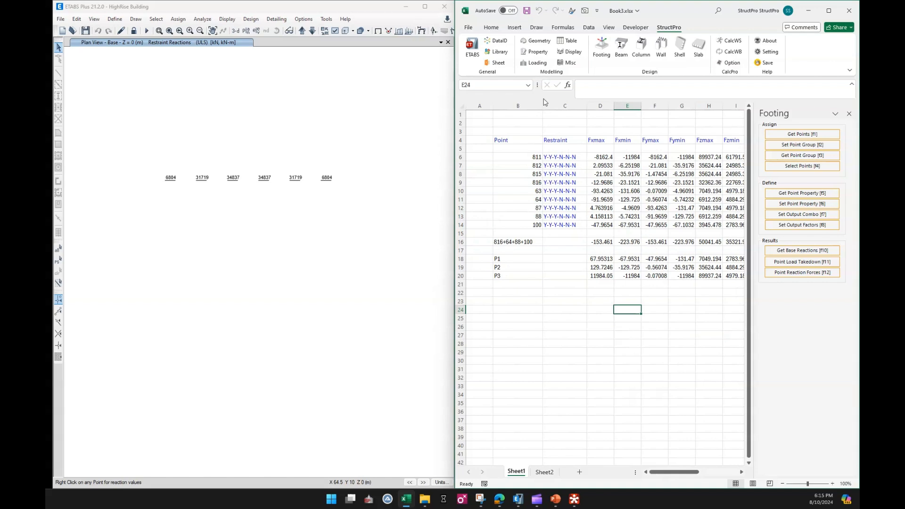
Enable Import Point Table Data in the StructPro data settings and close the Data Index
{"action": "left_click", "coordinate": [500, 42]}
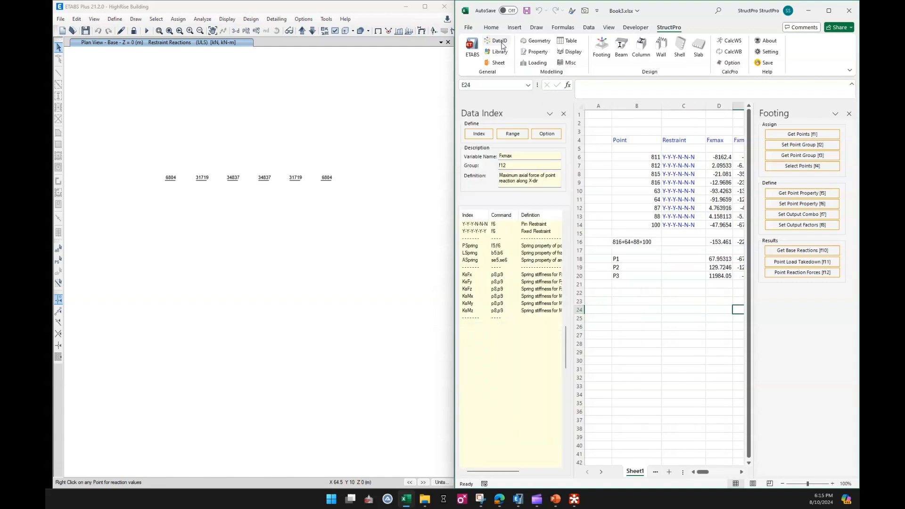
{"action": "left_click", "coordinate": [547, 134]}
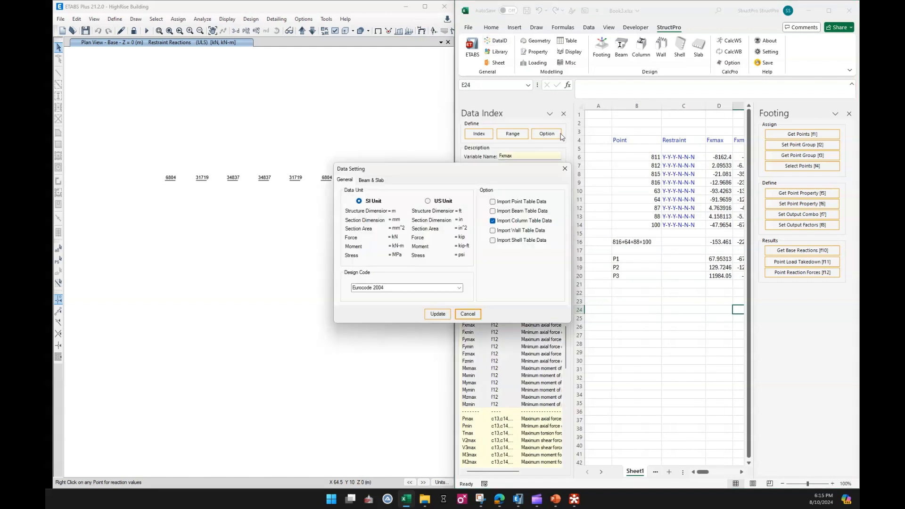
{"action": "left_click", "coordinate": [502, 203]}
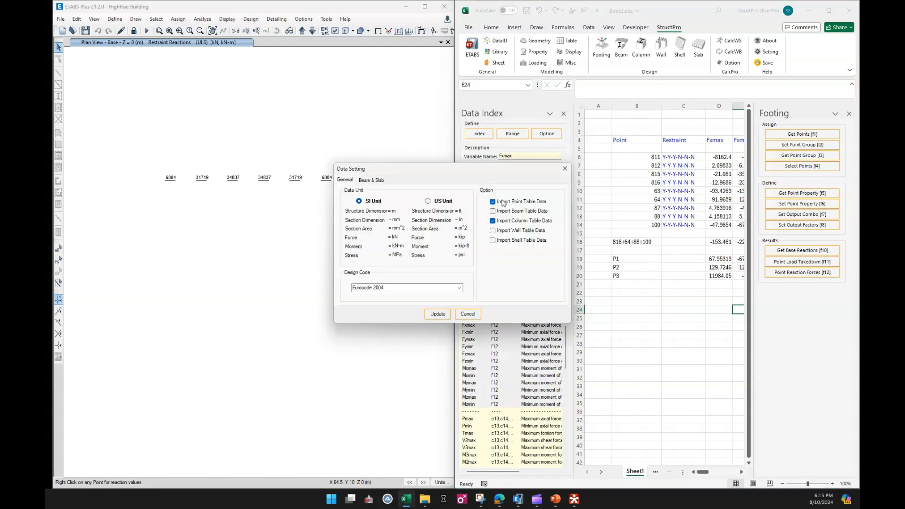
{"action": "left_click", "coordinate": [437, 314]}
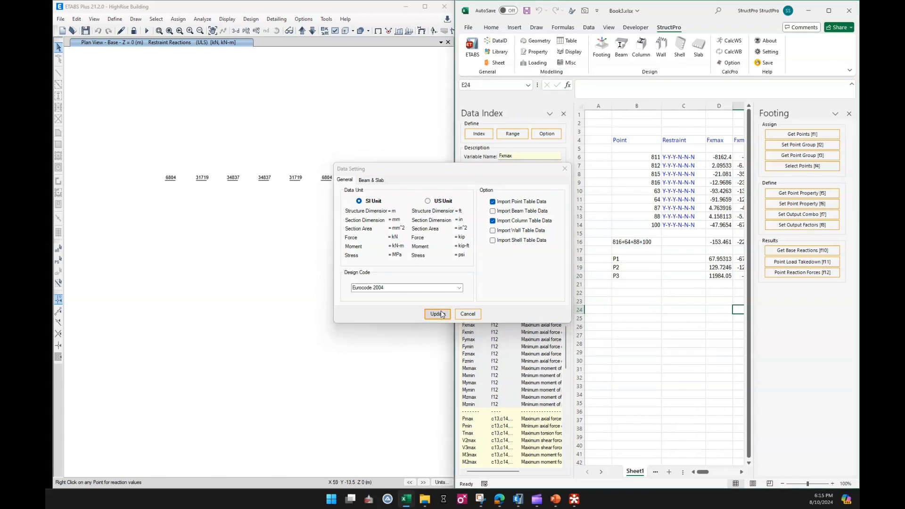
{"action": "left_click", "coordinate": [654, 326]}
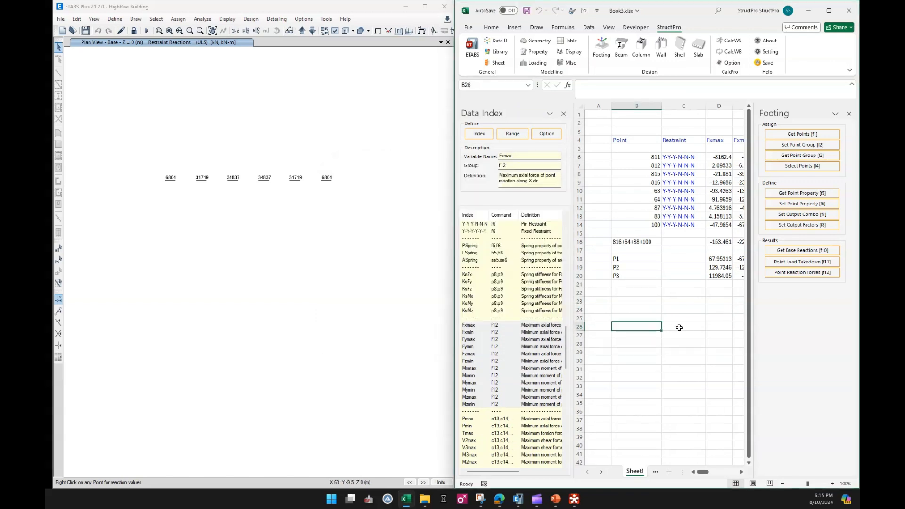
{"action": "left_click", "coordinate": [565, 114]}
{"action": "left_click", "coordinate": [673, 371]}
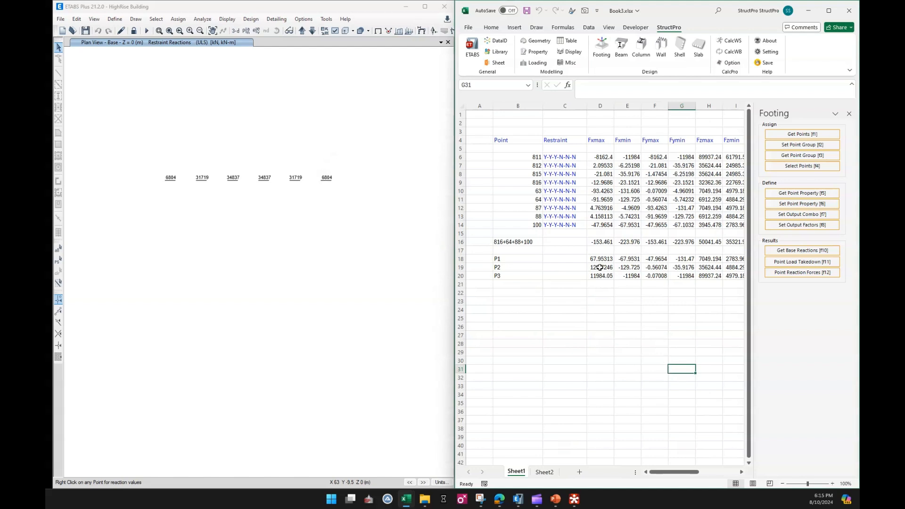
Extract the point reaction forces again for groups P1 to P3 in B18:B20, with their table data imported
{"action": "left_click_drag", "start_coordinate": [511, 259], "coordinate": [512, 276]}
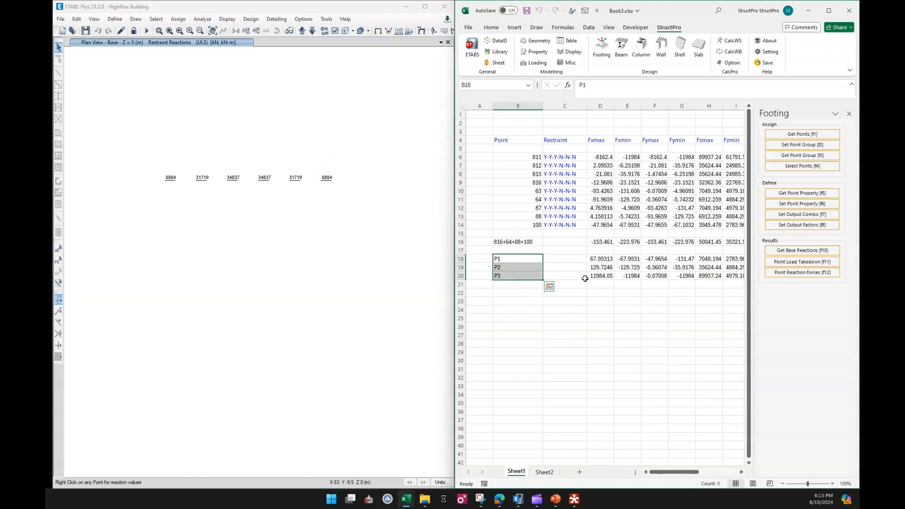
{"action": "left_click", "coordinate": [783, 277]}
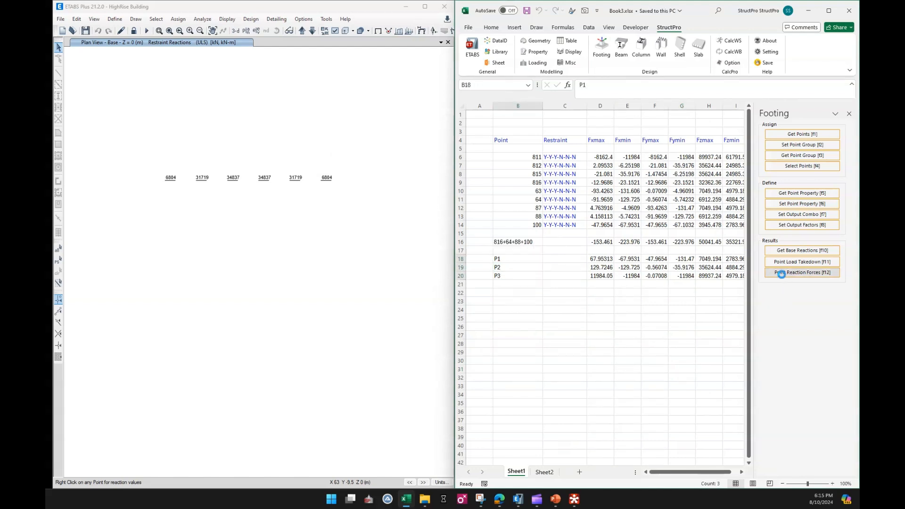
{"action": "left_click", "coordinate": [543, 329]}
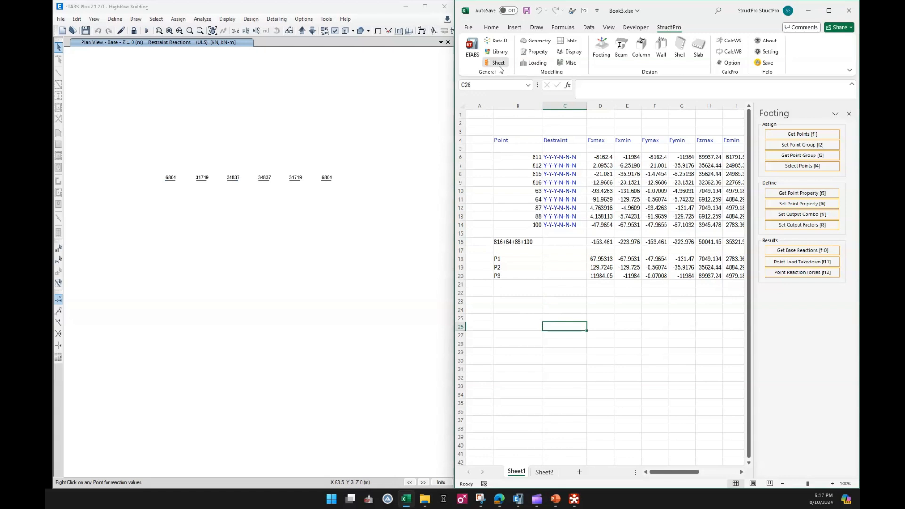
List the workbook's hidden worksheets in StructPro's sheet manager and pick P1
{"action": "left_click", "coordinate": [500, 66]}
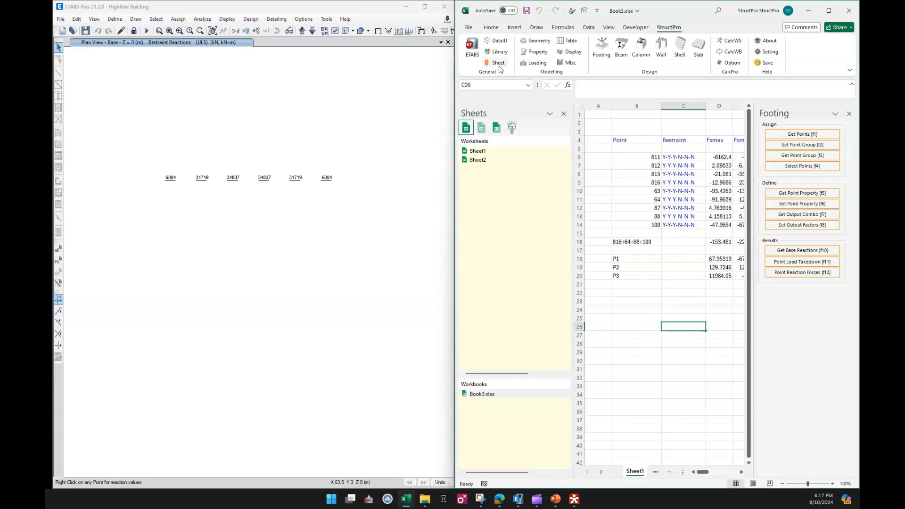
{"action": "left_click", "coordinate": [481, 127]}
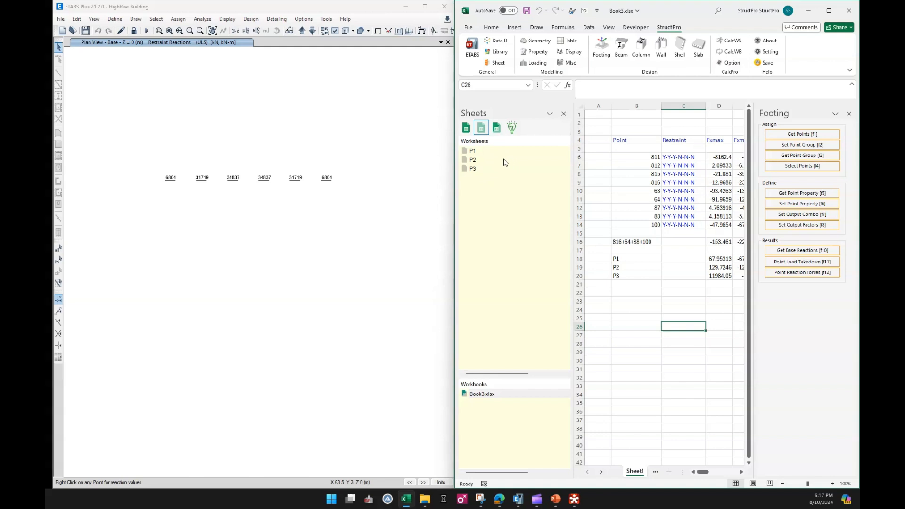
{"action": "left_click", "coordinate": [473, 150]}
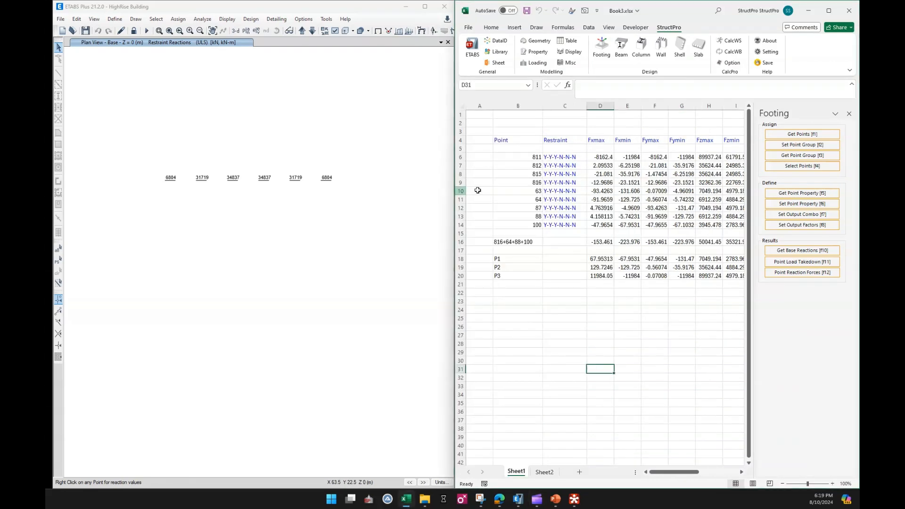
Open the imported reaction table for group P1 from B18 and close the Footing commands to see its full width
{"action": "left_click", "coordinate": [496, 62]}
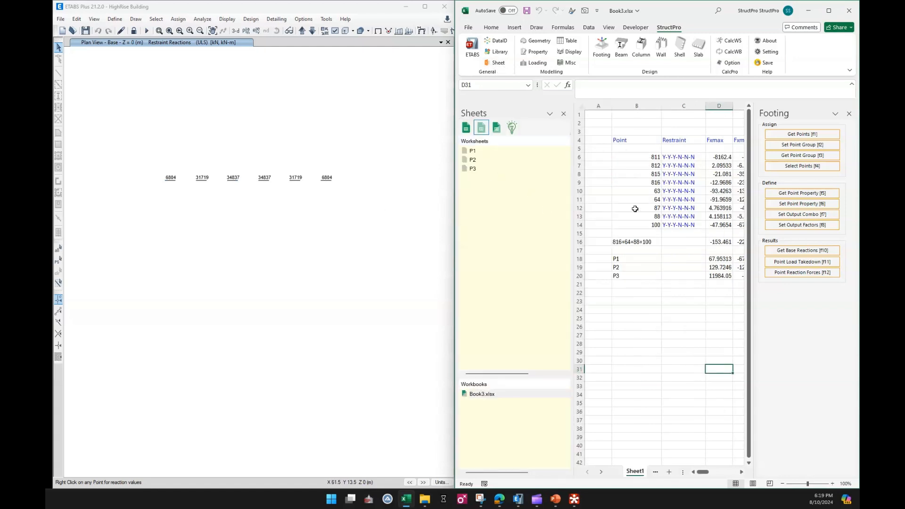
{"action": "left_click", "coordinate": [623, 260]}
{"action": "left_click", "coordinate": [512, 127]}
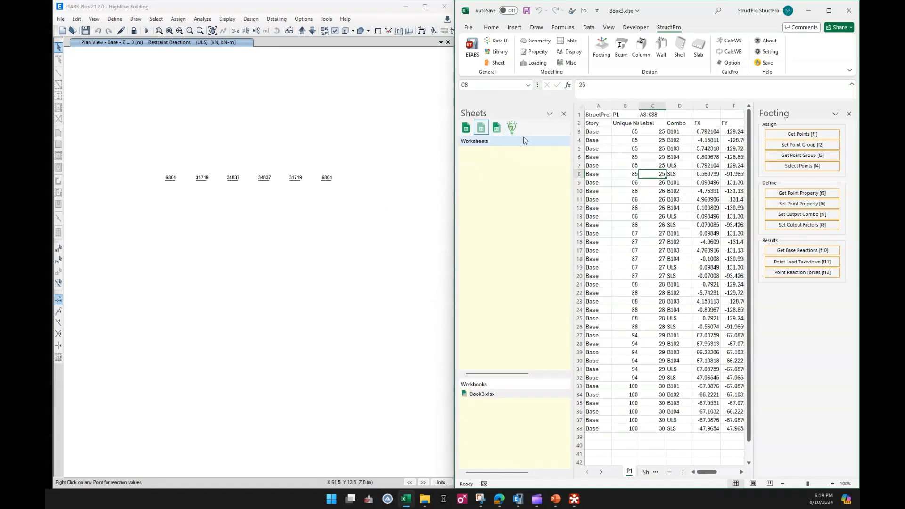
{"action": "left_click", "coordinate": [850, 114]}
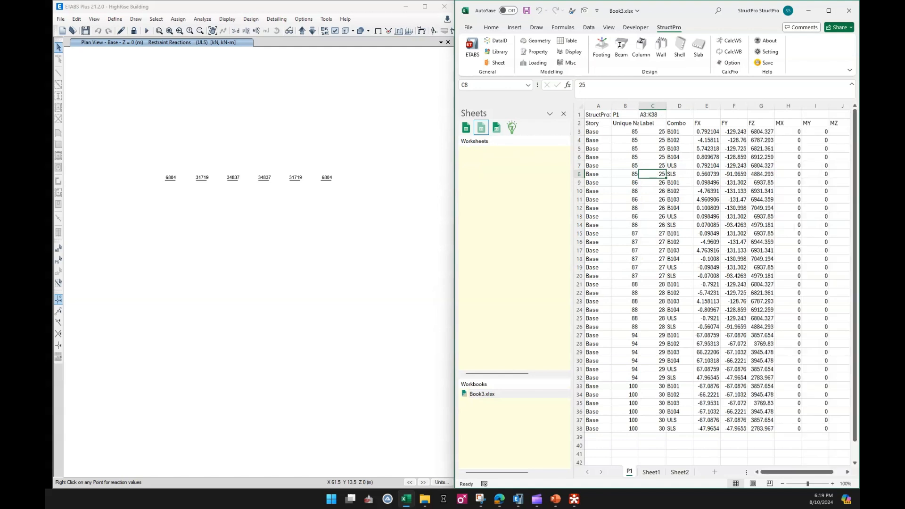
Return to Sheet1 and open the imported reaction table for group P2 from B19
{"action": "left_click", "coordinate": [652, 472]}
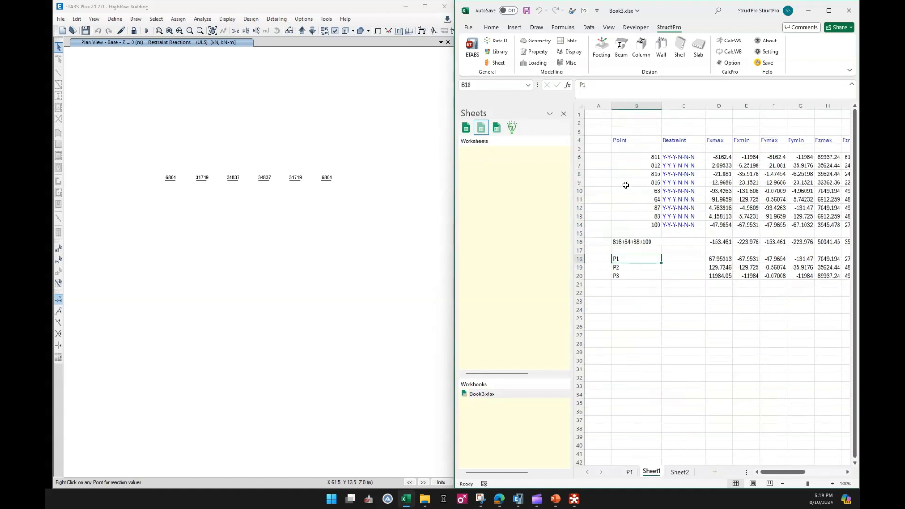
{"action": "left_click", "coordinate": [620, 268]}
{"action": "left_click", "coordinate": [512, 128]}
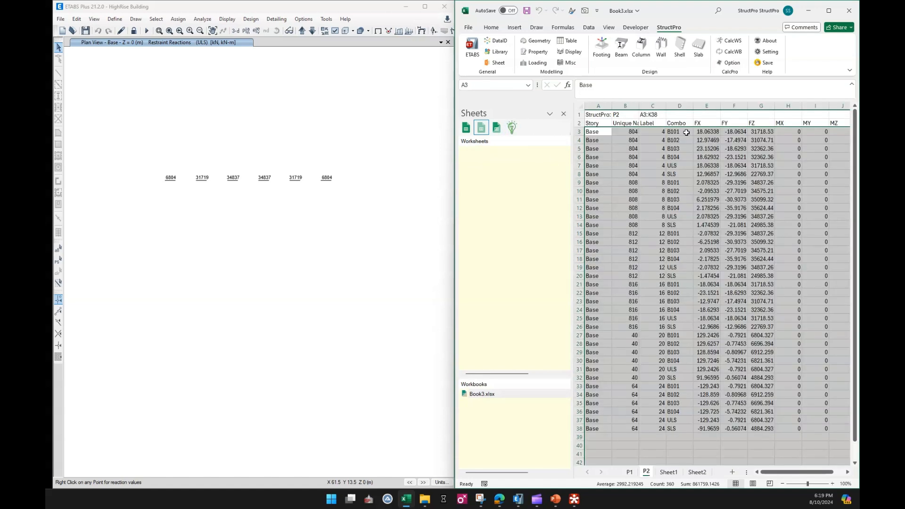
{"action": "left_click", "coordinate": [680, 395]}
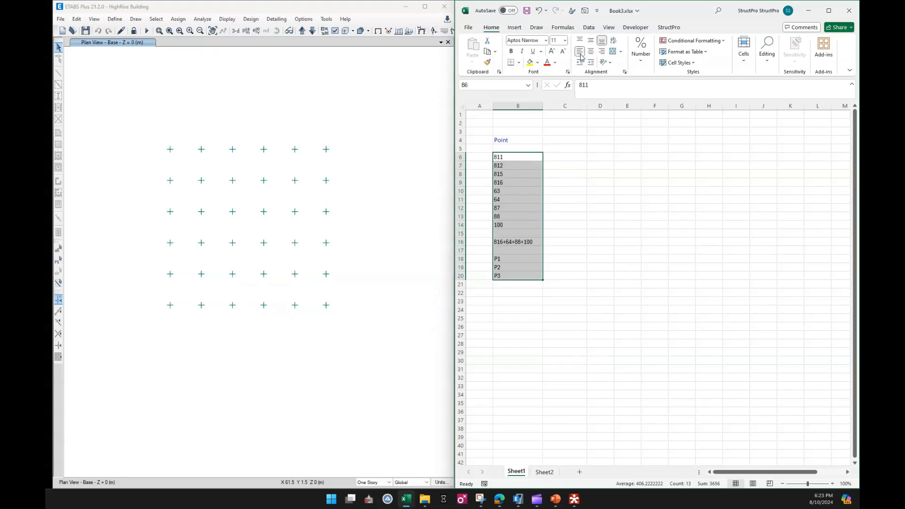
{"action": "left_click", "coordinate": [655, 241]}
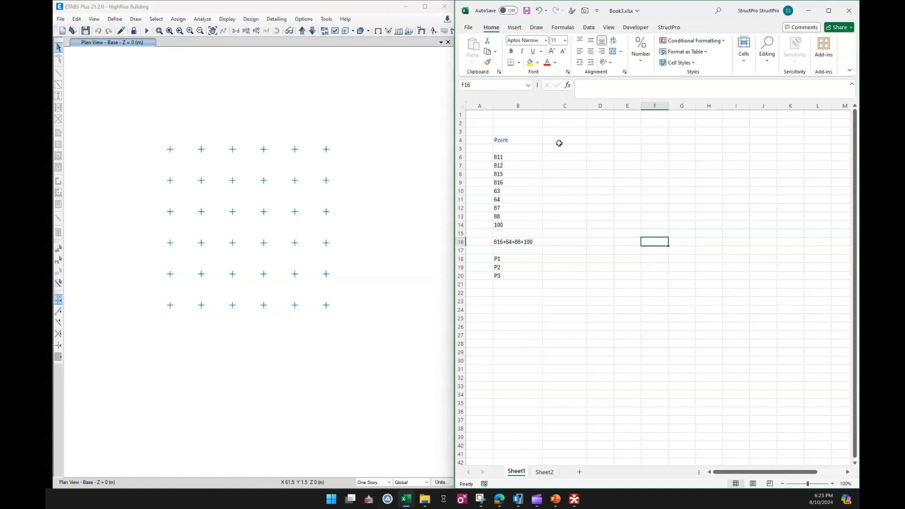
List the model's load cases from B26 and its load combinations from C26 with StructPro's Loading commands
{"action": "left_click_drag", "start_coordinate": [560, 142], "coordinate": [819, 139]}
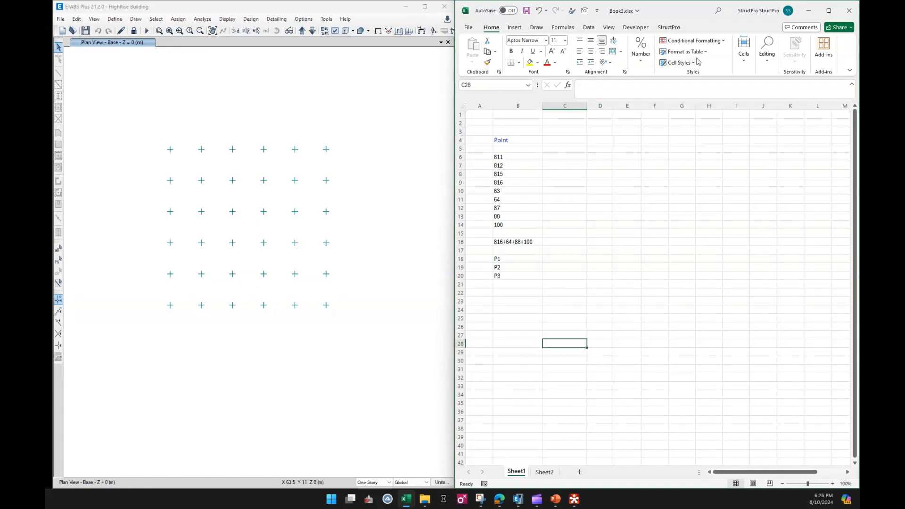
{"action": "left_click", "coordinate": [676, 29]}
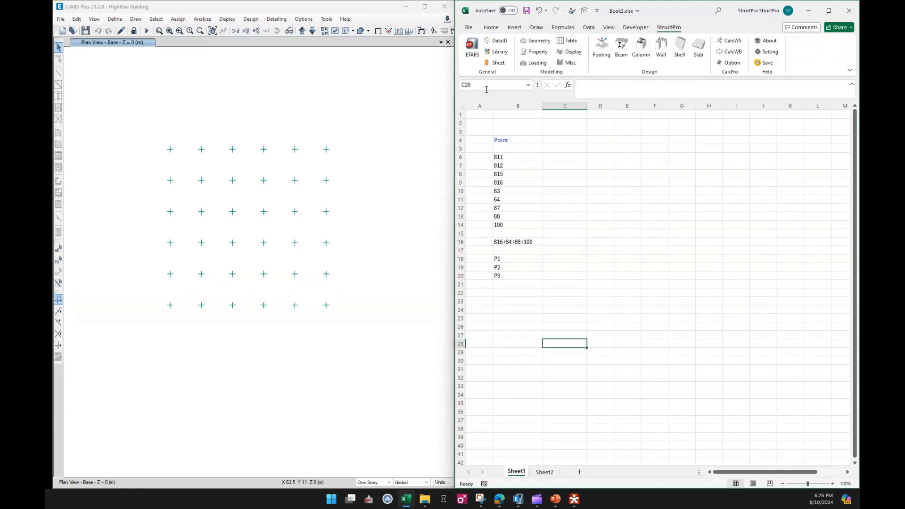
{"action": "left_click", "coordinate": [539, 62]}
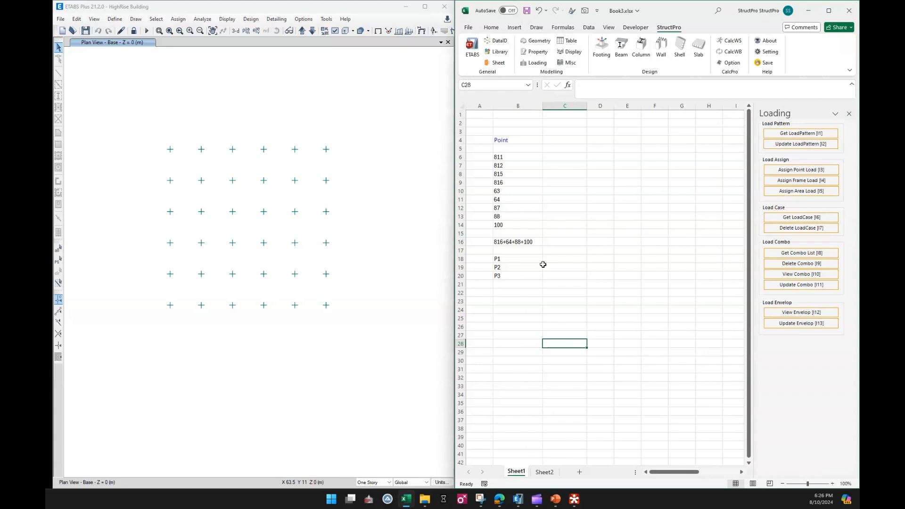
{"action": "left_click", "coordinate": [539, 325]}
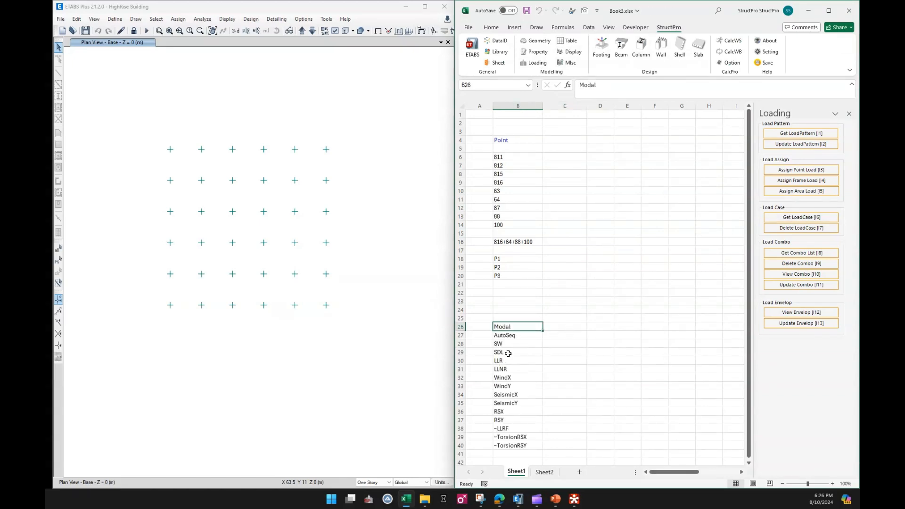
{"action": "left_click", "coordinate": [508, 344]}
{"action": "left_click", "coordinate": [564, 330]}
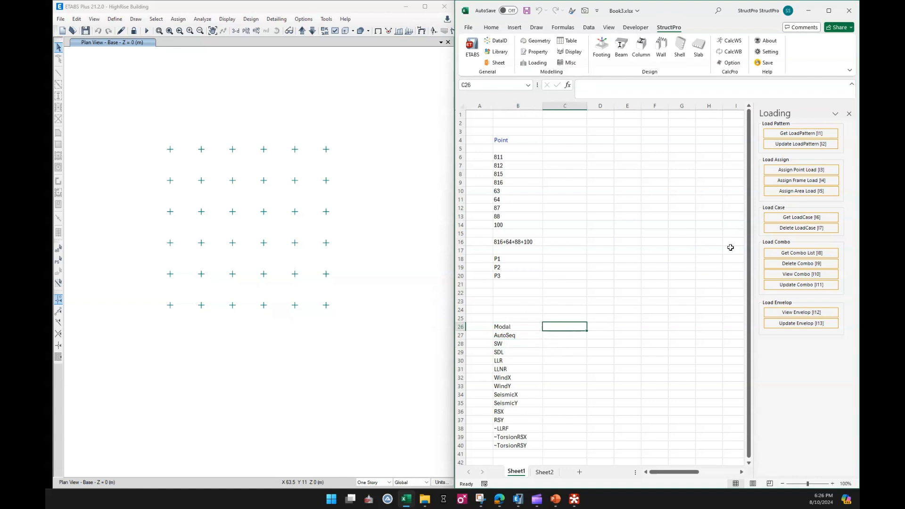
{"action": "left_click", "coordinate": [779, 251]}
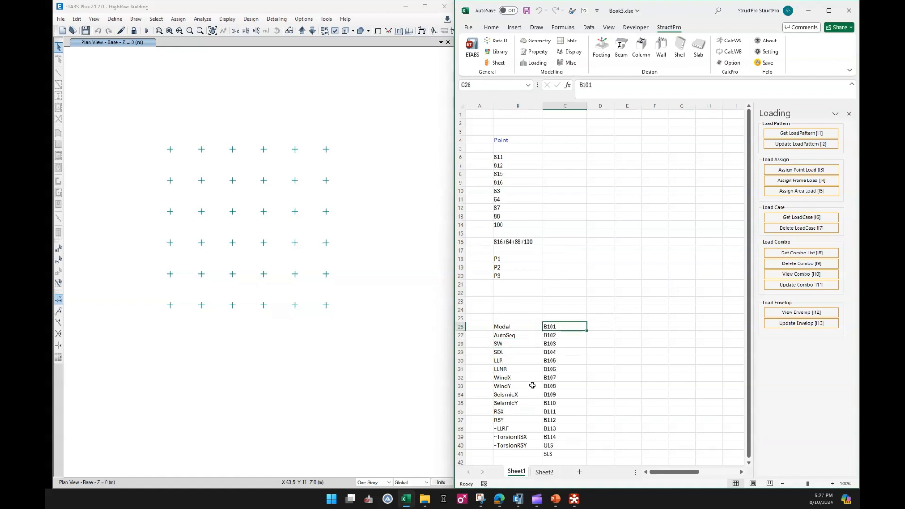
Copy the load cases SW to WindY from B28:B33 and paste them transposed as headers starting at C4
{"action": "left_click", "coordinate": [514, 386]}
{"action": "left_click", "coordinate": [507, 346]}
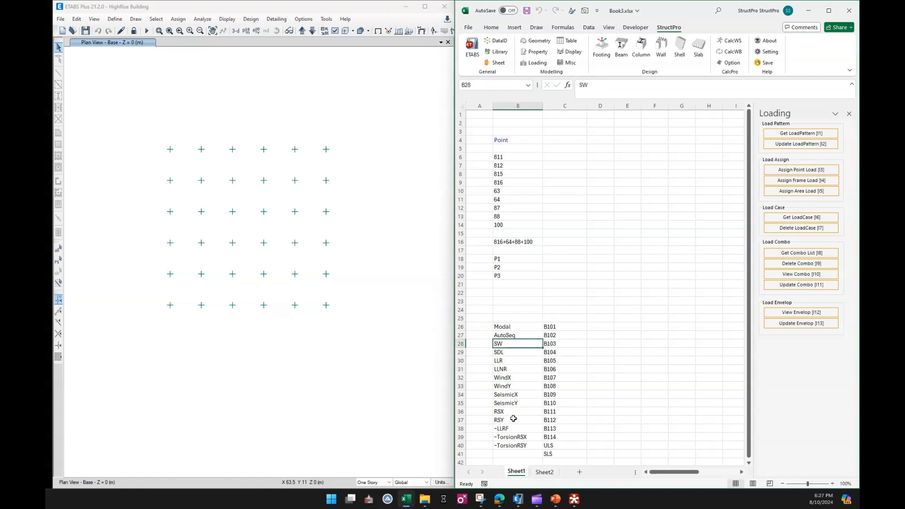
{"action": "left_click", "coordinate": [513, 387], "text": "shift"}
{"action": "key", "text": "ctrl+c"}
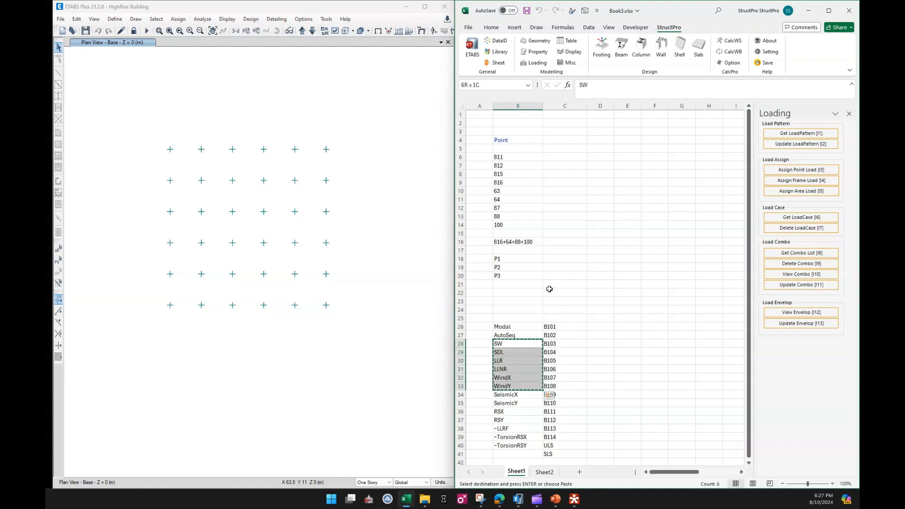
{"action": "right_click", "coordinate": [555, 140]}
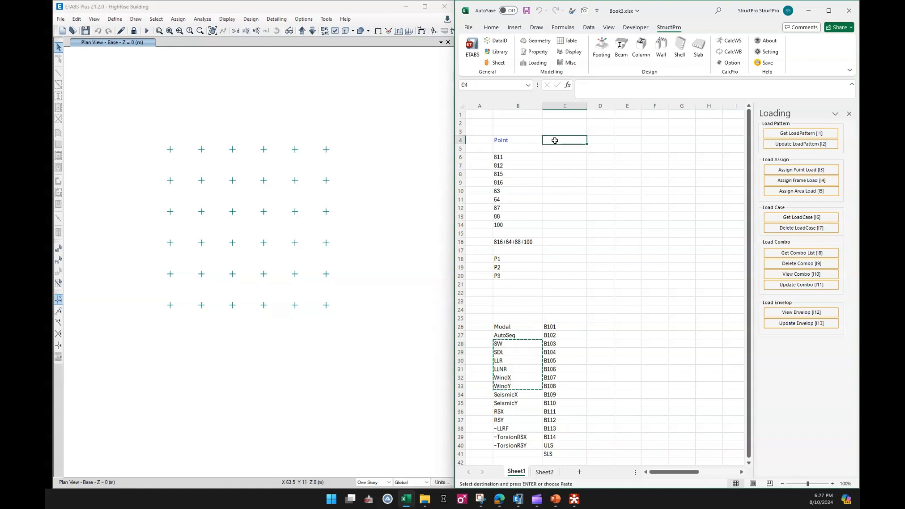
{"action": "left_click", "coordinate": [589, 212]}
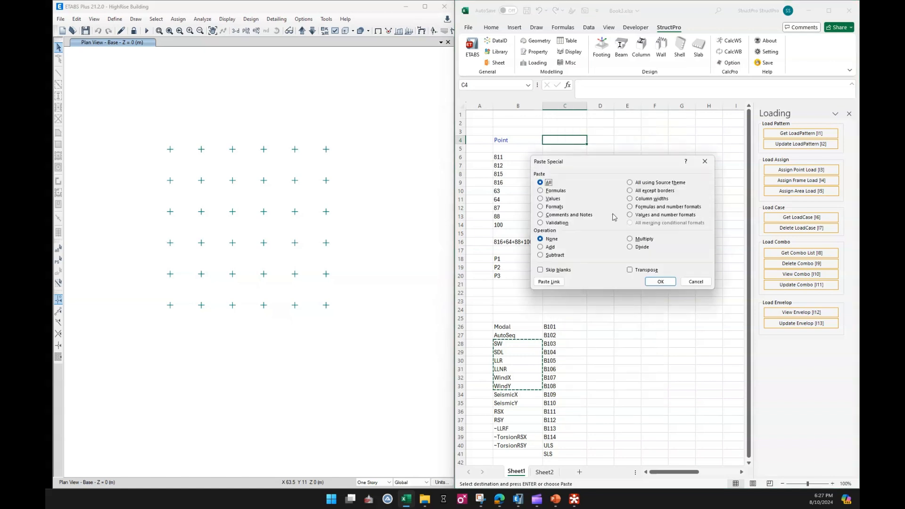
{"action": "left_click", "coordinate": [643, 270]}
{"action": "left_click", "coordinate": [662, 282]}
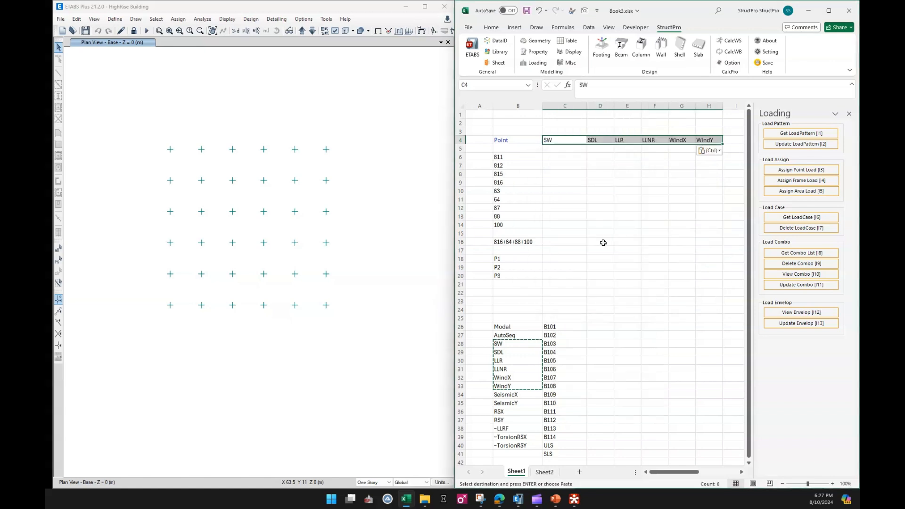
{"action": "left_click", "coordinate": [603, 241]}
Copy the ULS and SLS combinations from C40:C41 and paste them transposed into the header row from I4
{"action": "left_click_drag", "start_coordinate": [551, 446], "coordinate": [556, 453]}
{"action": "key", "text": "ctrl+c"}
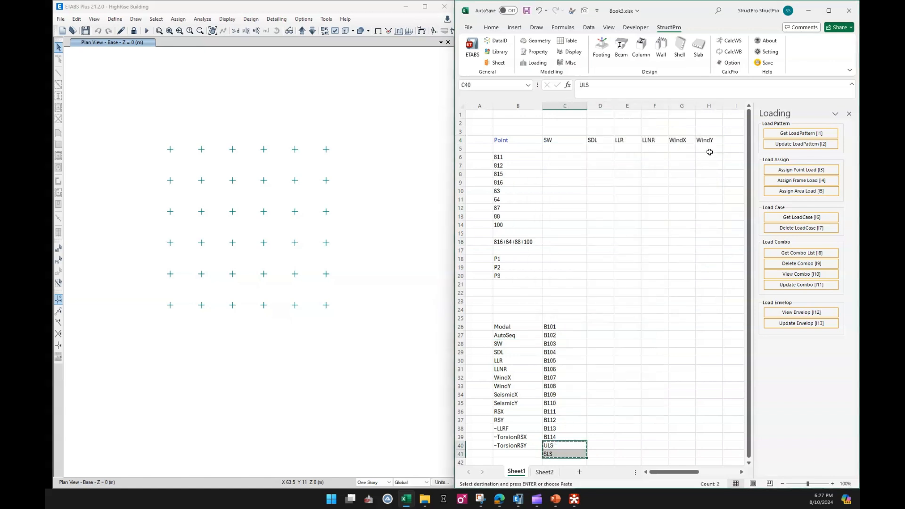
{"action": "right_click", "coordinate": [734, 141]}
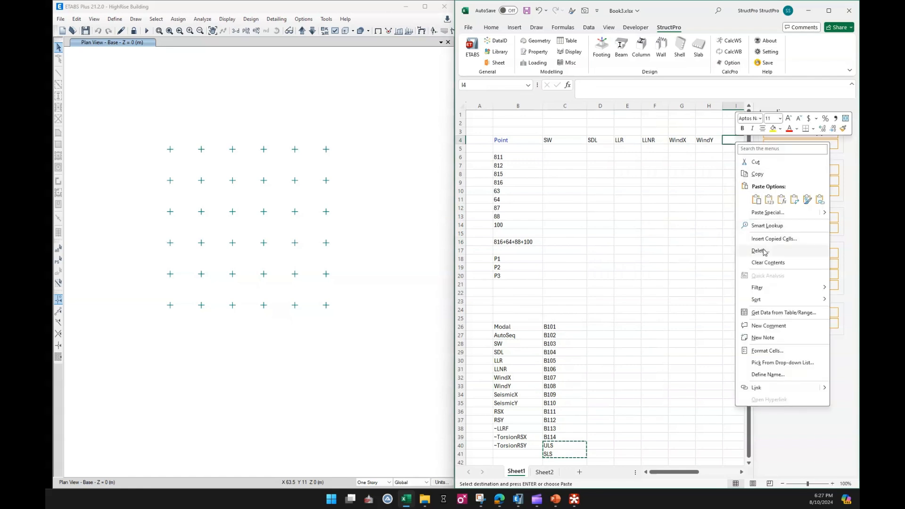
{"action": "left_click", "coordinate": [768, 213]}
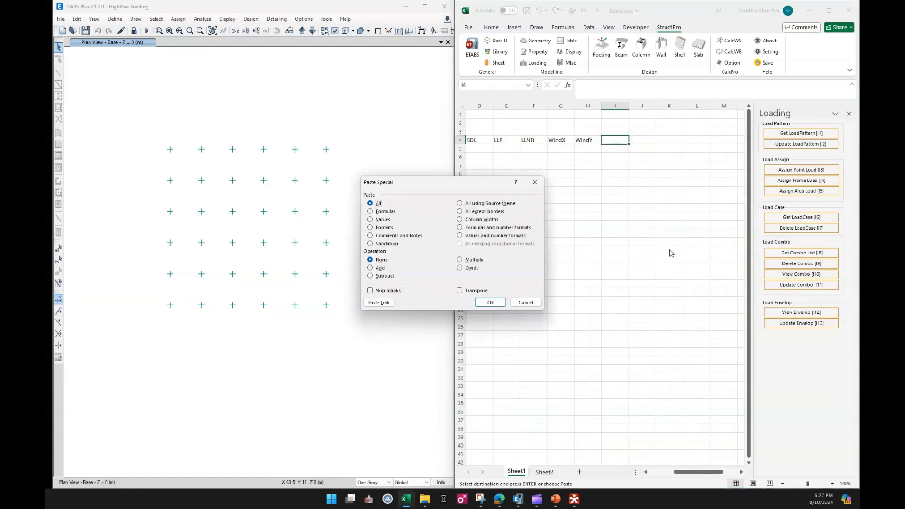
{"action": "left_click", "coordinate": [460, 290]}
{"action": "left_click", "coordinate": [491, 303]}
{"action": "left_click", "coordinate": [632, 241]}
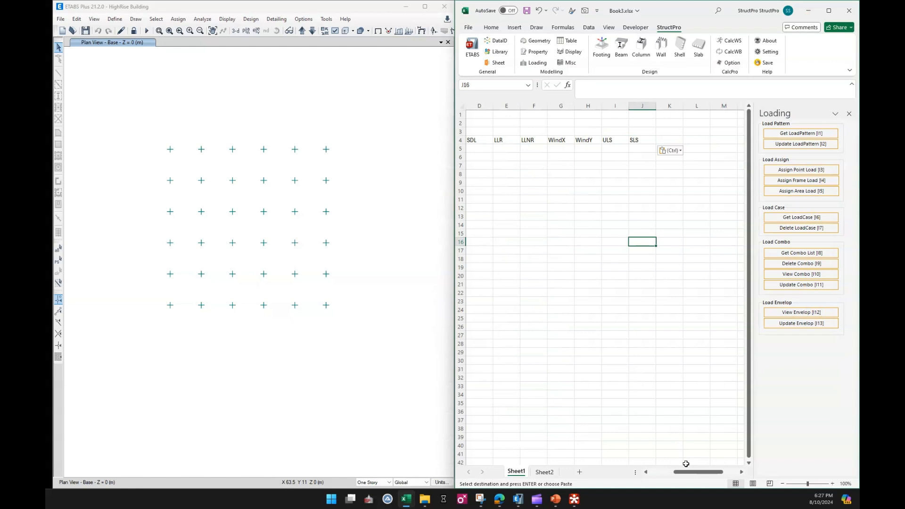
Clear the load case and combination lists in A25:D41
{"action": "left_click_drag", "start_coordinate": [687, 472], "coordinate": [663, 472]}
{"action": "left_click_drag", "start_coordinate": [481, 319], "coordinate": [611, 447]}
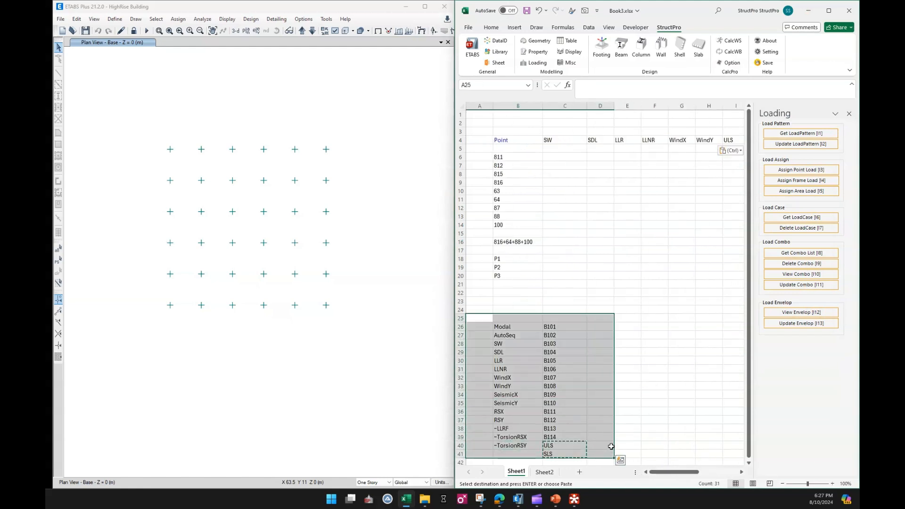
{"action": "key", "text": "Escape"}
{"action": "key", "text": "Delete"}
{"action": "left_click", "coordinate": [655, 292]}
Narrow columns B and C so the point table fits beside the Loading commands
{"action": "left_click_drag", "start_coordinate": [541, 108], "coordinate": [537, 108]}
{"action": "left_click", "coordinate": [601, 273]}
{"action": "left_click_drag", "start_coordinate": [660, 472], "coordinate": [664, 472]}
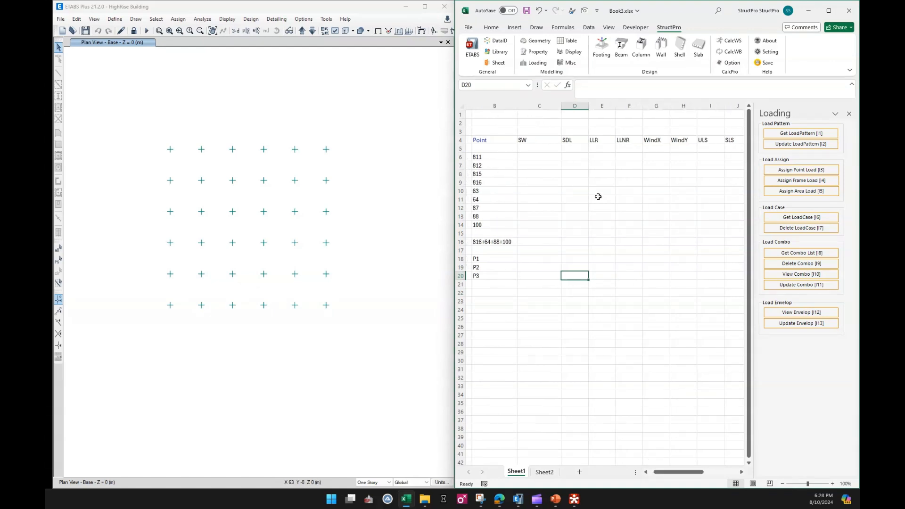
{"action": "left_click_drag", "start_coordinate": [562, 107], "coordinate": [546, 107]}
{"action": "left_click", "coordinate": [614, 216]}
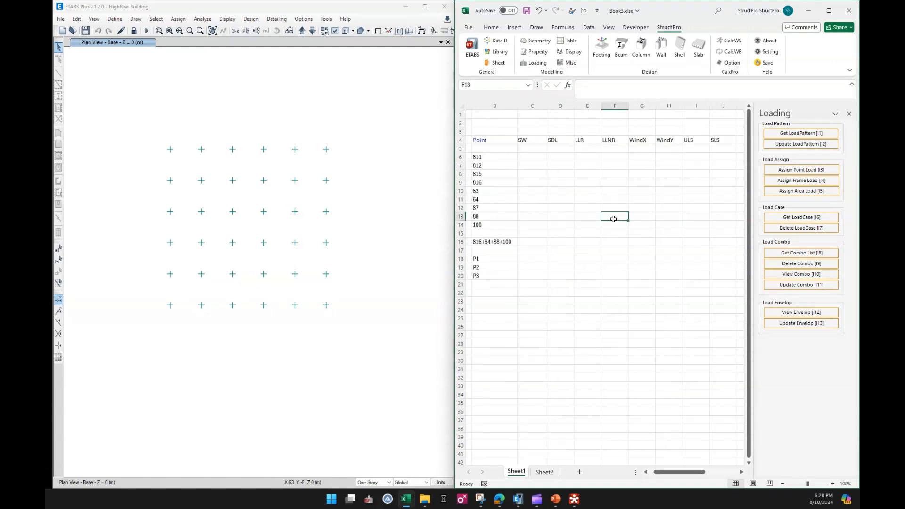
Run Point Load Takedown from the Footing commands for the points and groups in B6:B20 and review the loads
{"action": "left_click_drag", "start_coordinate": [492, 159], "coordinate": [493, 278]}
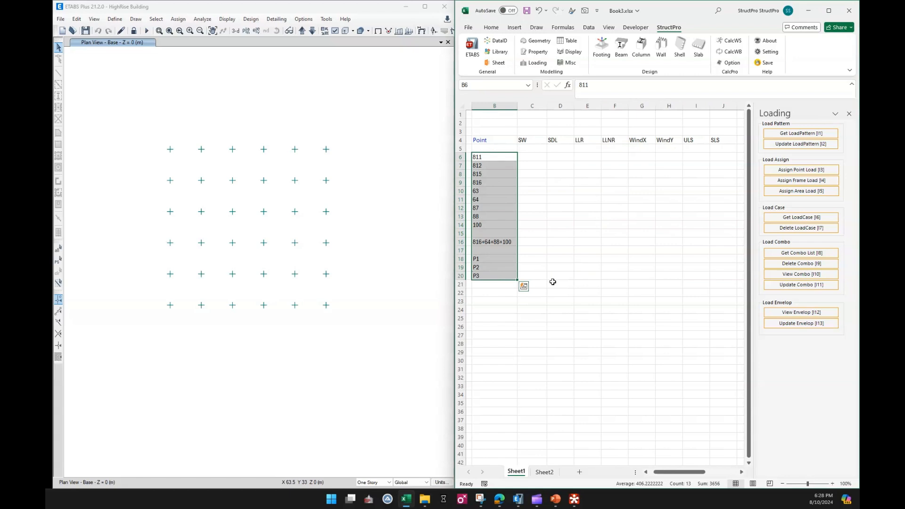
{"action": "left_click", "coordinate": [605, 48]}
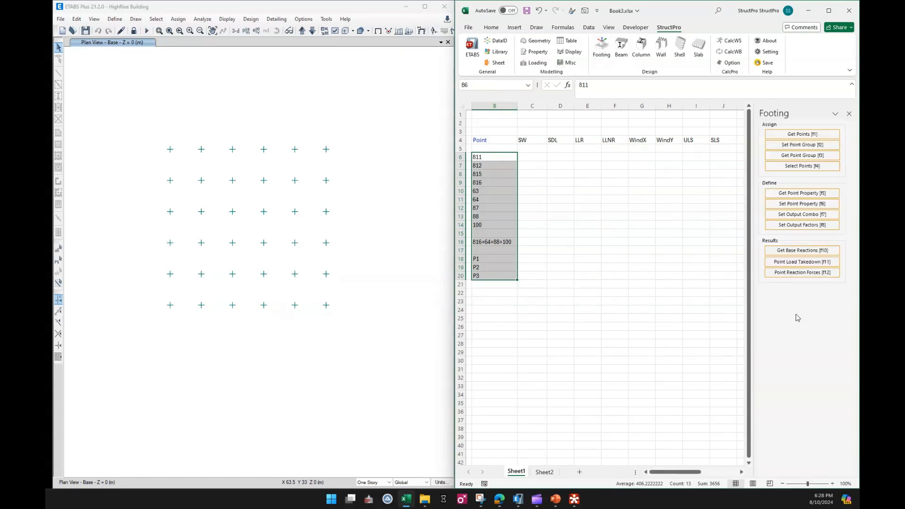
{"action": "left_click", "coordinate": [798, 262]}
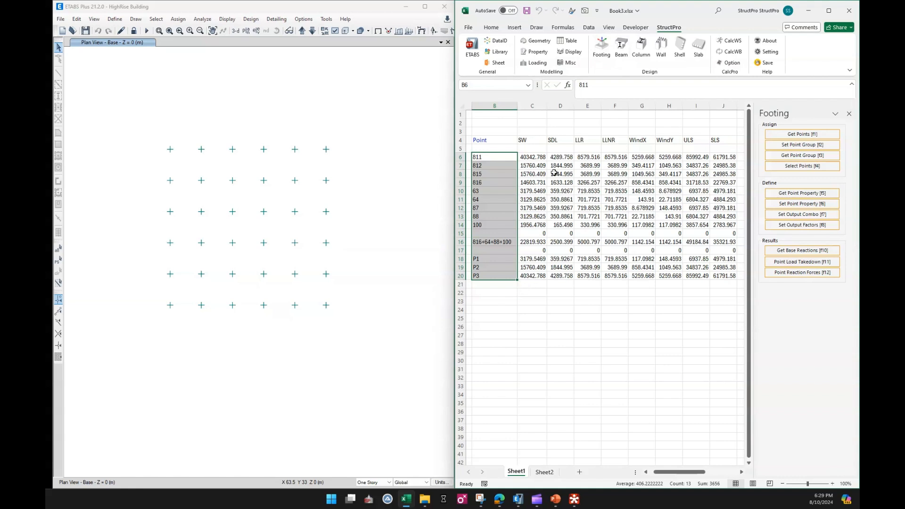
{"action": "left_click_drag", "start_coordinate": [533, 157], "coordinate": [718, 268]}
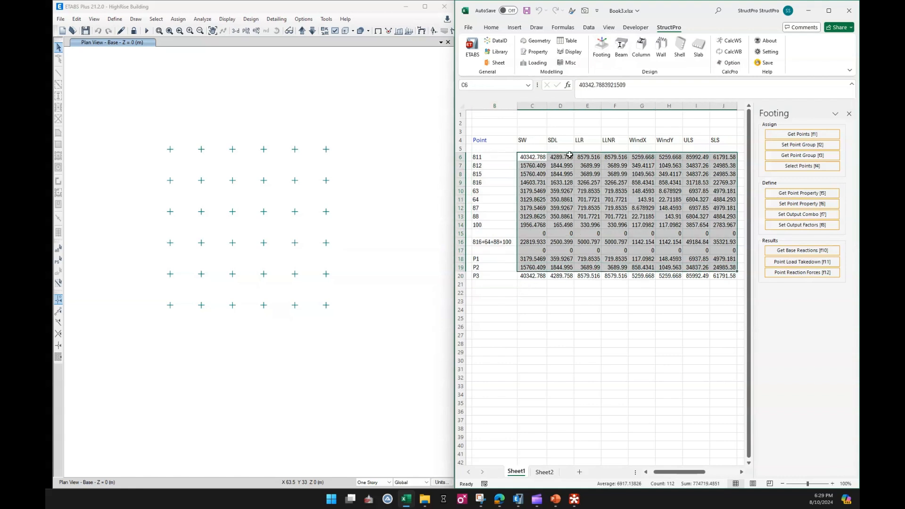
{"action": "left_click", "coordinate": [615, 310]}
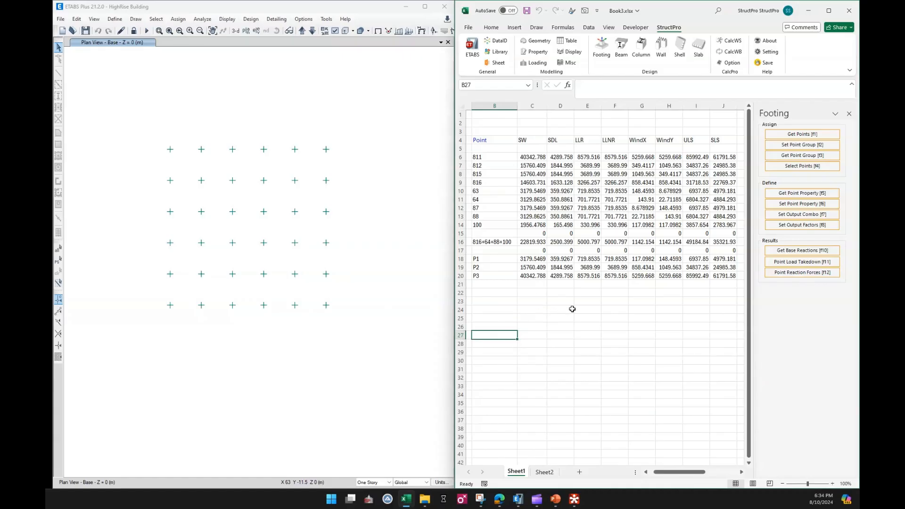
List the model's load cases again in column B, starting at B26
{"action": "left_click", "coordinate": [536, 62]}
{"action": "left_click", "coordinate": [504, 328]}
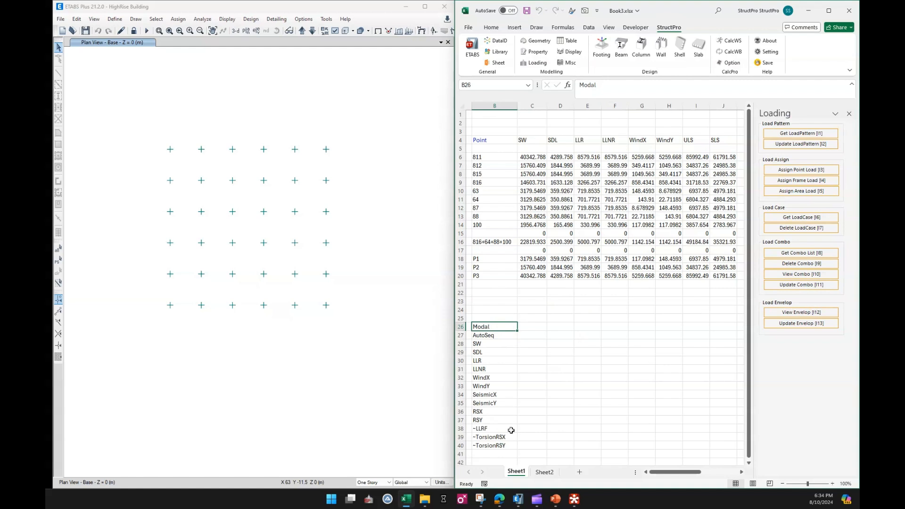
{"action": "left_click", "coordinate": [496, 378]}
Clear Modal and AutoSeq in B26:B27 and the entries ~LLRF to ~TorsionRSY in B38:B40
{"action": "mouse_move", "coordinate": [494, 330]}
{"action": "left_mouse_down"}
{"action": "mouse_move", "coordinate": [495, 343]}
{"action": "mouse_move", "coordinate": [504, 330]}
{"action": "mouse_move", "coordinate": [502, 338]}
{"action": "left_mouse_up"}
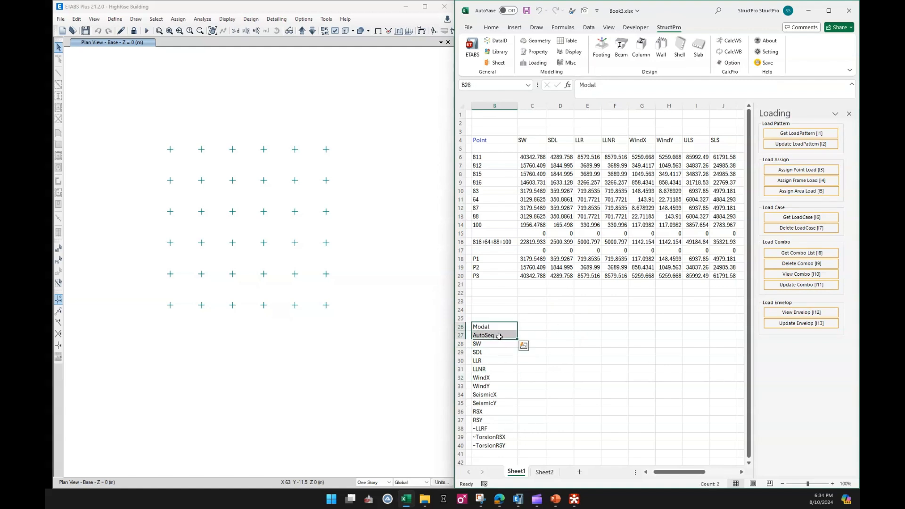
{"action": "key", "text": "Delete"}
{"action": "left_click", "coordinate": [501, 353]}
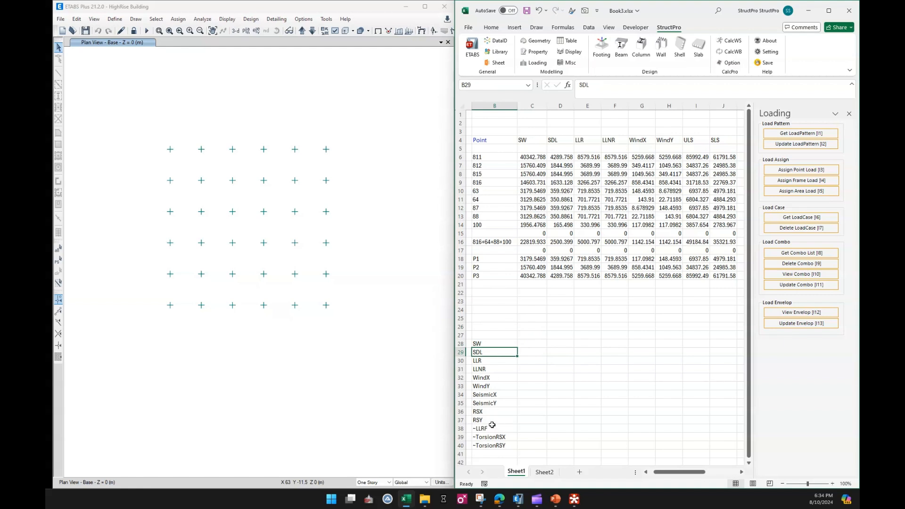
{"action": "left_click_drag", "start_coordinate": [492, 425], "coordinate": [493, 446]}
{"action": "key", "text": "Delete"}
{"action": "left_click", "coordinate": [585, 386]}
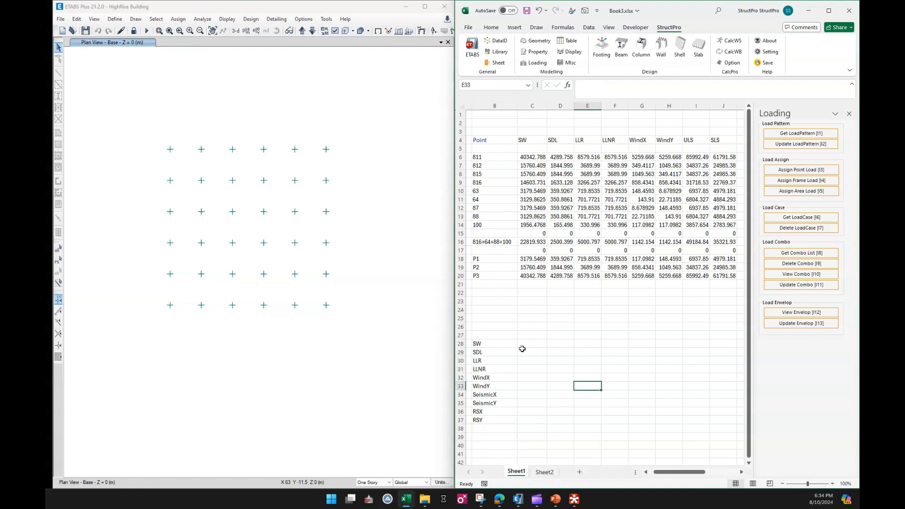
List the load combinations below the load cases, starting at B38
{"action": "left_click", "coordinate": [504, 344]}
{"action": "left_click", "coordinate": [493, 429]}
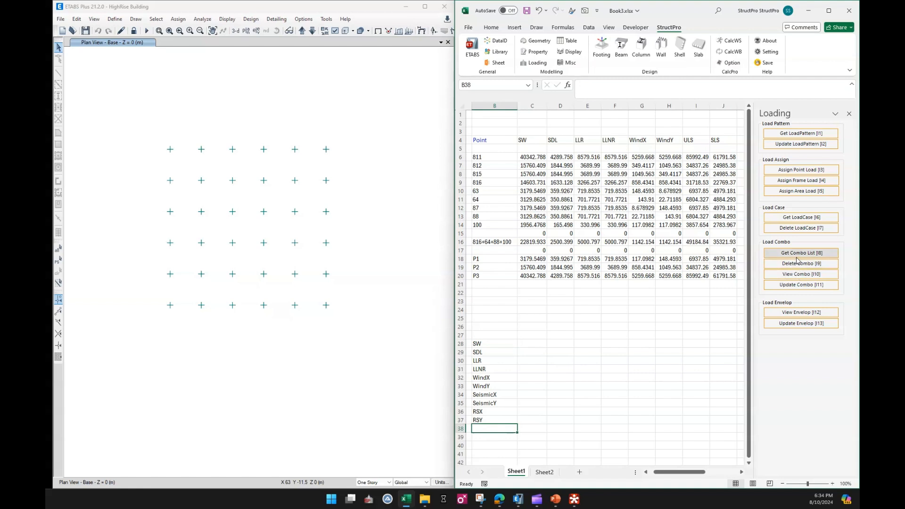
{"action": "scroll", "coordinate": [512, 383], "scroll_direction": "down", "scroll_amount": 6}
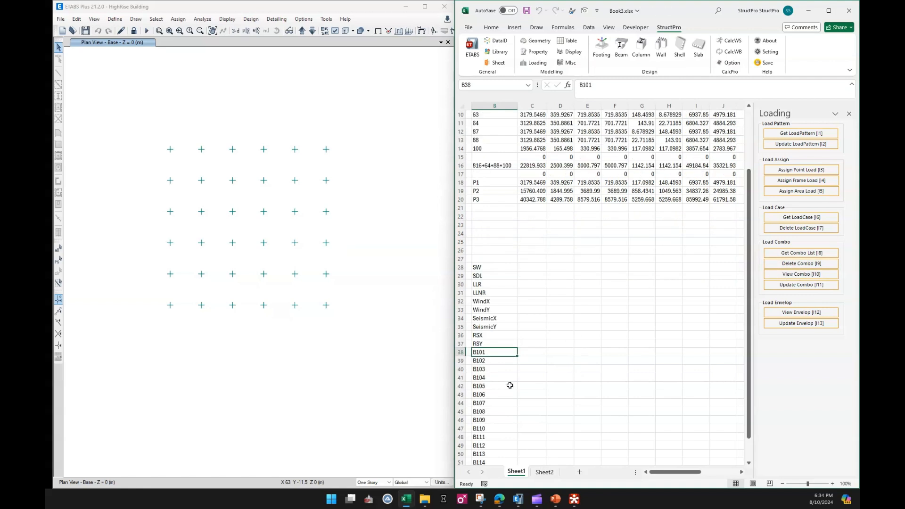
Delete the combinations B101 to B114 from B38:B51, shifting the cells below up
{"action": "left_click", "coordinate": [495, 386], "text": "shift"}
{"action": "right_click", "coordinate": [496, 354]}
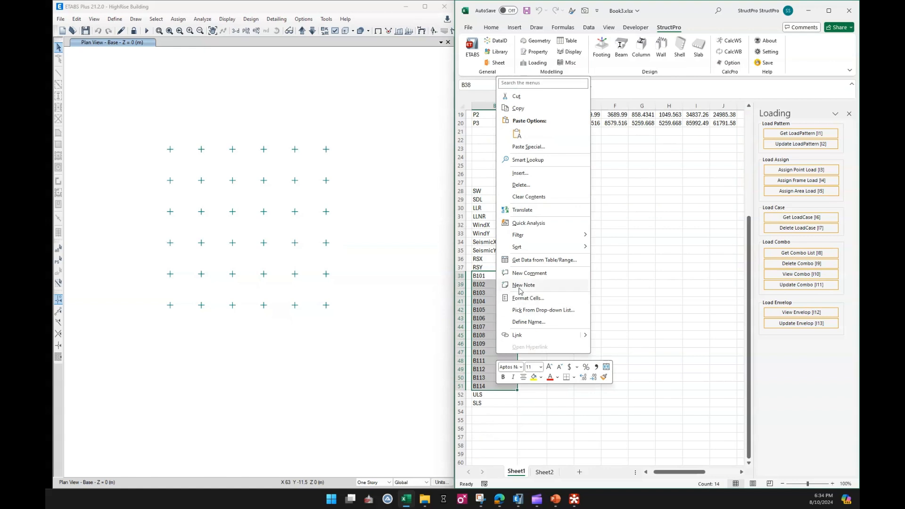
{"action": "left_click", "coordinate": [540, 186]}
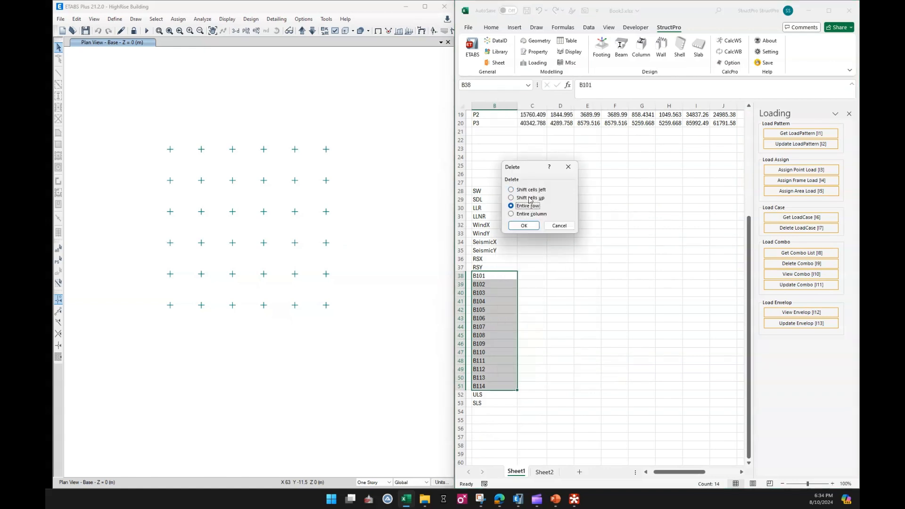
{"action": "left_click", "coordinate": [530, 198]}
{"action": "left_click", "coordinate": [525, 226]}
{"action": "left_click", "coordinate": [560, 291]}
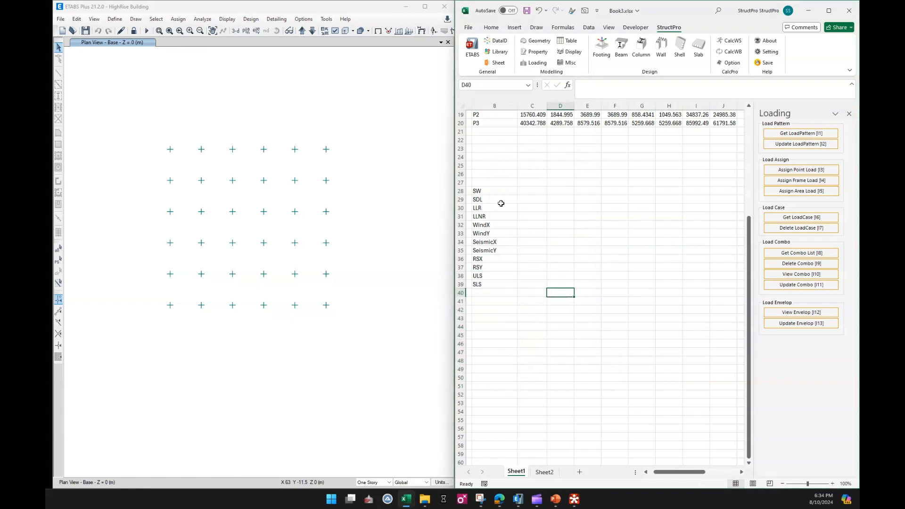
Get the base reactions from the Footing commands for the load cases and combinations in B28:B39 and review them
{"action": "scroll", "coordinate": [501, 202], "scroll_direction": "up", "scroll_amount": 2}
{"action": "left_click_drag", "start_coordinate": [491, 243], "coordinate": [497, 336]}
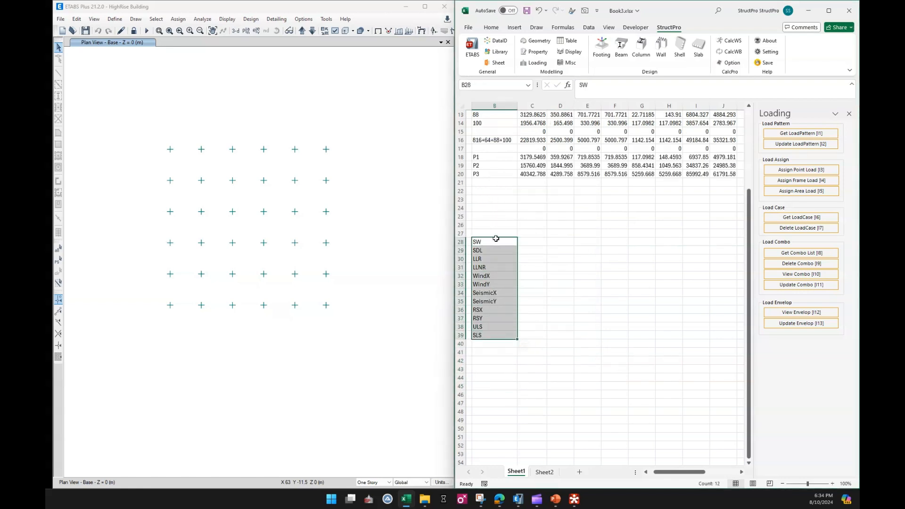
{"action": "left_click", "coordinate": [579, 317]}
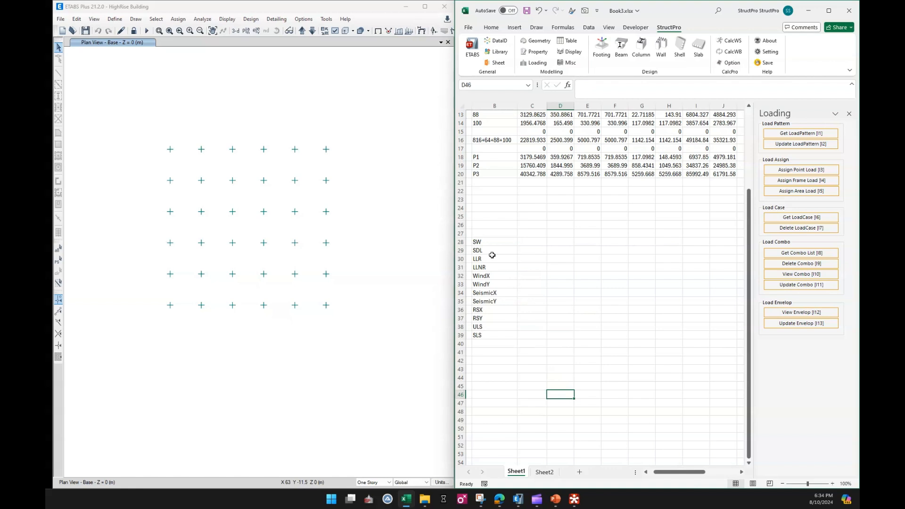
{"action": "left_click_drag", "start_coordinate": [484, 242], "coordinate": [484, 336]}
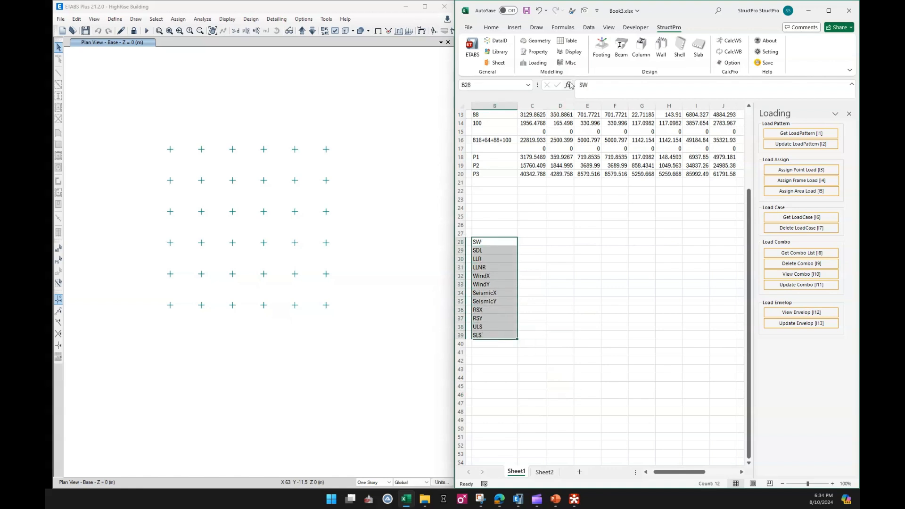
{"action": "left_click", "coordinate": [600, 45]}
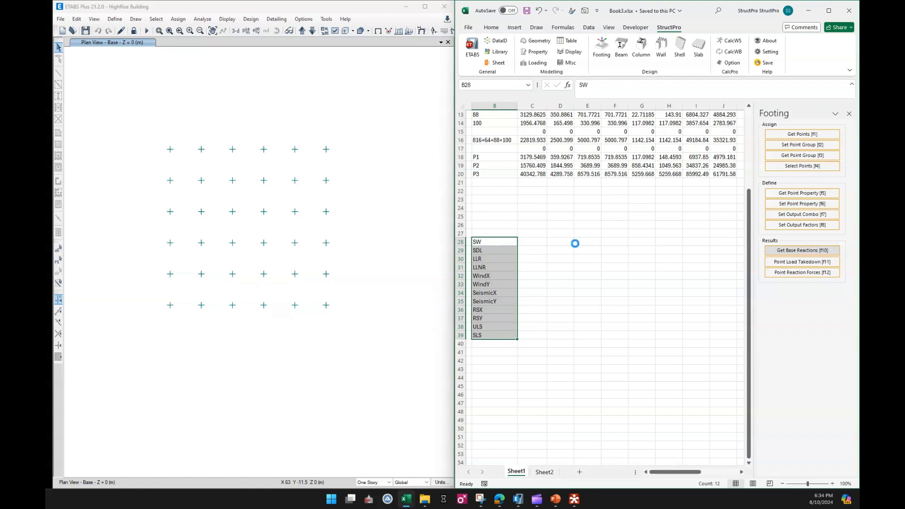
{"action": "left_click", "coordinate": [533, 249]}
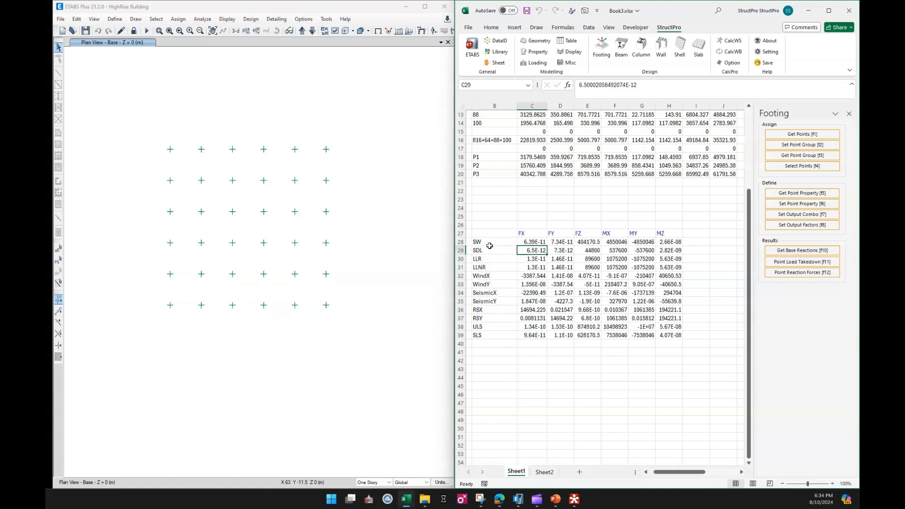
{"action": "left_click_drag", "start_coordinate": [533, 242], "coordinate": [669, 336]}
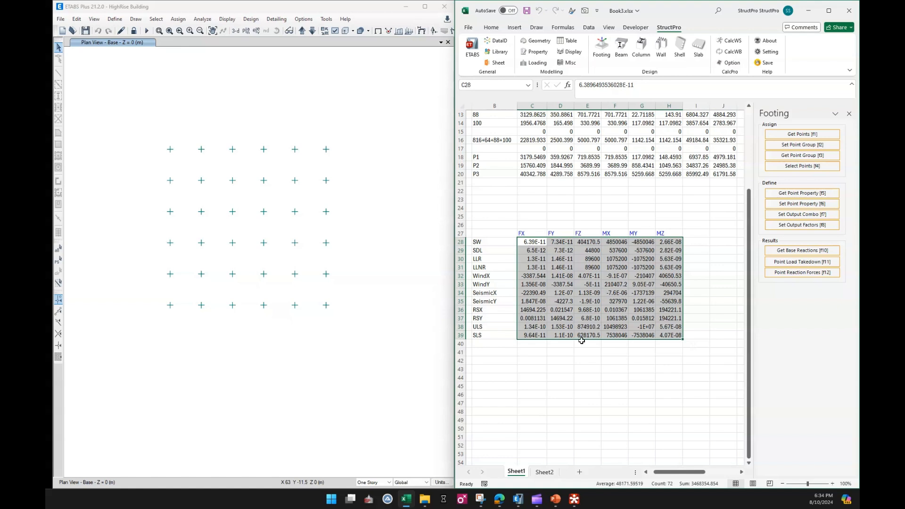
{"action": "left_click", "coordinate": [566, 378]}
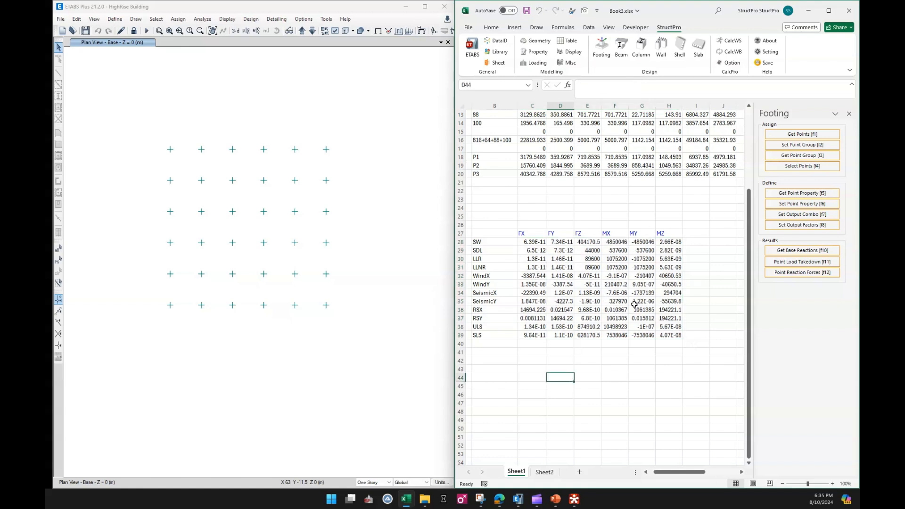